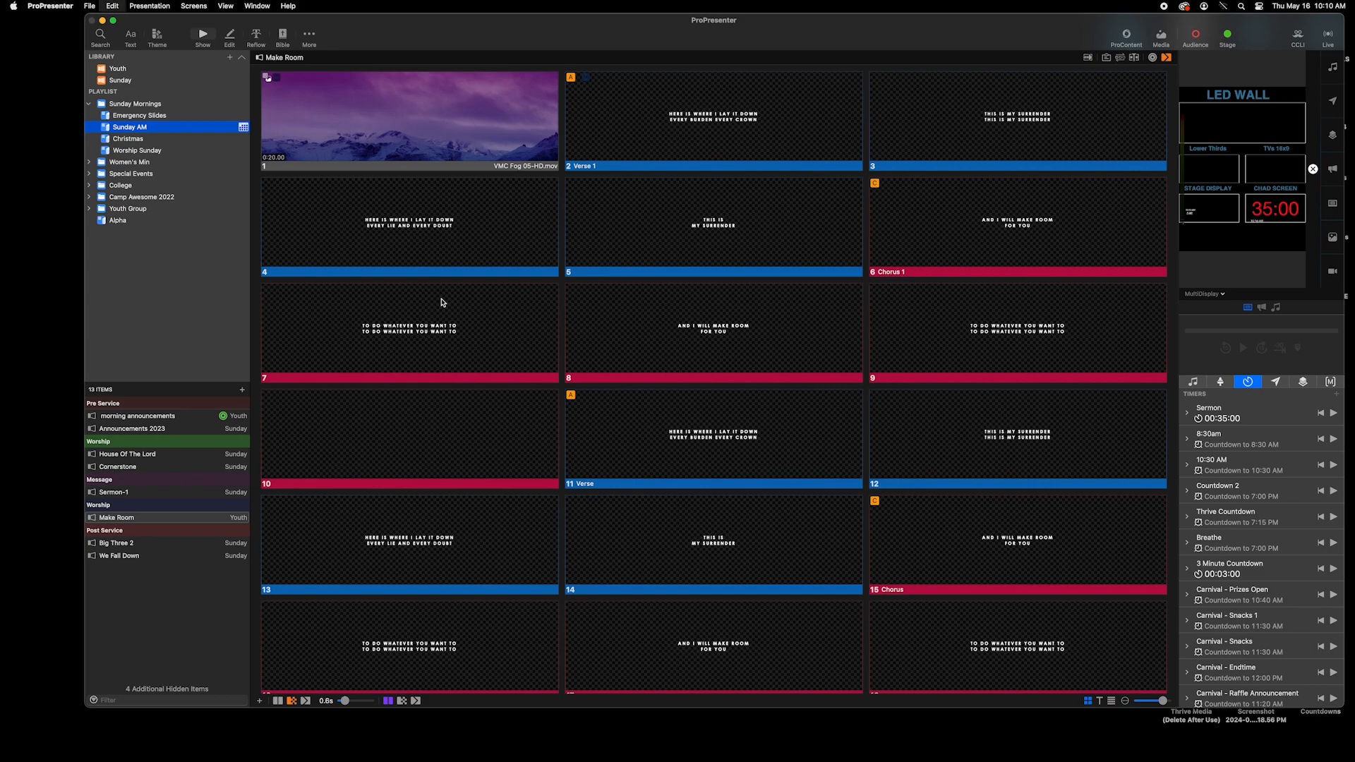
Look through the library's song list and the SongSelect and MultiTracks search sources, closing the MultiTracks login window.
key("super+f")
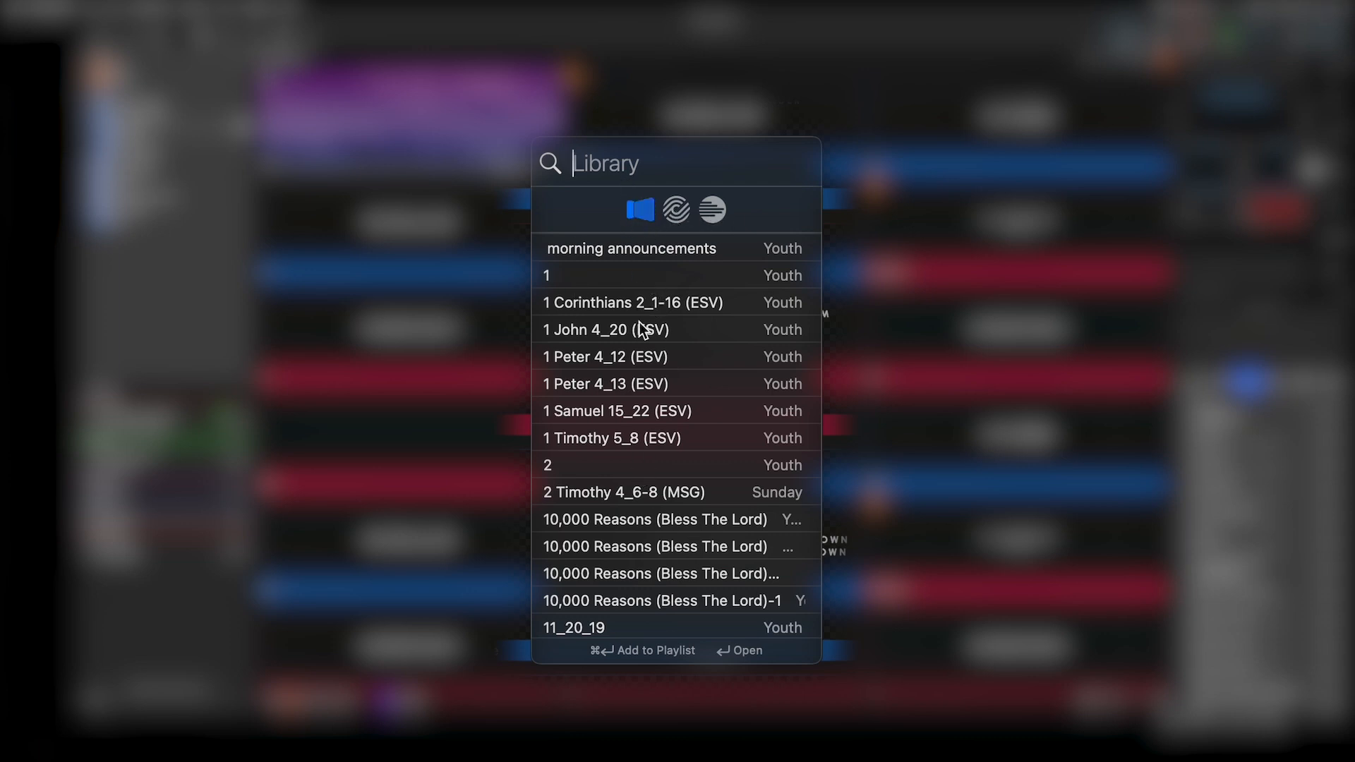
scroll(641, 329, "down", 20)
scroll(639, 323, "up", 20)
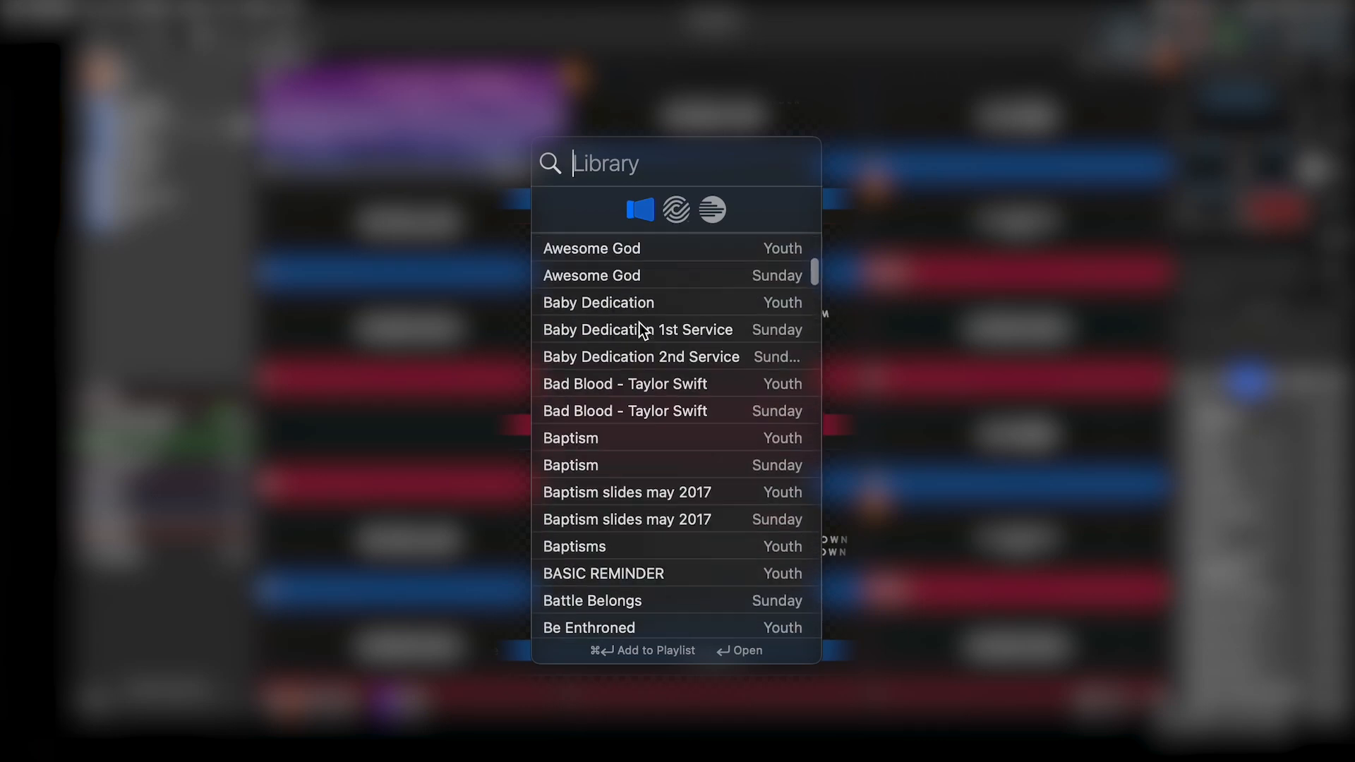
left_click(677, 212)
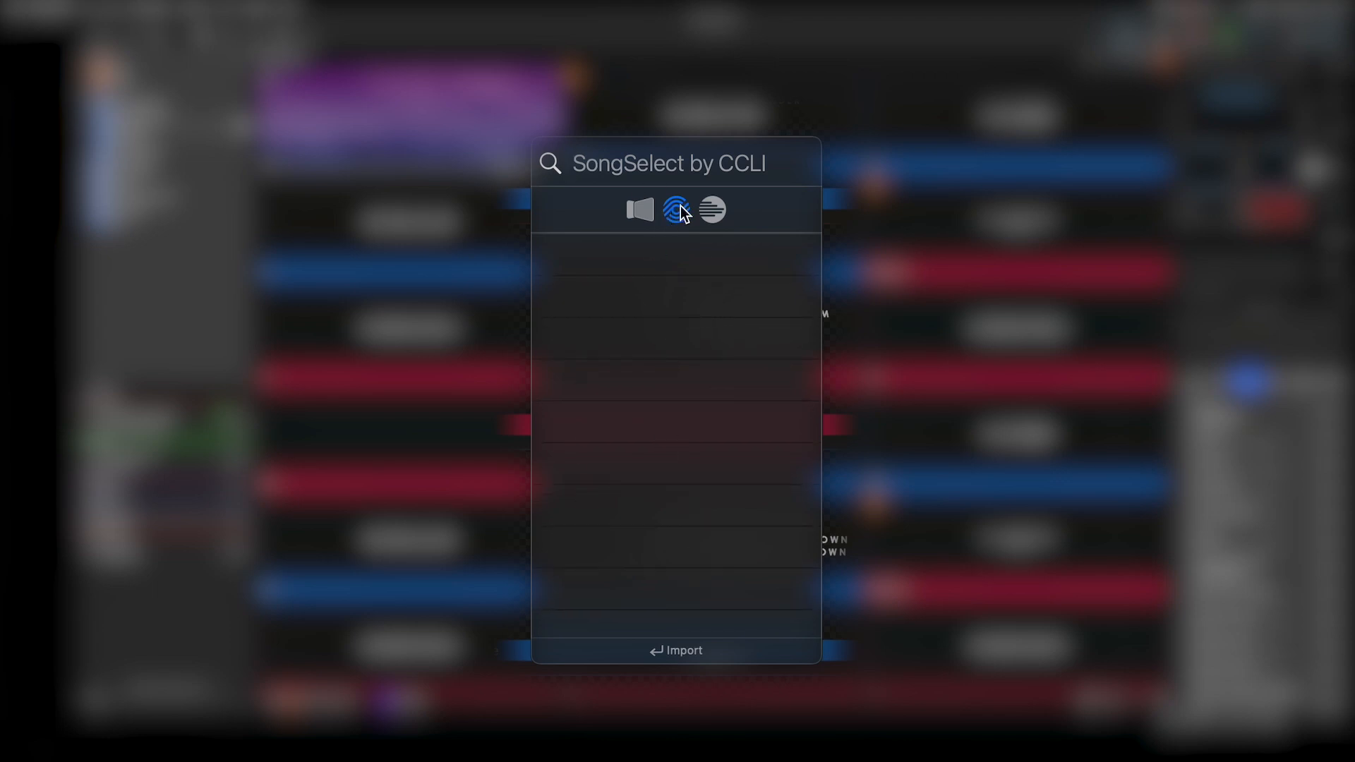
left_click(712, 209)
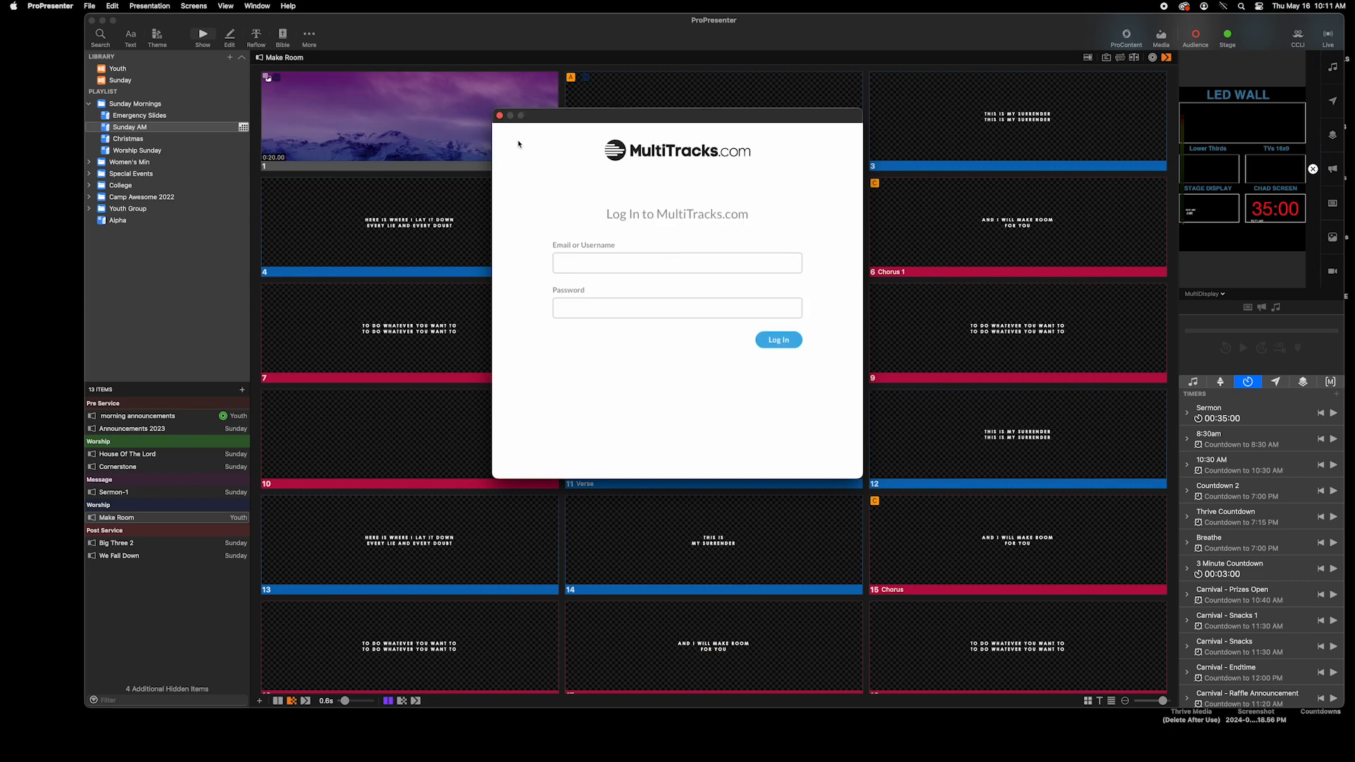
left_click(499, 115)
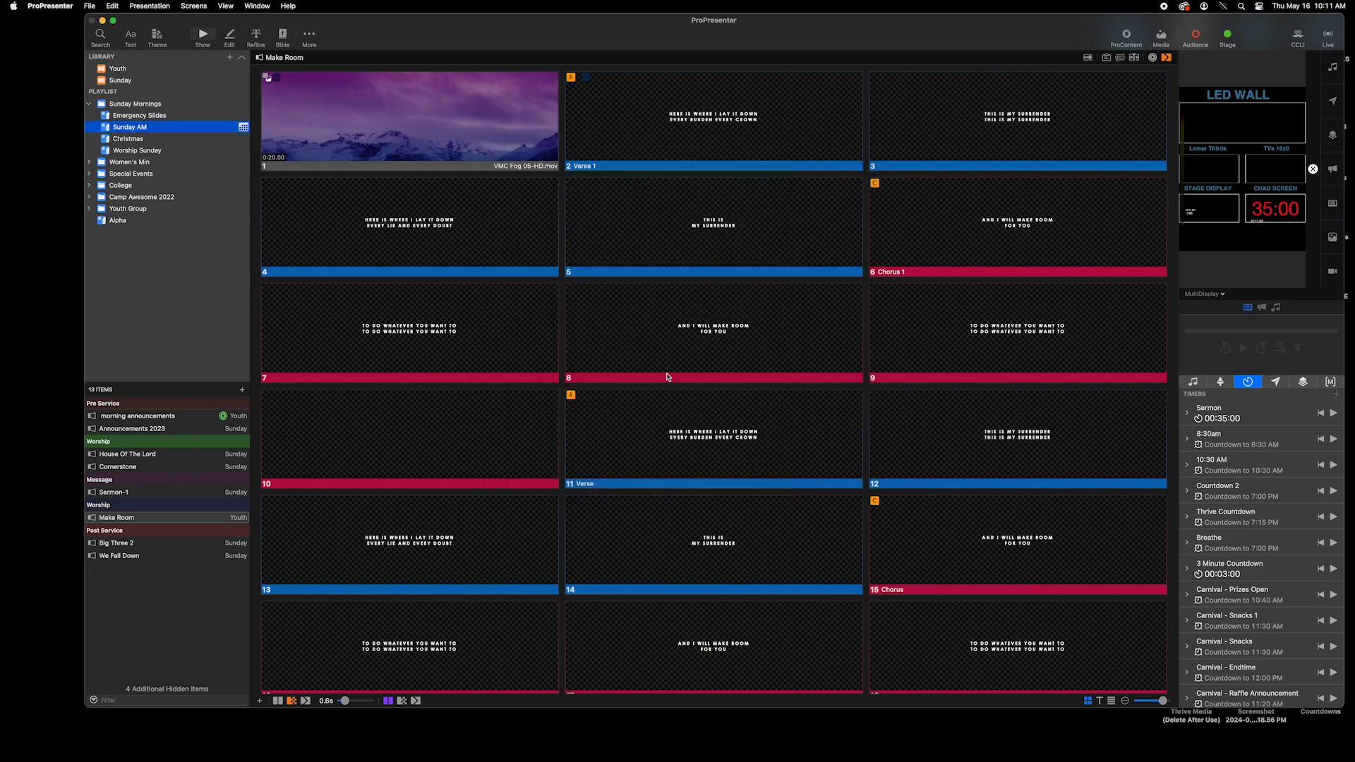
Search the library for "be enthroned" and compare the previews of Be Enthroned-1 and Be Enthroned from the Sunday library.
key("super+f")
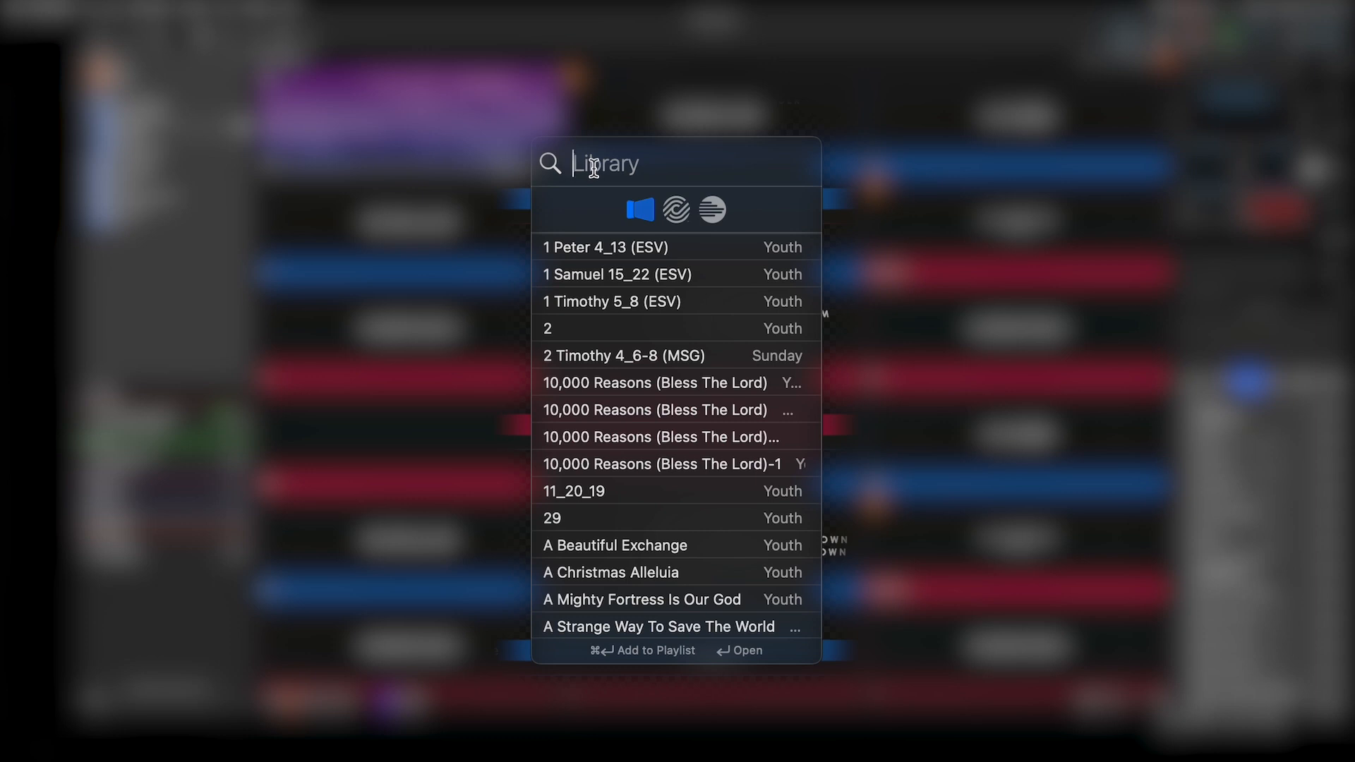
type("be ")
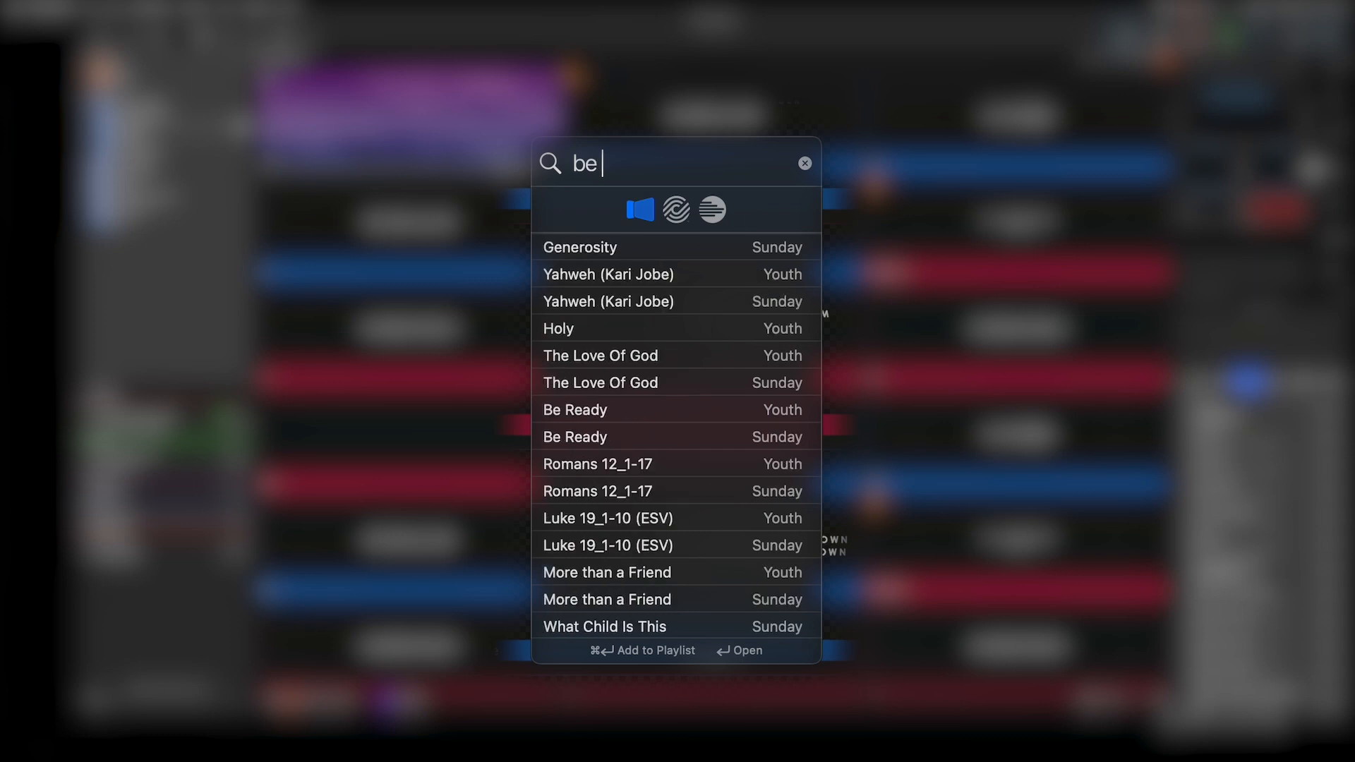
type("enthroned")
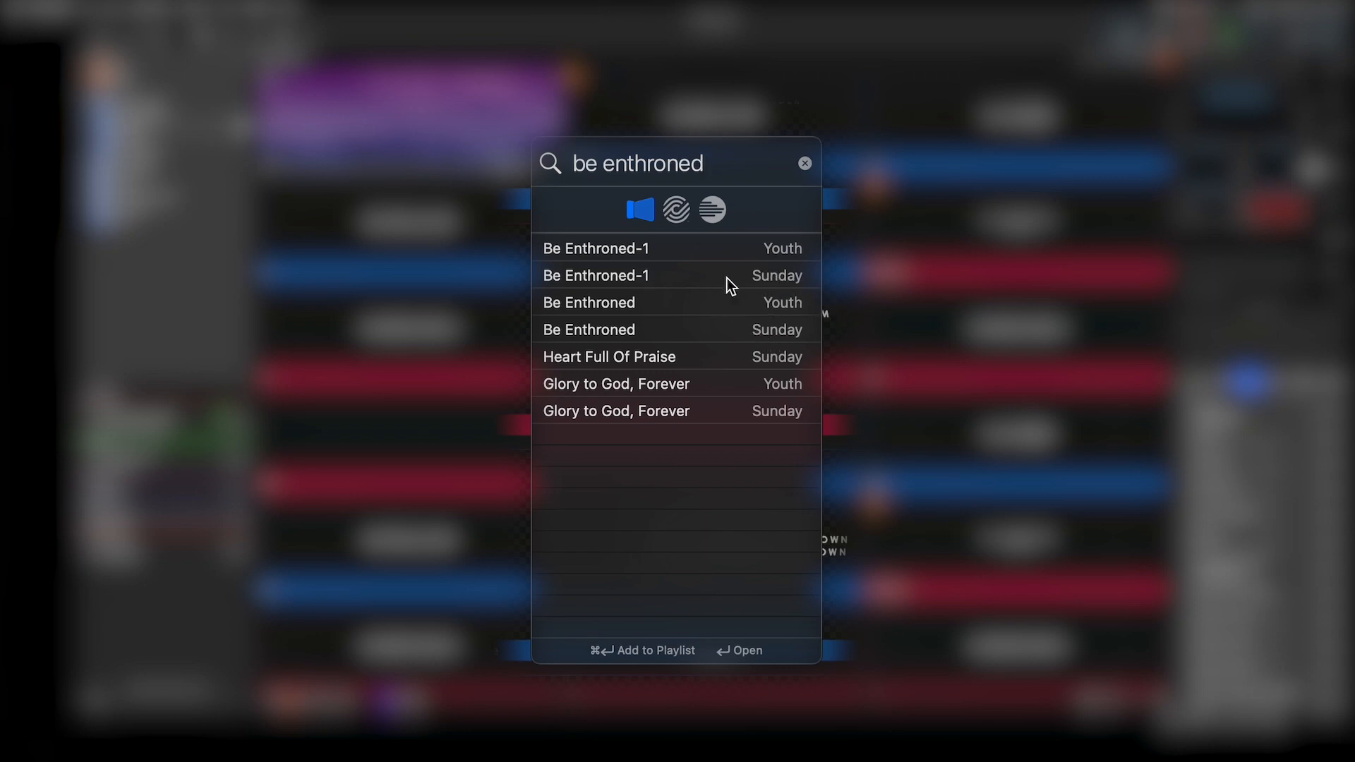
left_click(681, 278)
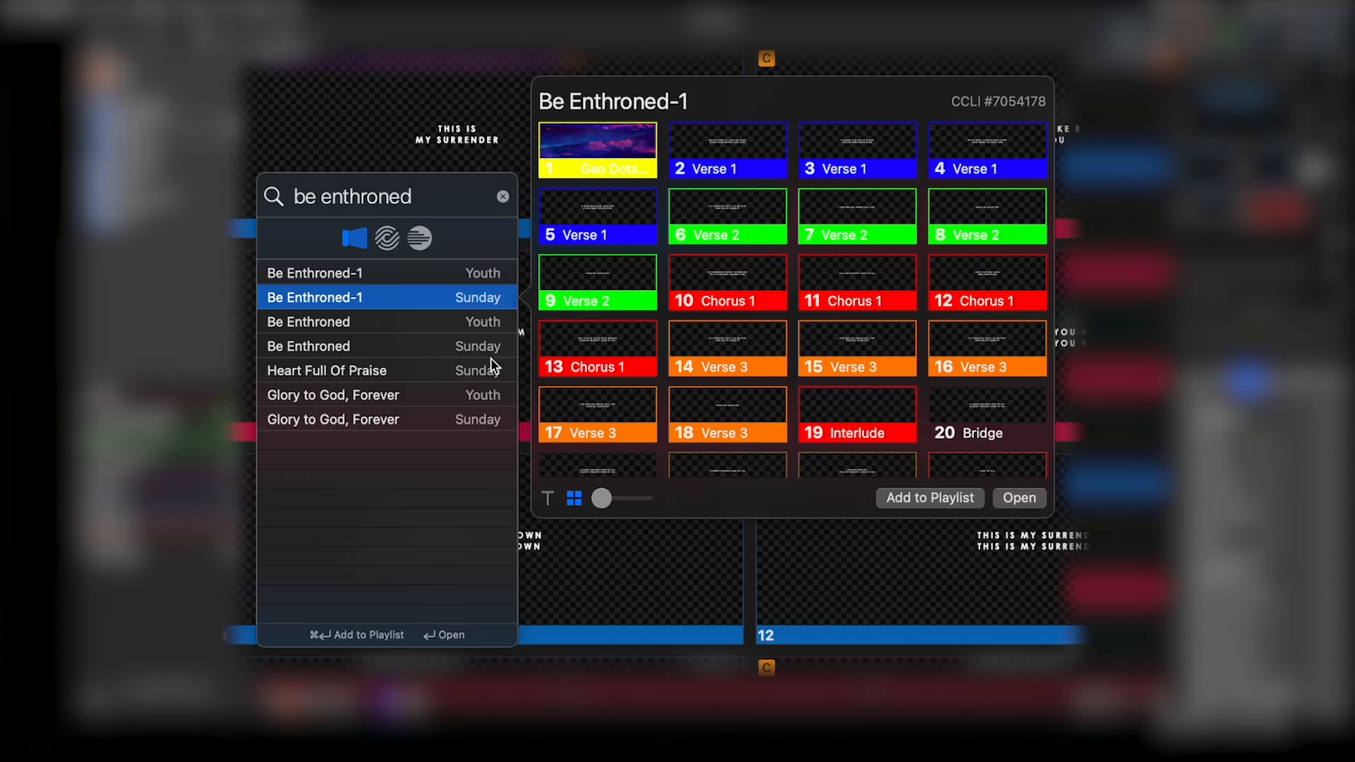
left_click(395, 350)
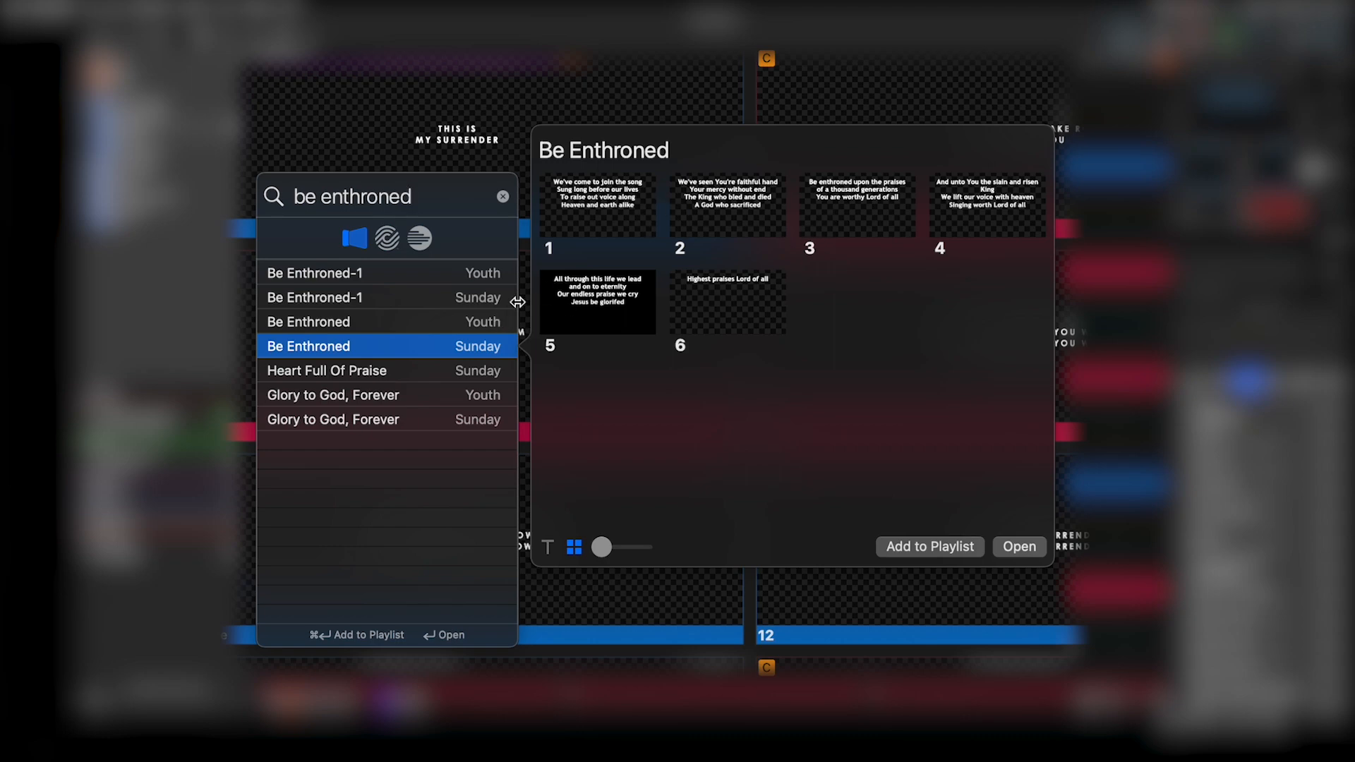
left_click(433, 299)
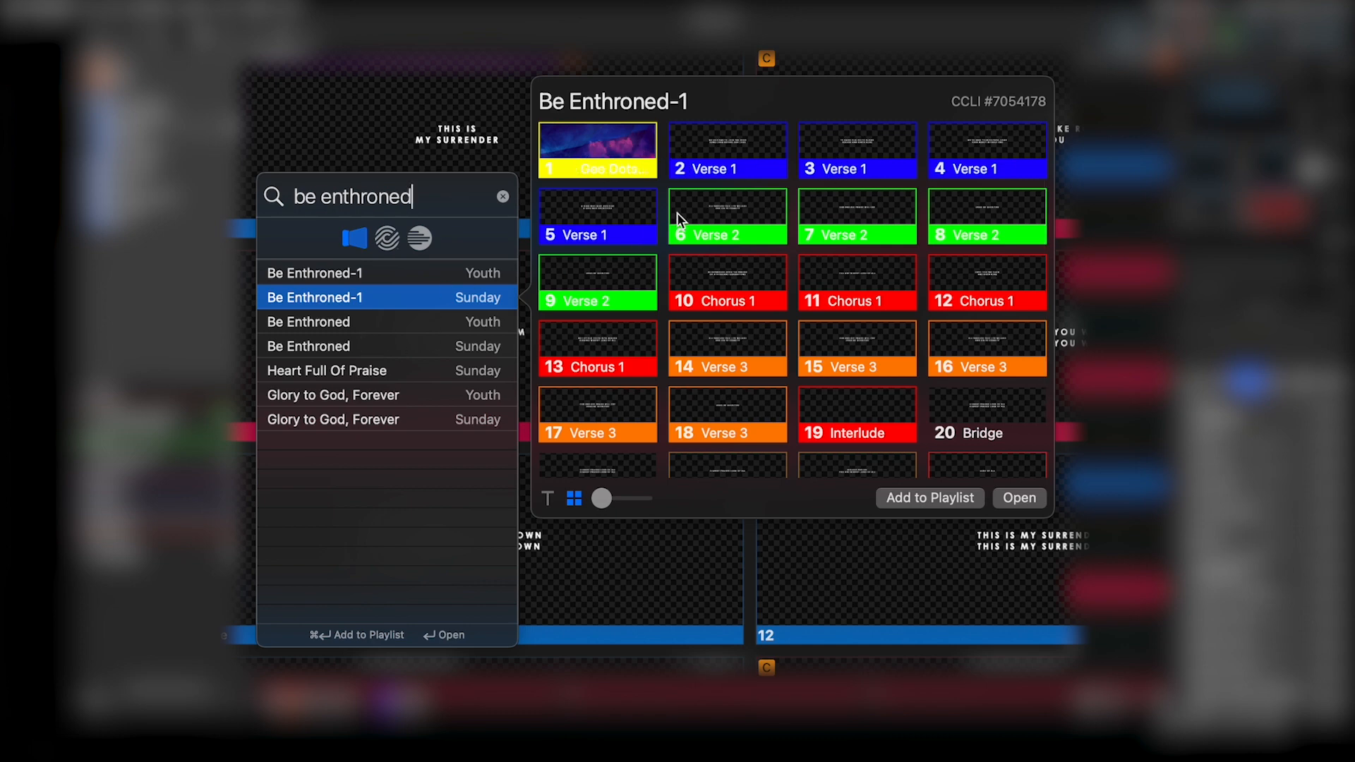
left_click(382, 346)
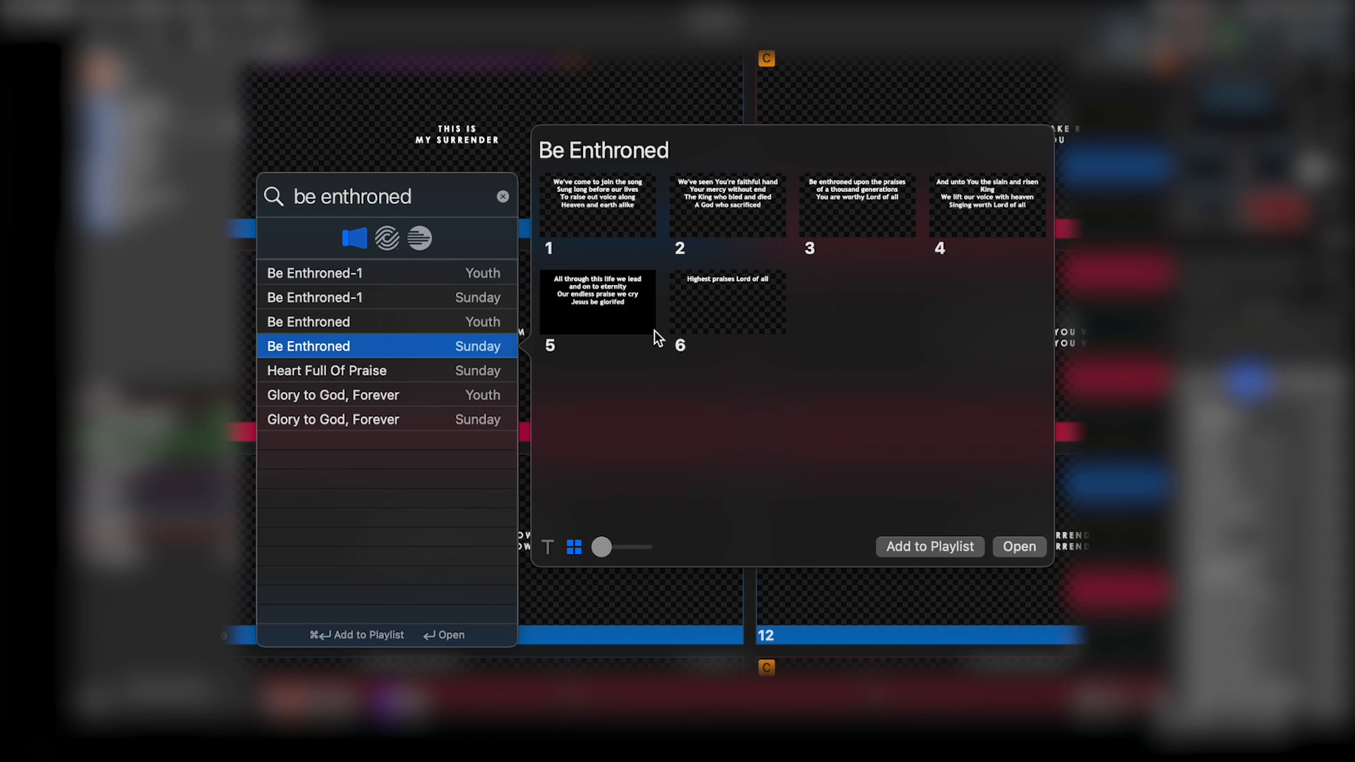
Add the Sunday library's Be Enthroned-1 to the Sunday AM playlist and place it first under the Worship header above House Of The Lord.
left_click(402, 298)
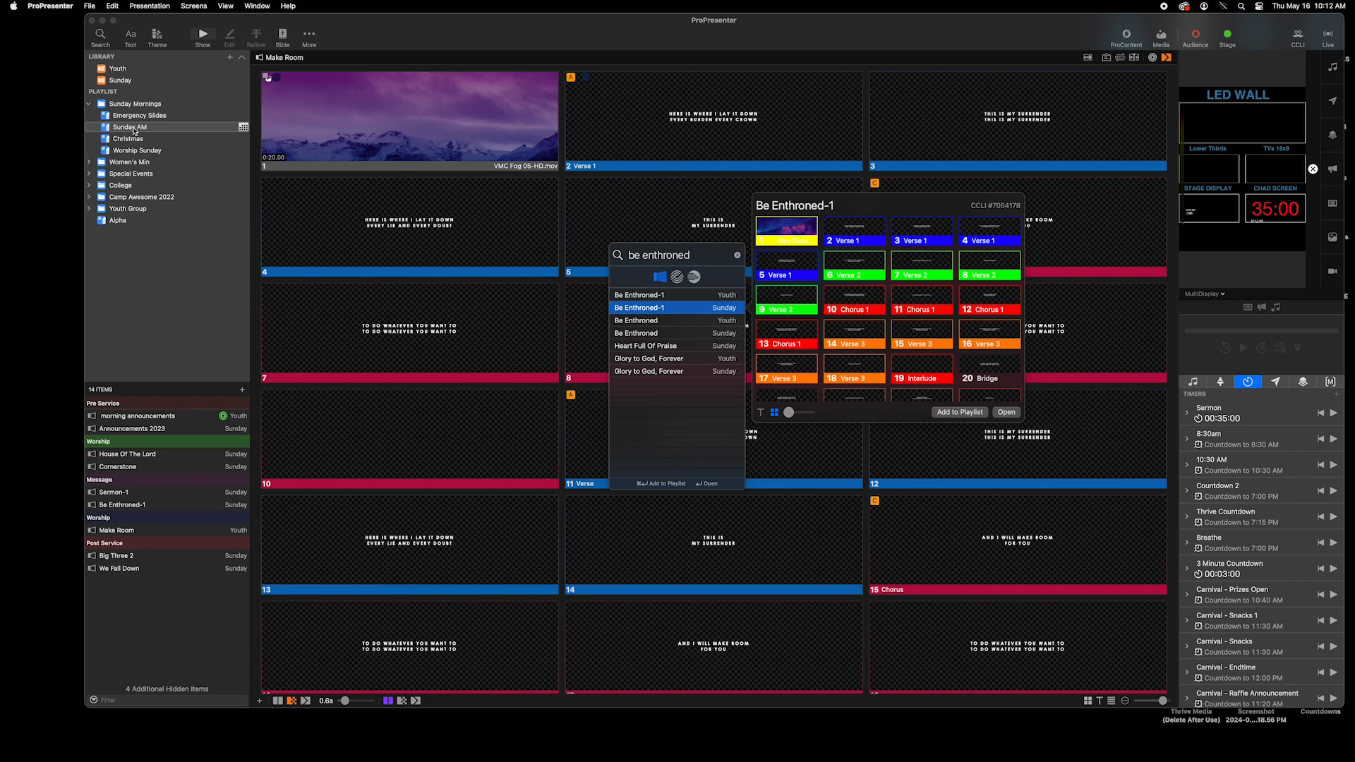
left_click(127, 507)
left_click(126, 505)
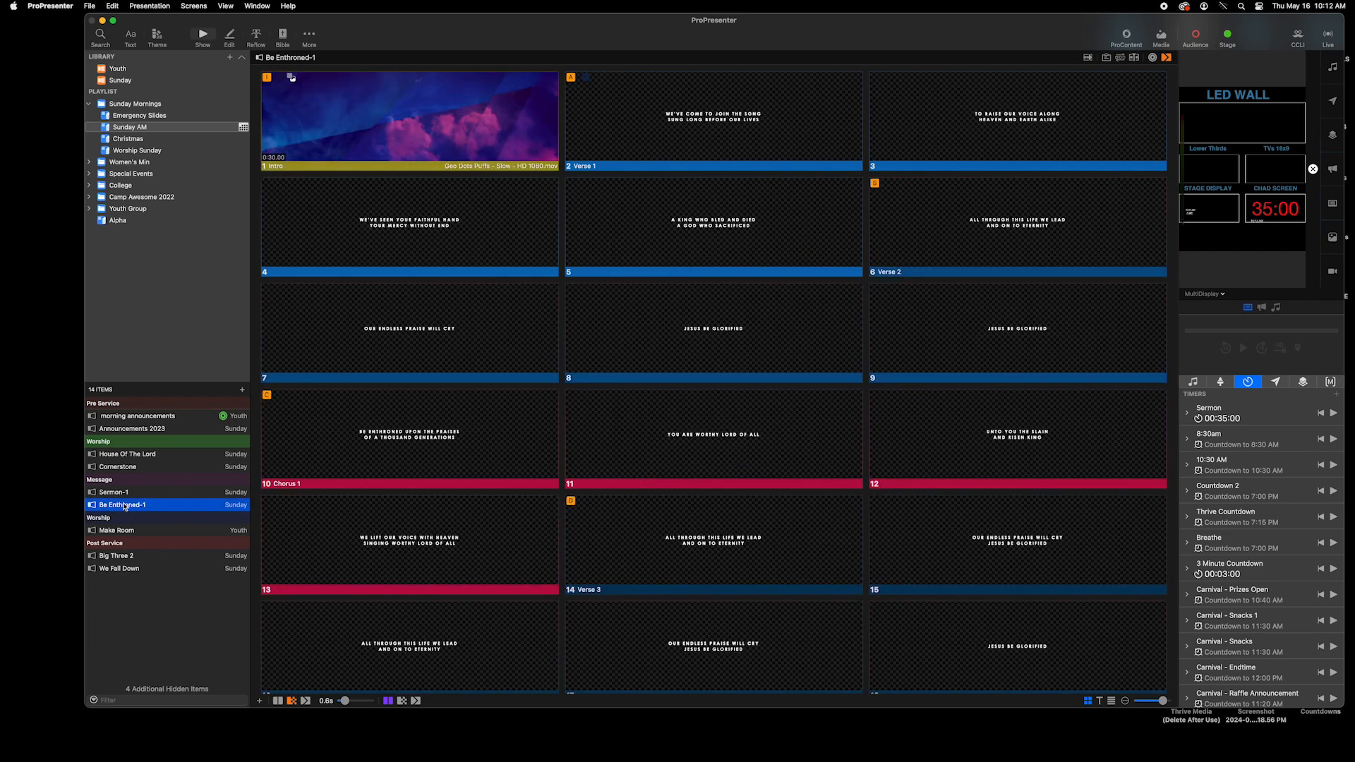
left_click_drag(126, 507, 127, 450)
left_click(123, 455)
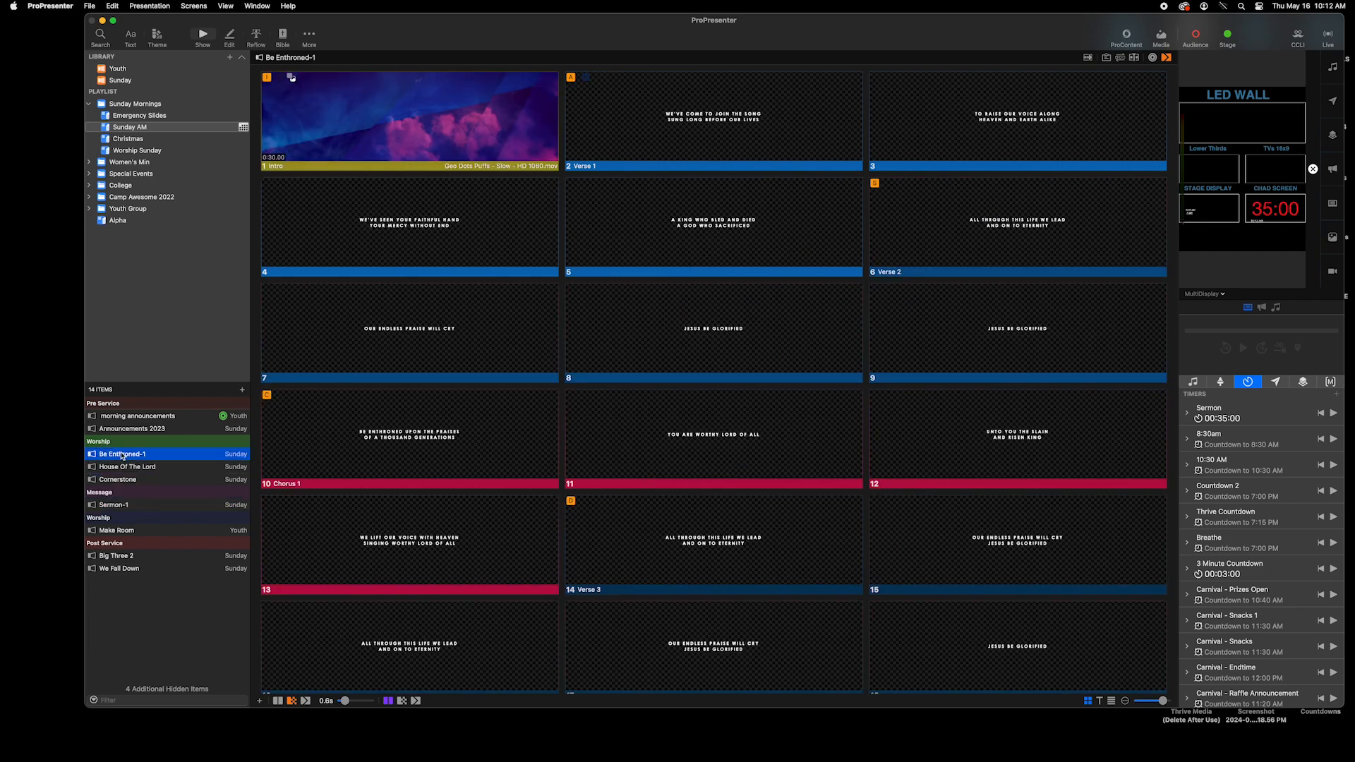
Examine the order of Be Enthroned-1's slides and groups from the Intro to the Tag.
scroll(939, 262, "down", 5)
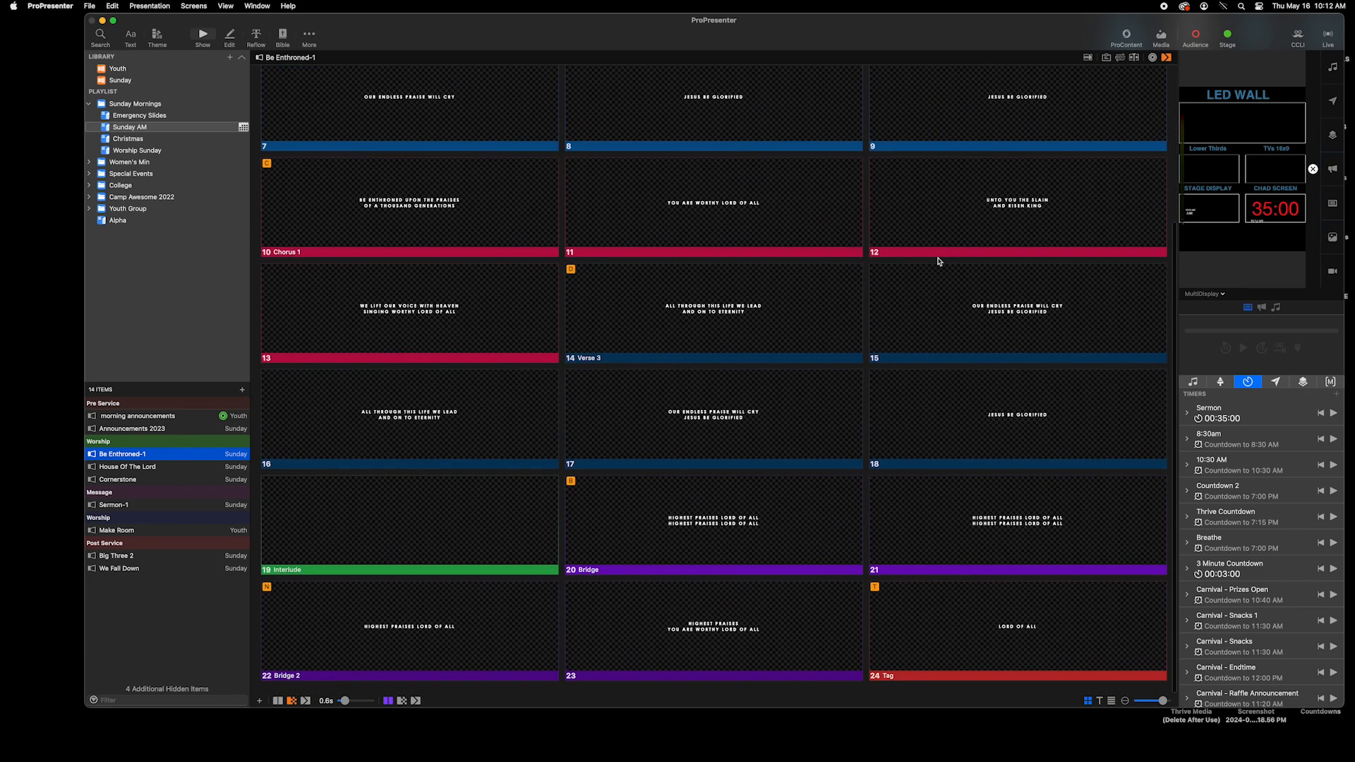
scroll(939, 261, "up", 5)
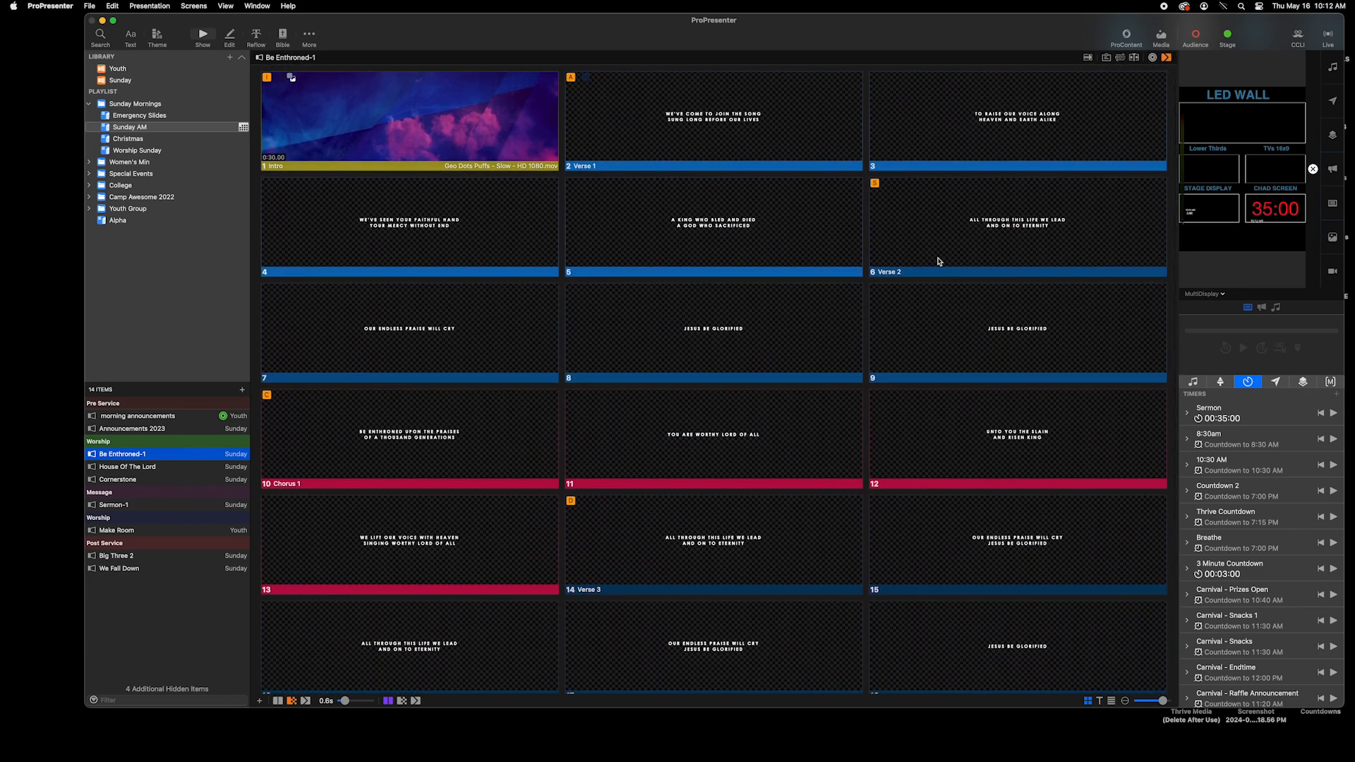
scroll(939, 261, "down", 3)
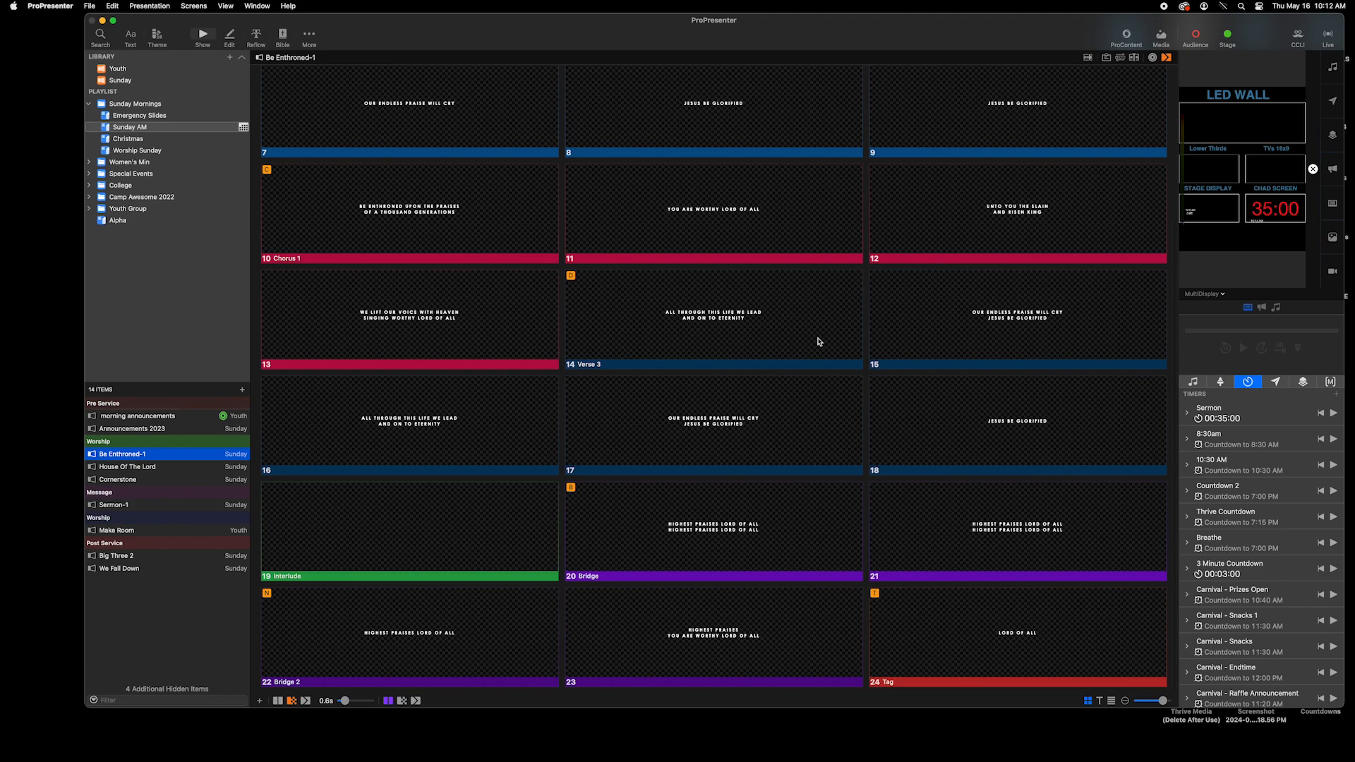
scroll(817, 341, "up", 3)
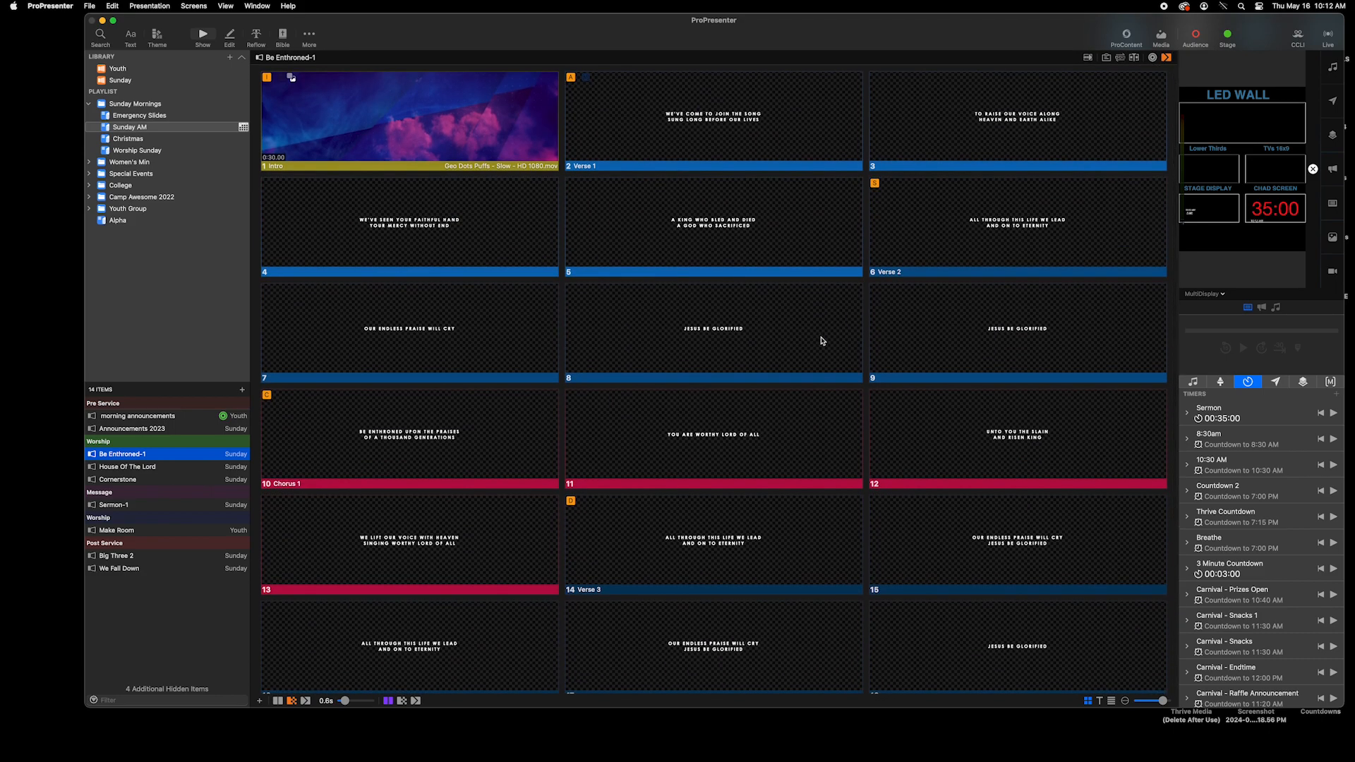
scroll(269, 334, "down", 2)
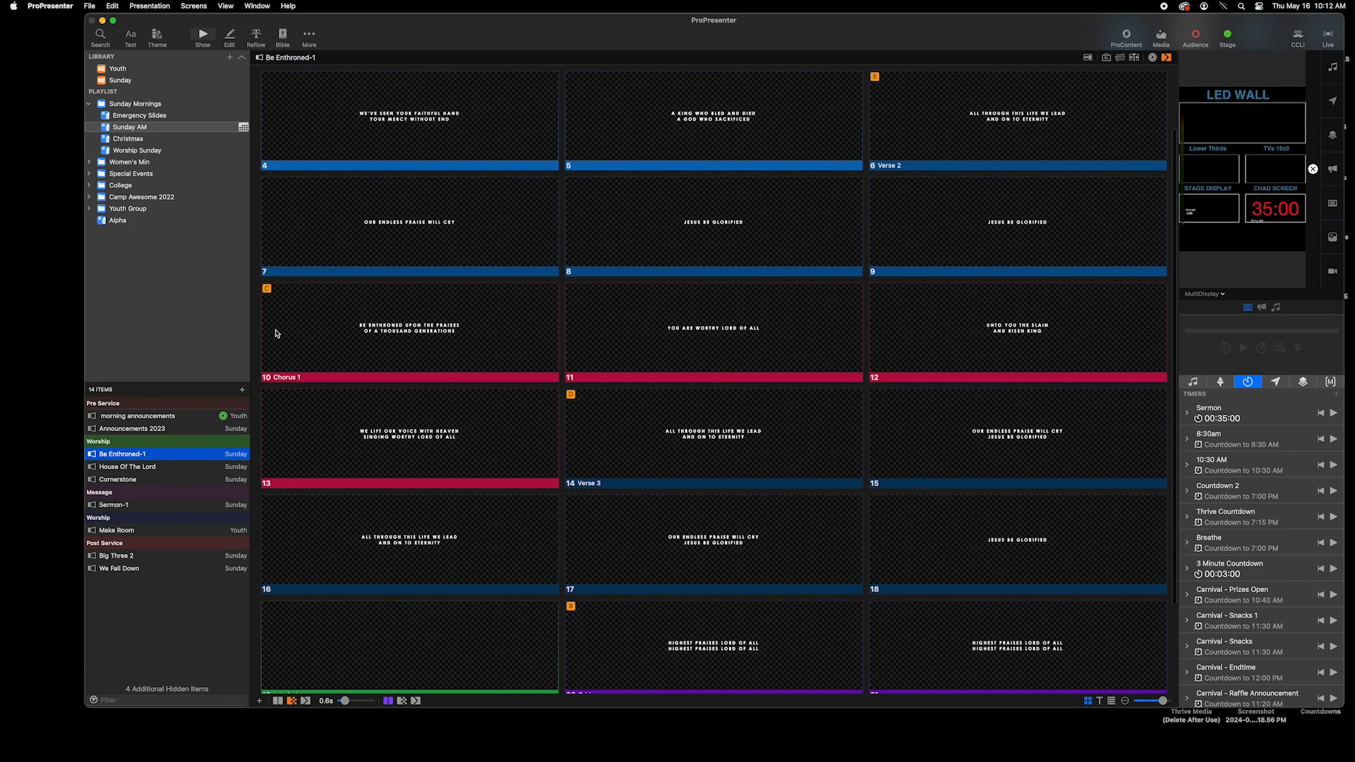
scroll(655, 442, "down", 2)
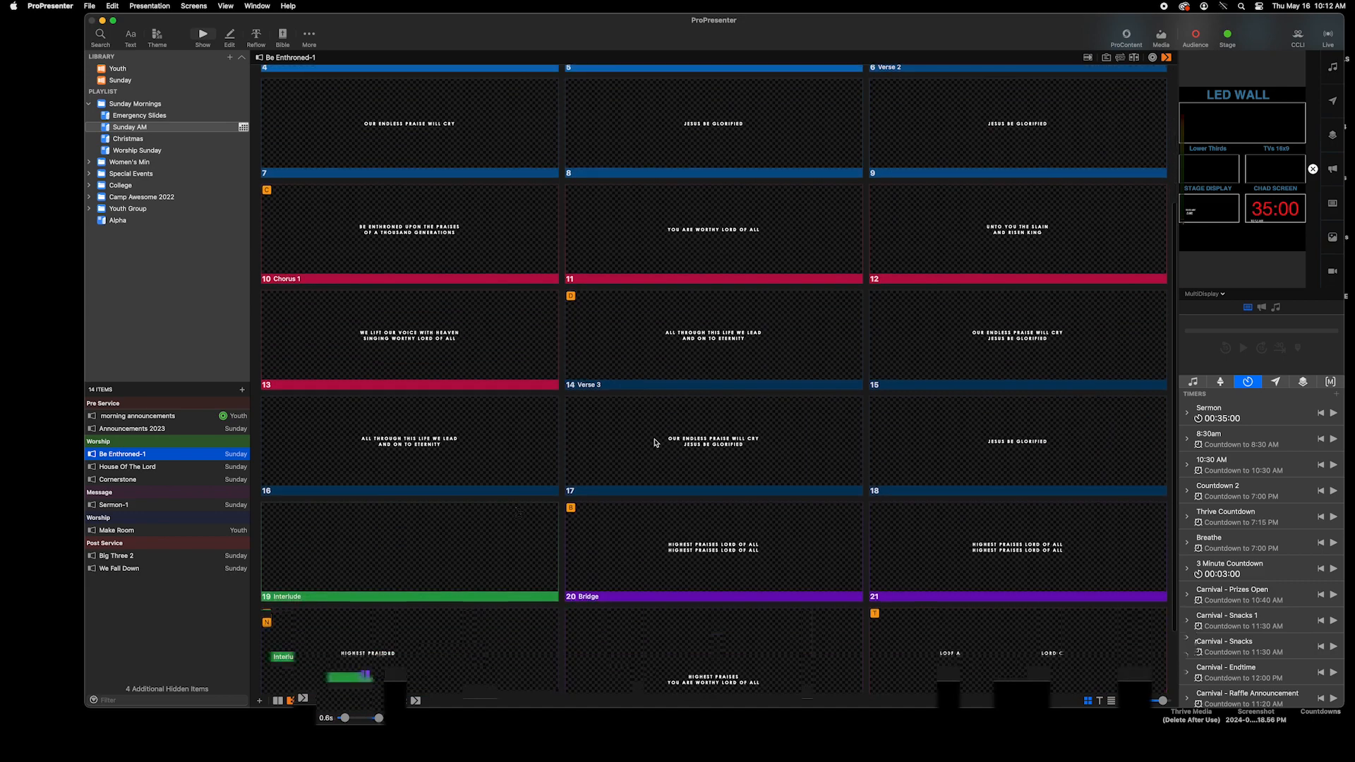
scroll(656, 443, "down", 1)
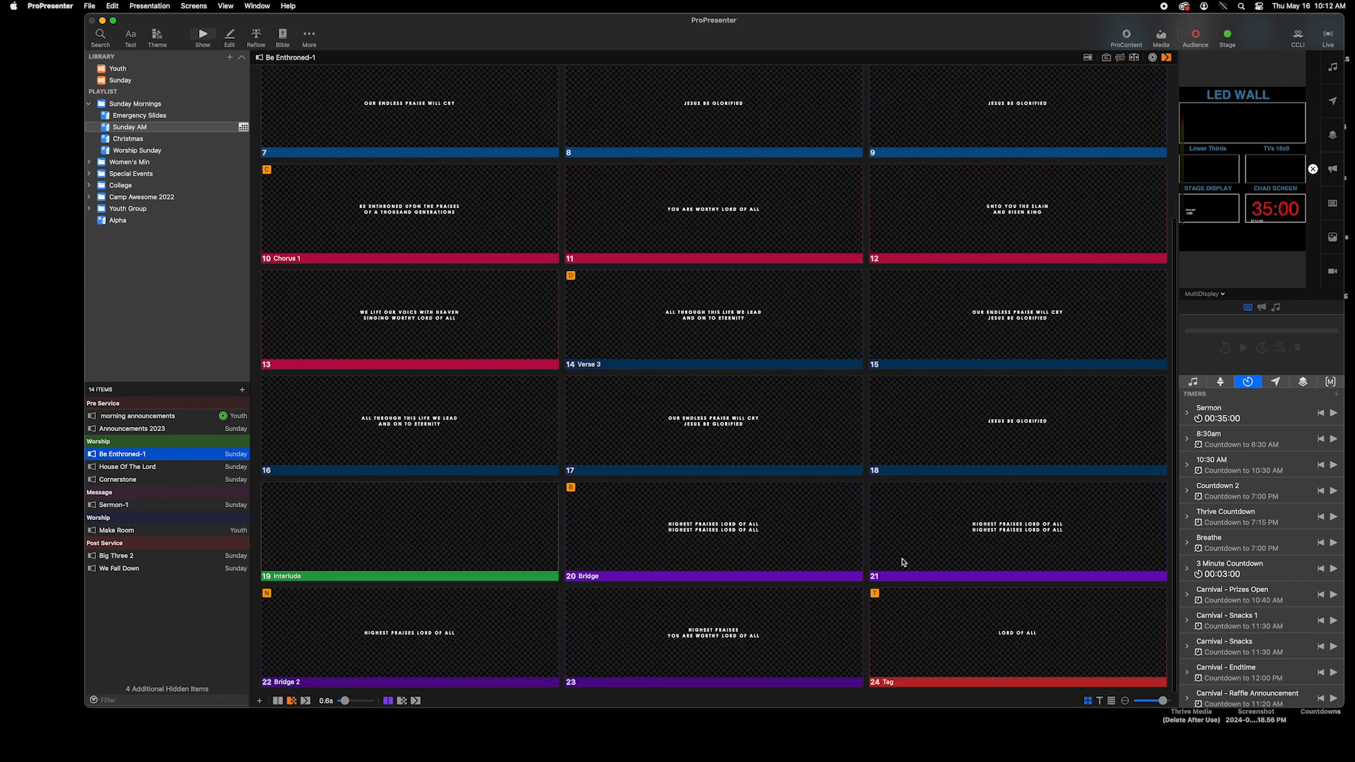
scroll(862, 480, "up", 5)
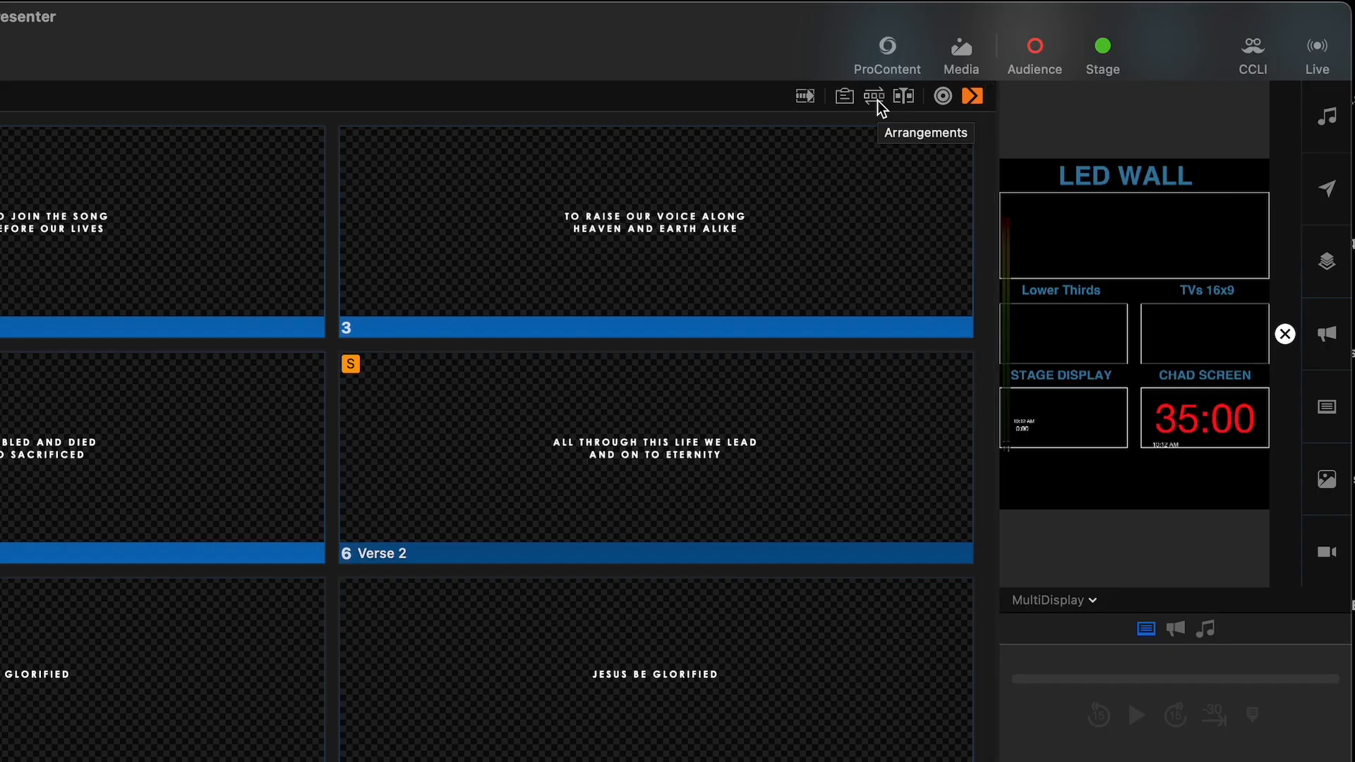
Show the arrangements of Be Enthroned-1, switch from Master to the existing custom arrangement and review its group order.
left_click(878, 100)
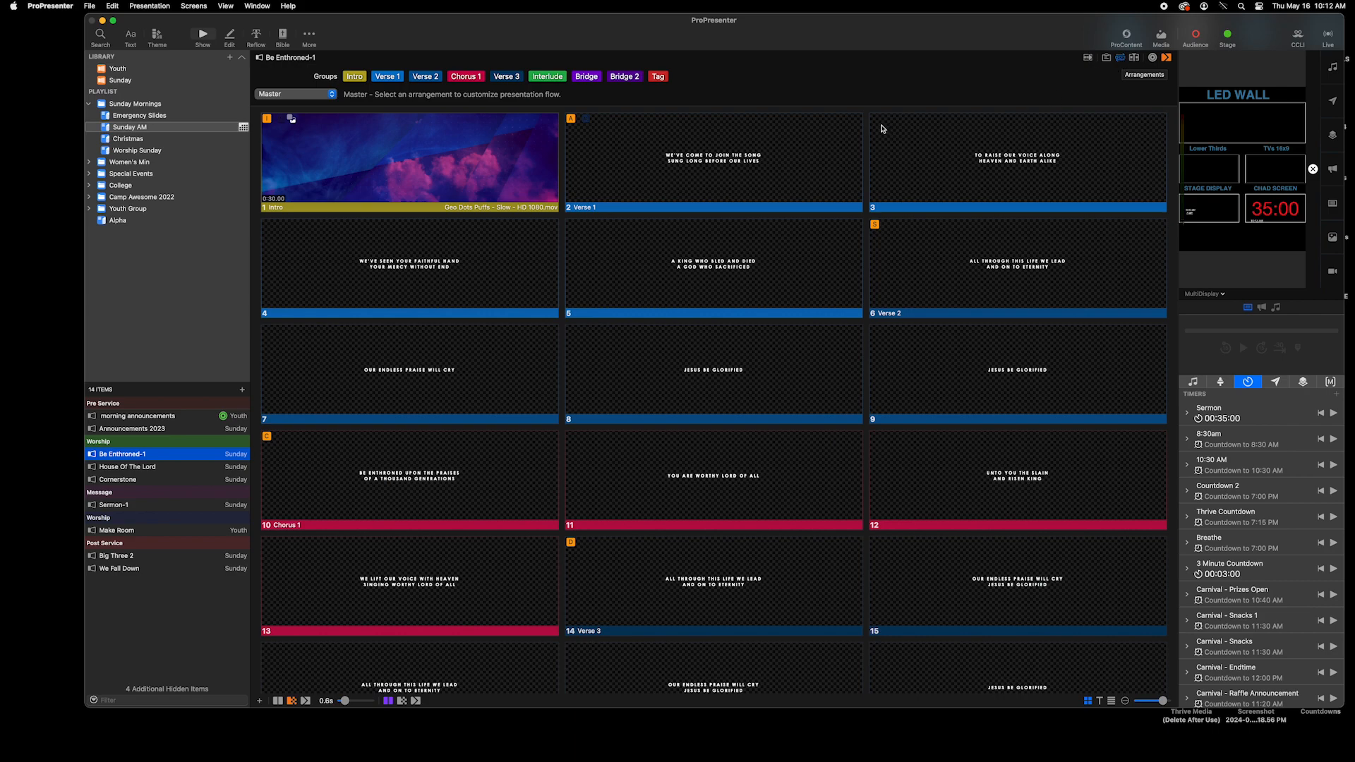
left_click(316, 96)
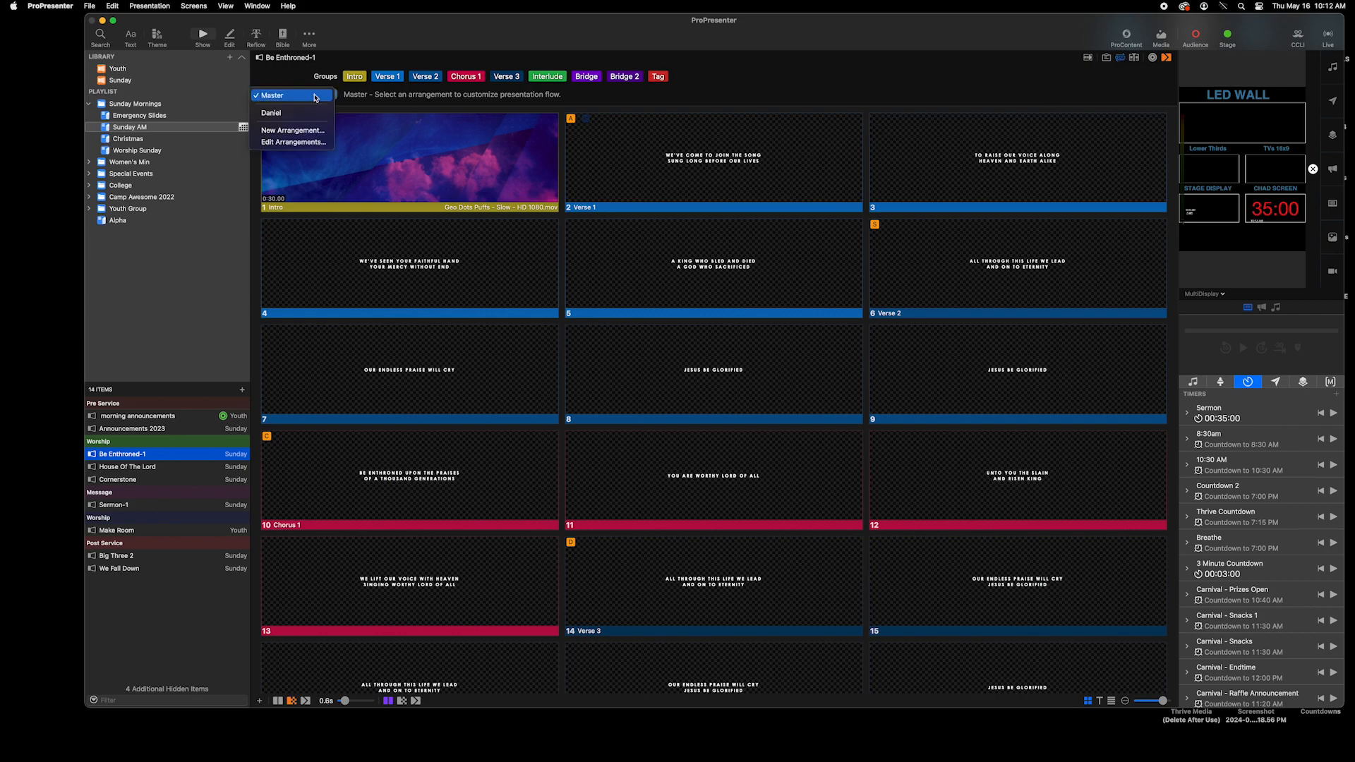
left_click(290, 114)
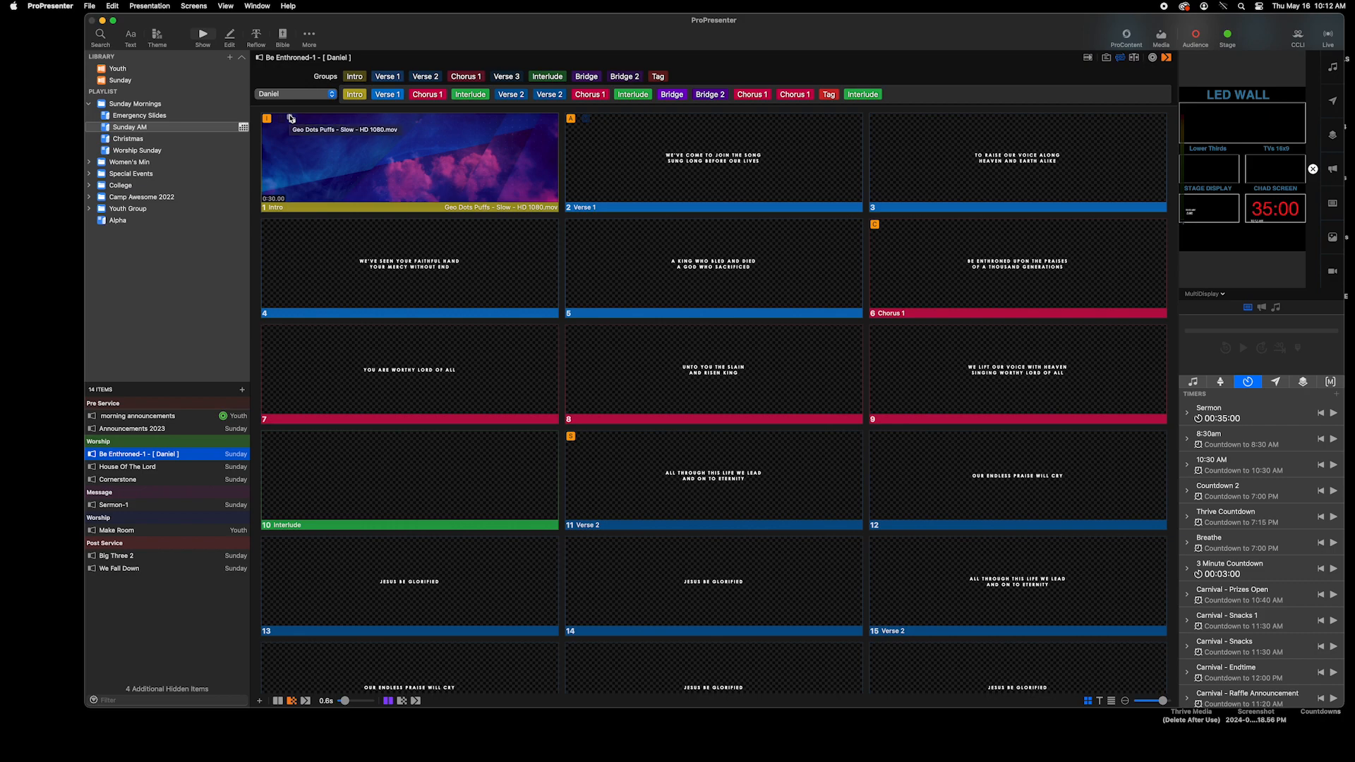
scroll(291, 119, "down", 10)
scroll(291, 119, "up", 10)
scroll(291, 119, "up", 2)
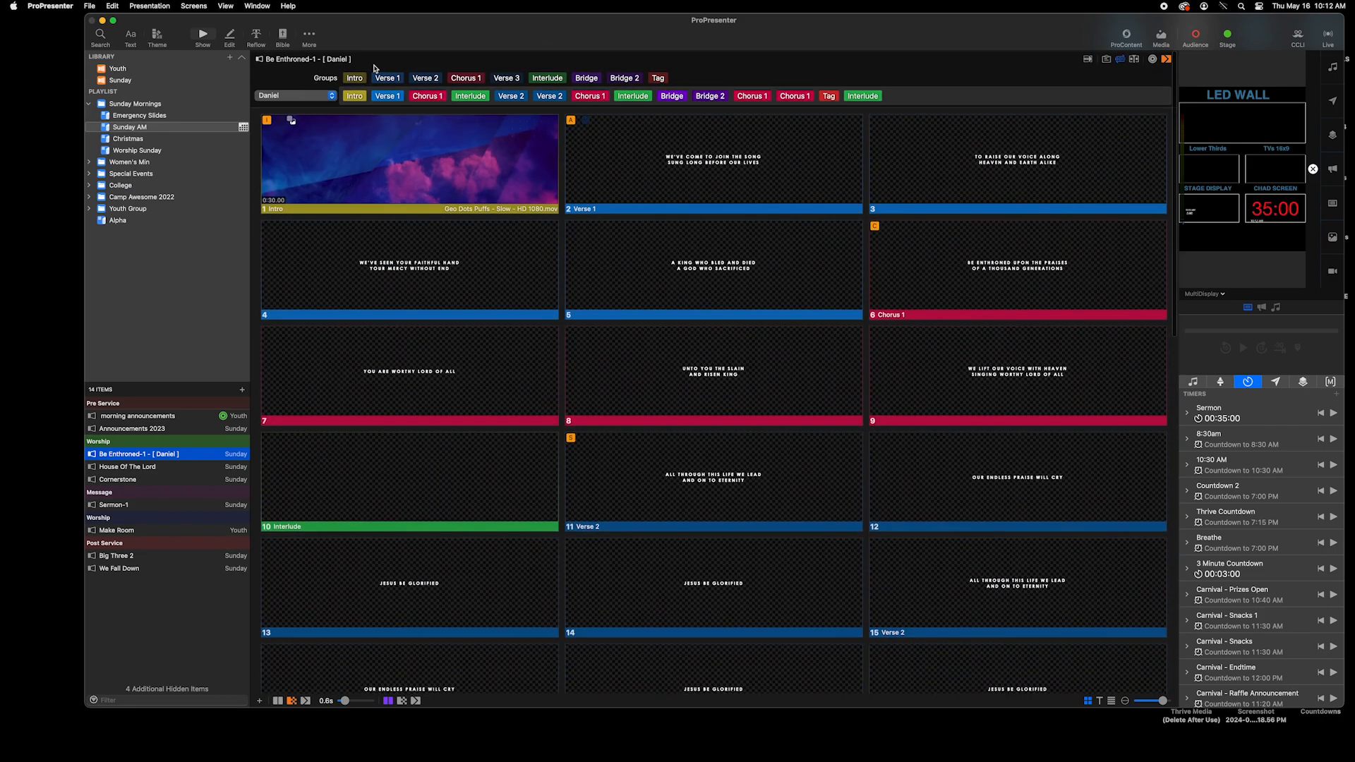
left_click(355, 96)
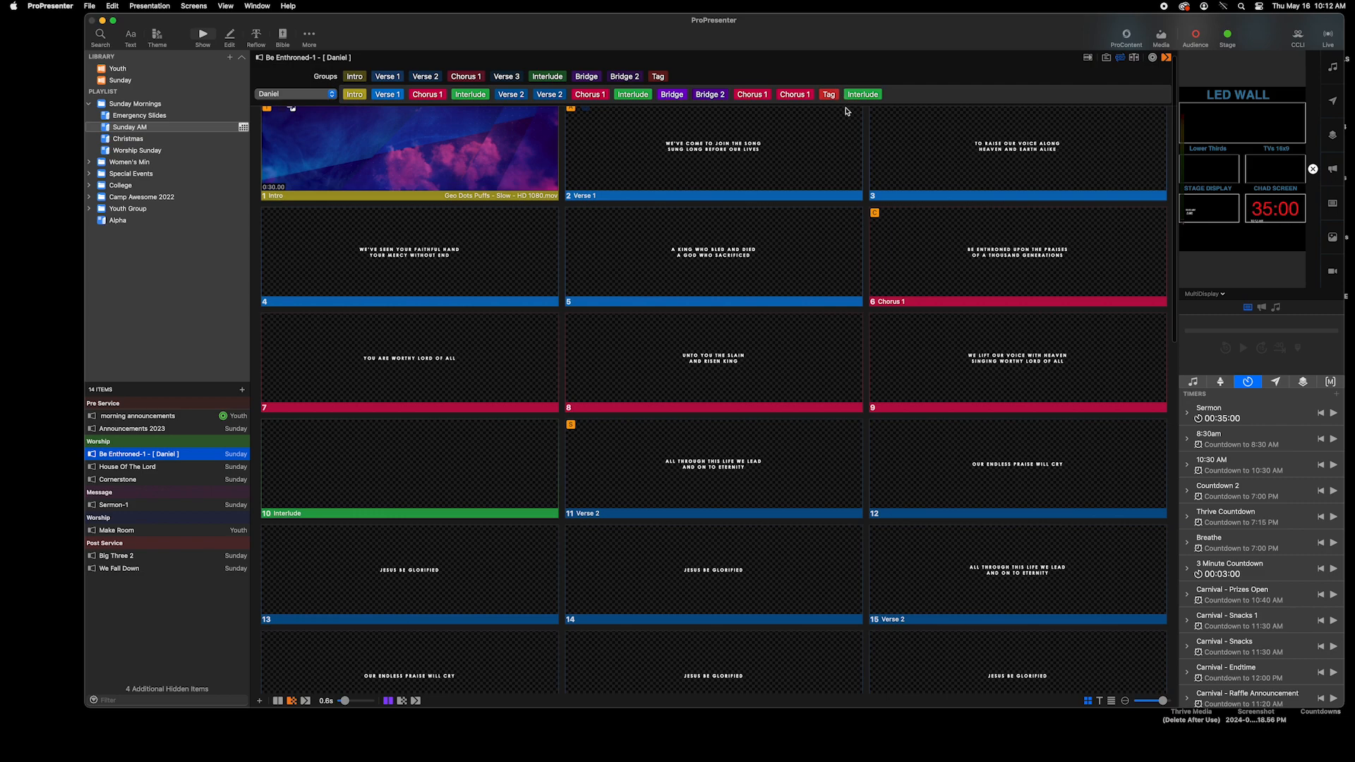
scroll(847, 113, "up", 1)
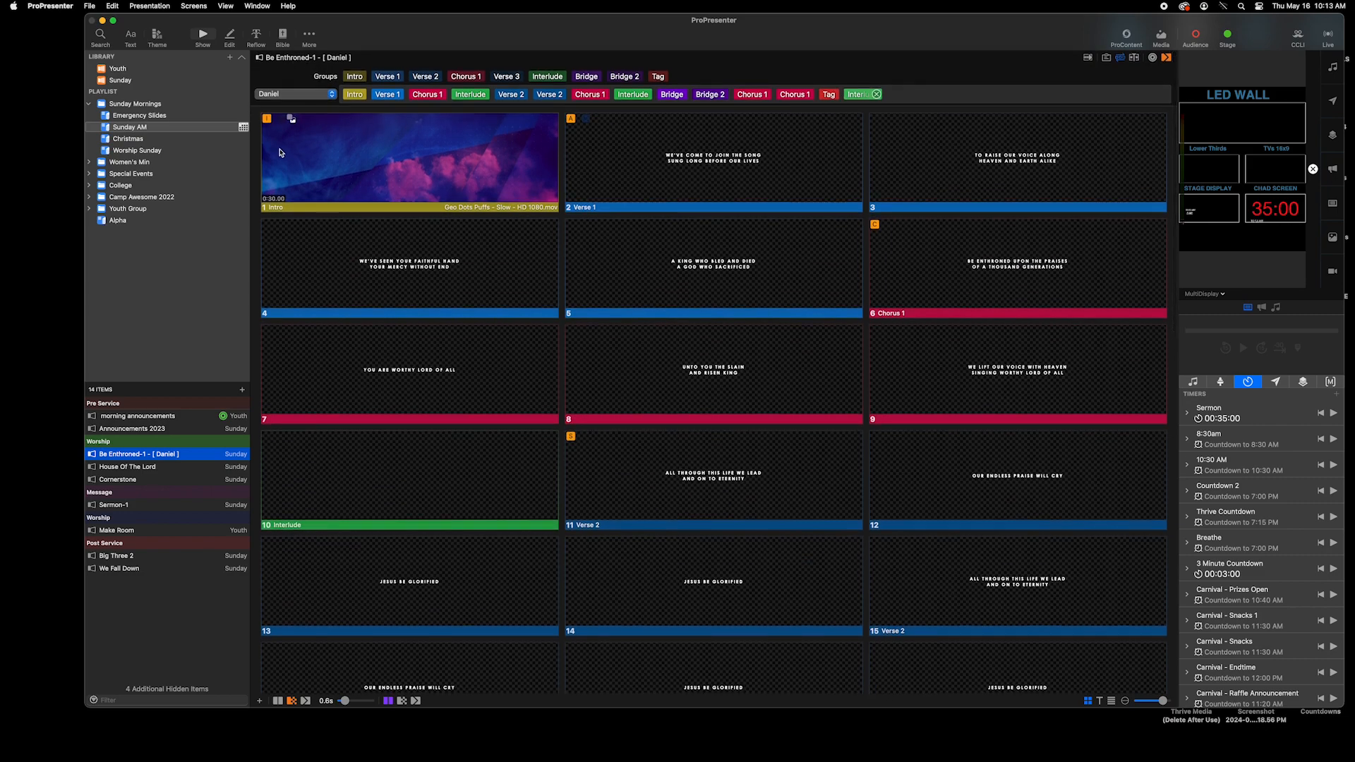
Create a new arrangement named "Crazy Sammy" for Be Enthroned-1.
left_click(310, 97)
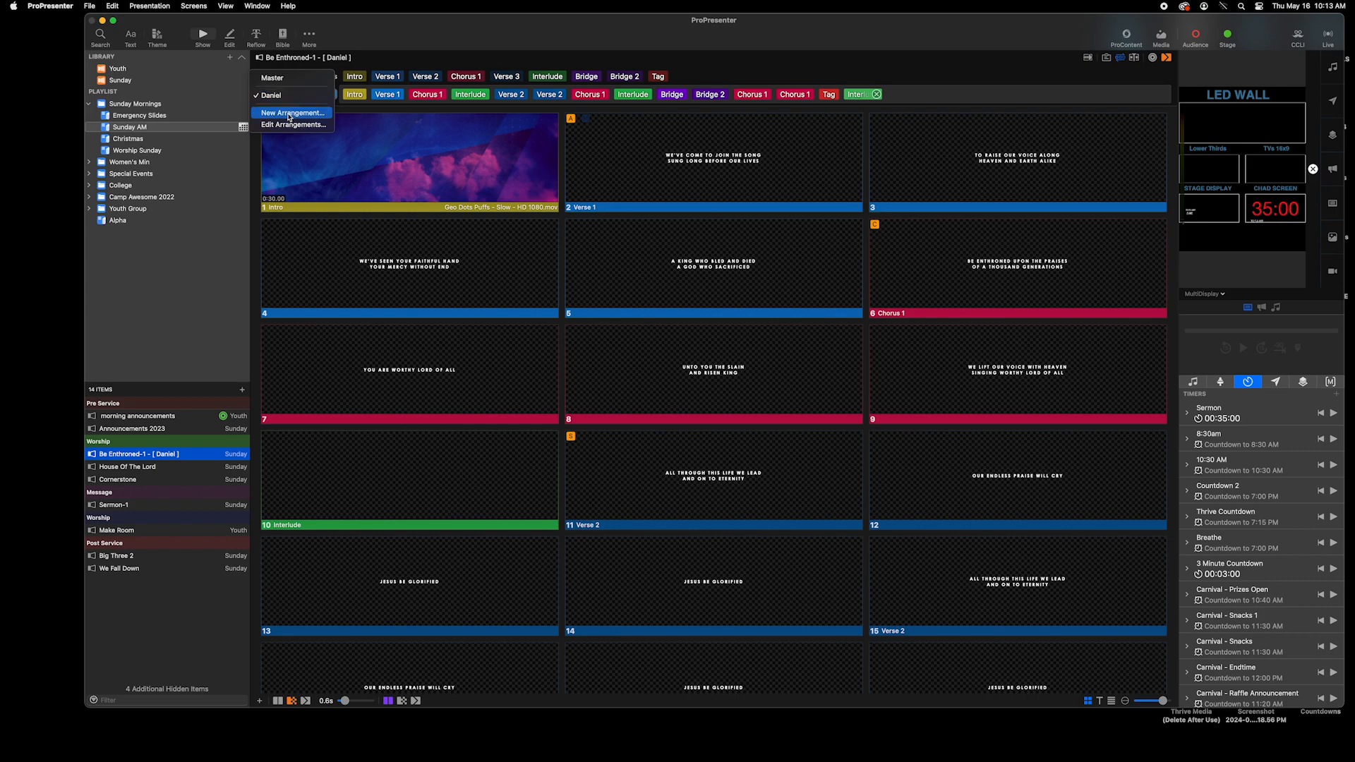
left_click(289, 114)
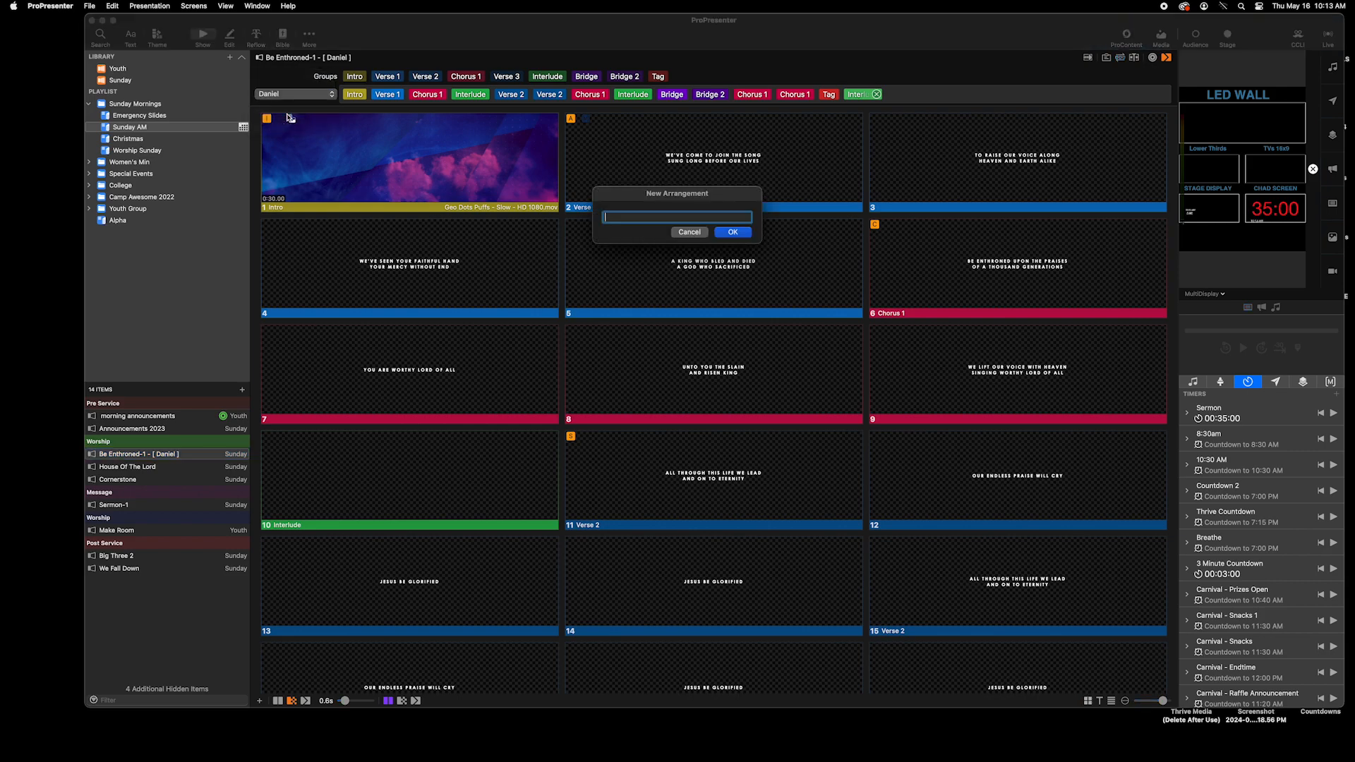
type("Crazy Sammy")
key("Return")
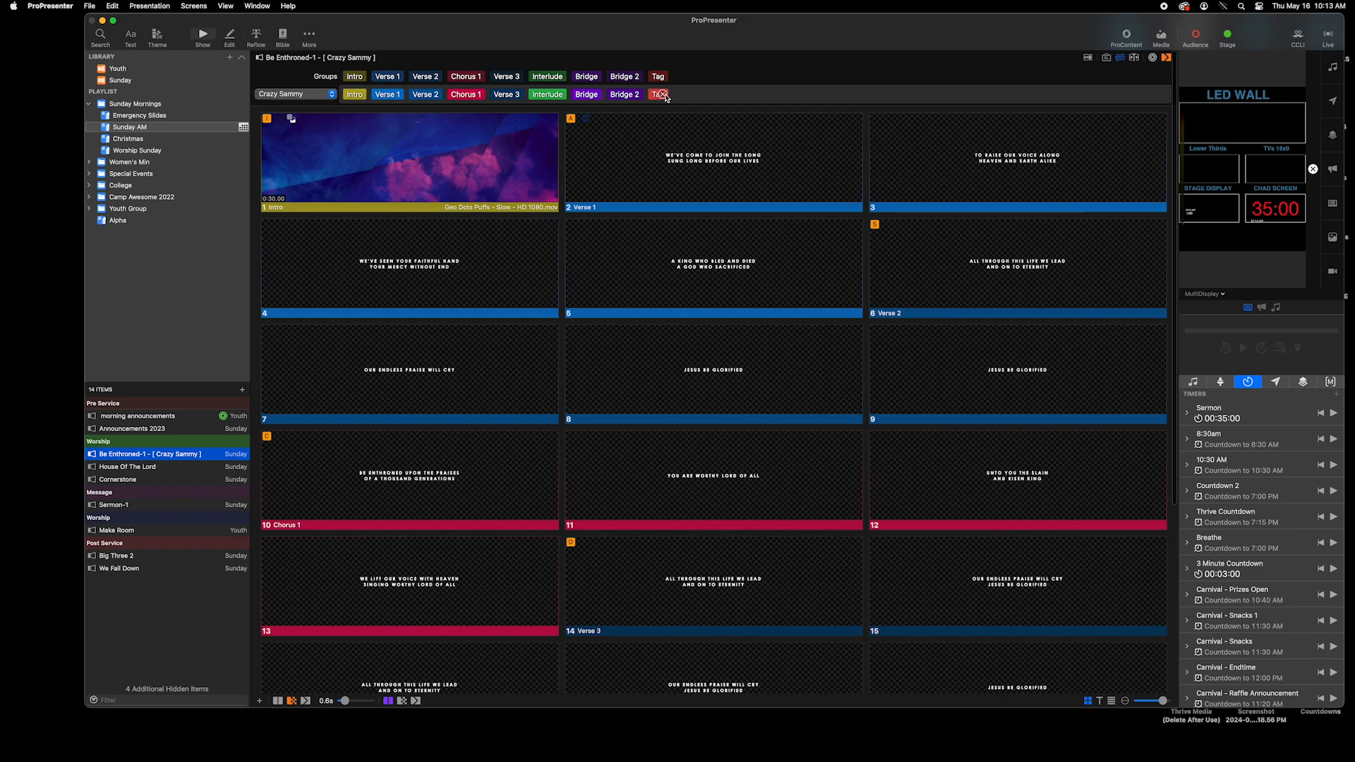
Remove the Verse 2 and Verse 3 groups from the Crazy Sammy arrangement.
mouse_move(429, 96)
left_click(437, 96)
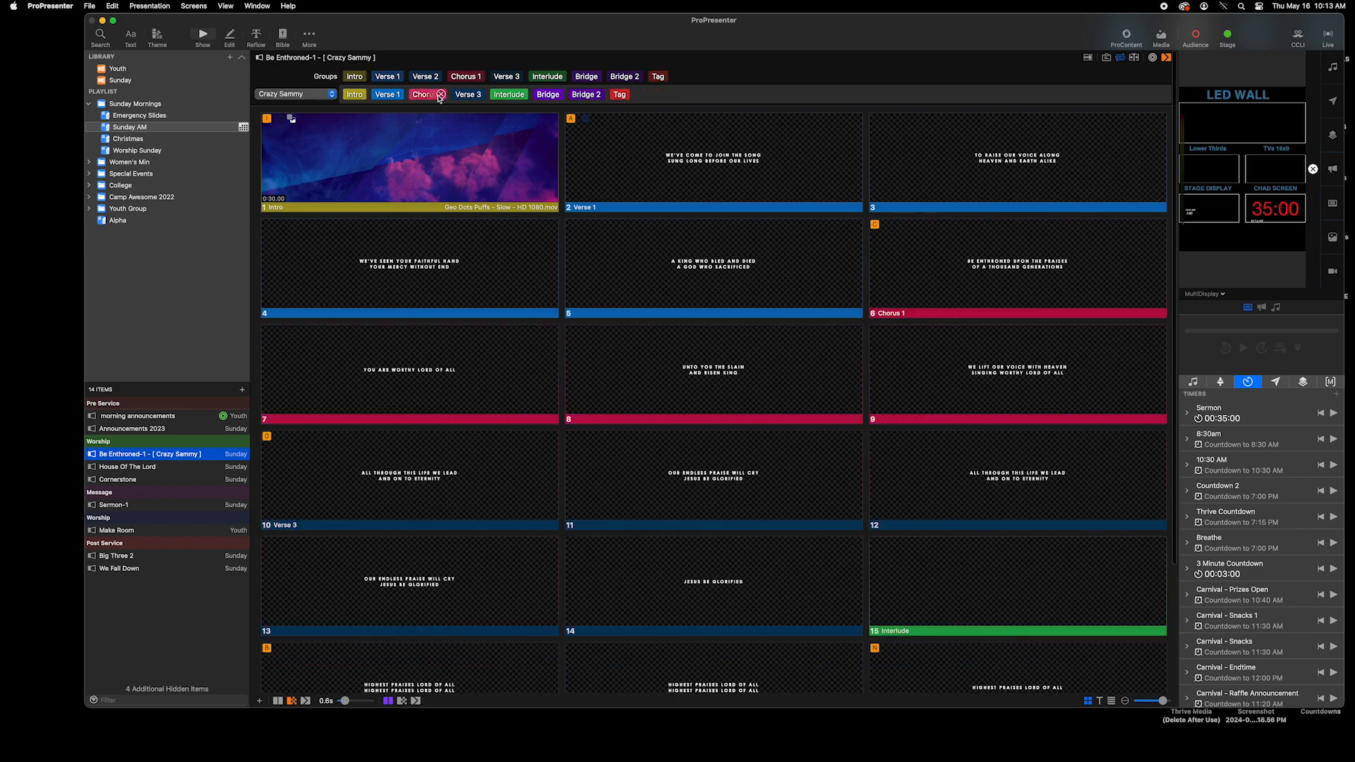
left_click(478, 95)
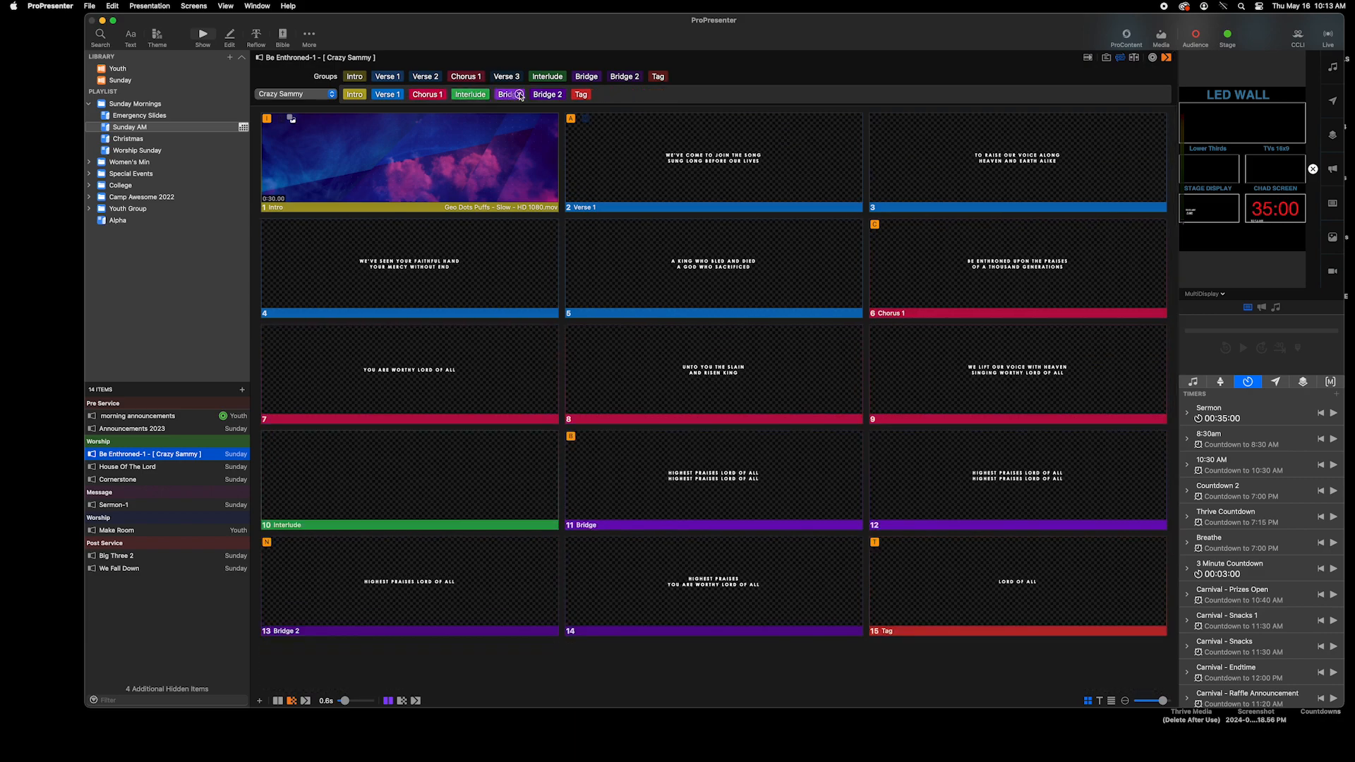
Insert Interlude and Verse 2 after Intro, Tag before Chorus 1 and Bridge 2, and Verse 3 and Interlude at the arrangement's end.
mouse_move(507, 78)
left_mouse_down()
mouse_move(613, 95)
mouse_move(491, 97)
left_mouse_up()
left_click_drag(658, 77, 410, 101)
left_click_drag(658, 76, 827, 95)
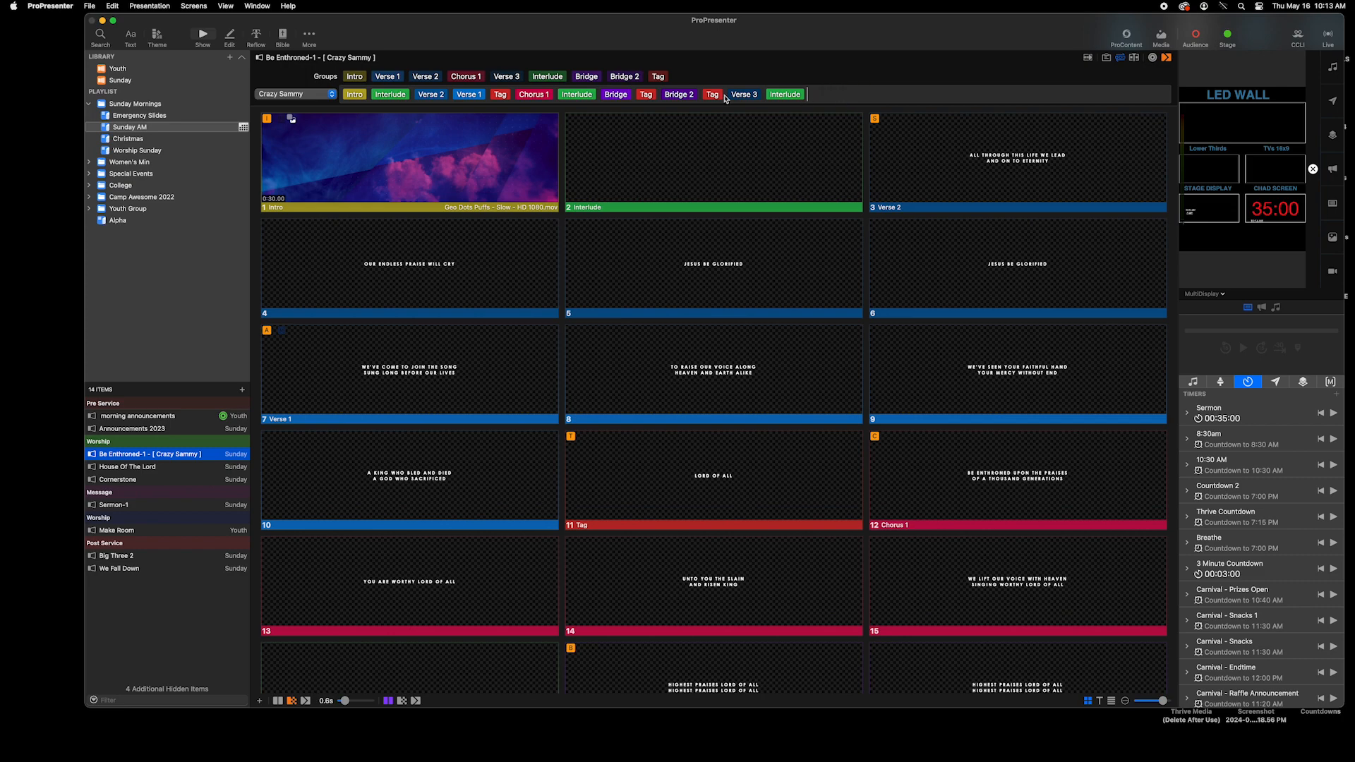
Insert a second Bridge after the Interlude and add Bridge 2 at the end of the Crazy Sammy arrangement.
left_click_drag(587, 76, 596, 99)
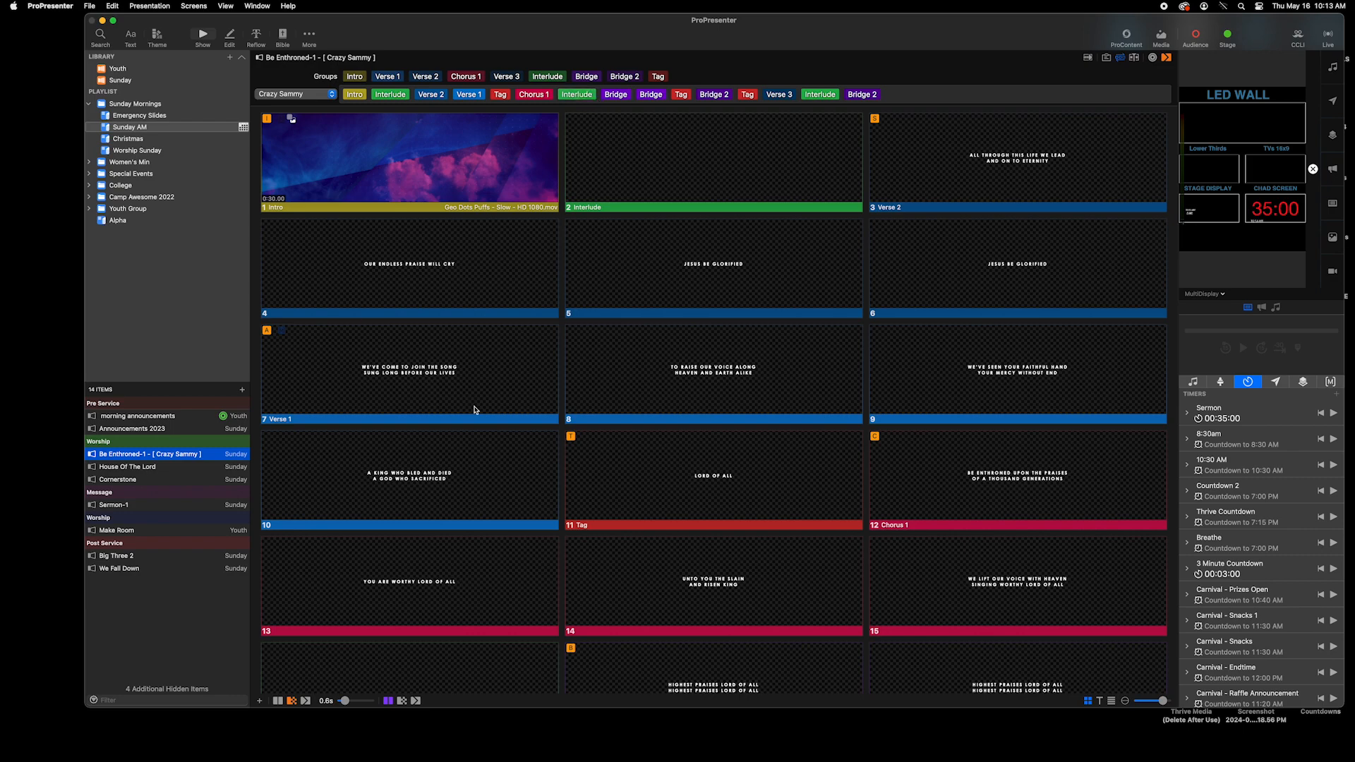
Search the presentation library for "Christ is all" and look through the matching songs.
key("super+f")
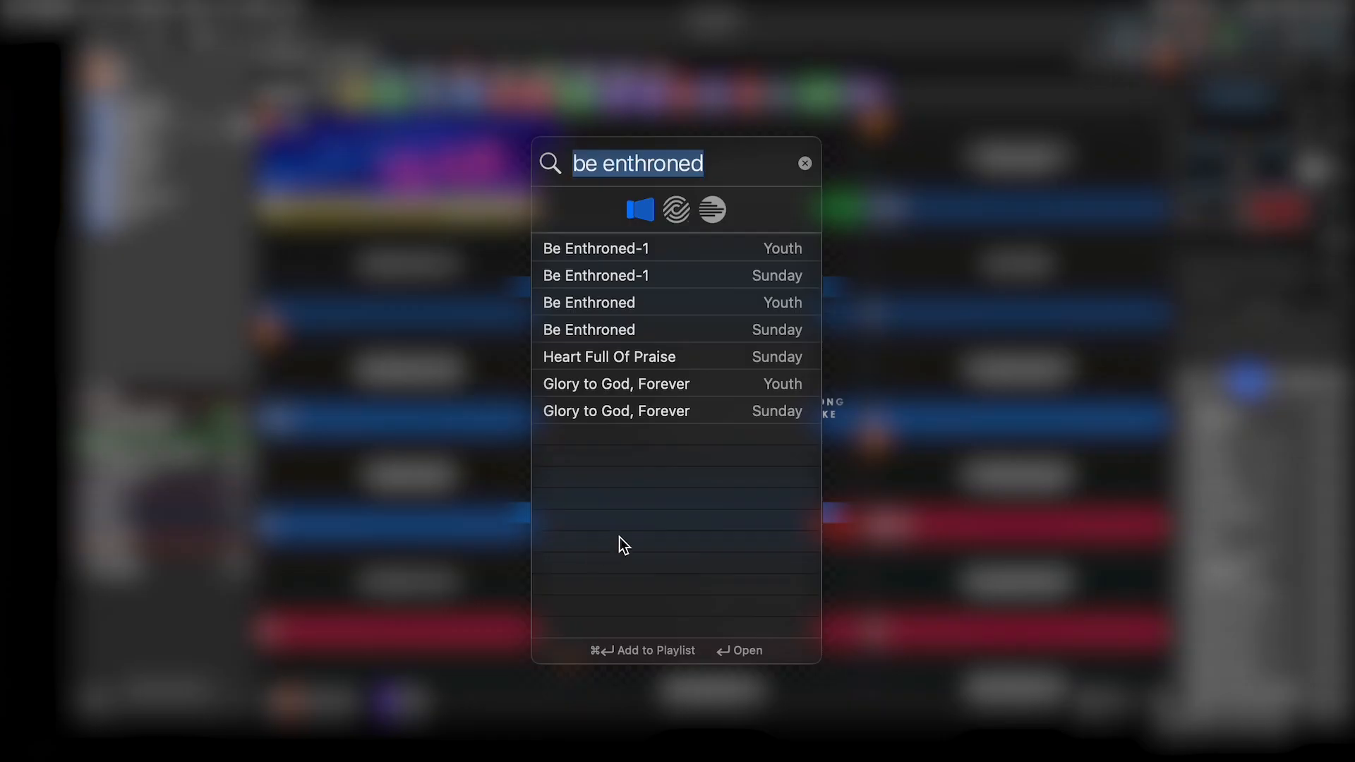
type("Christ is all")
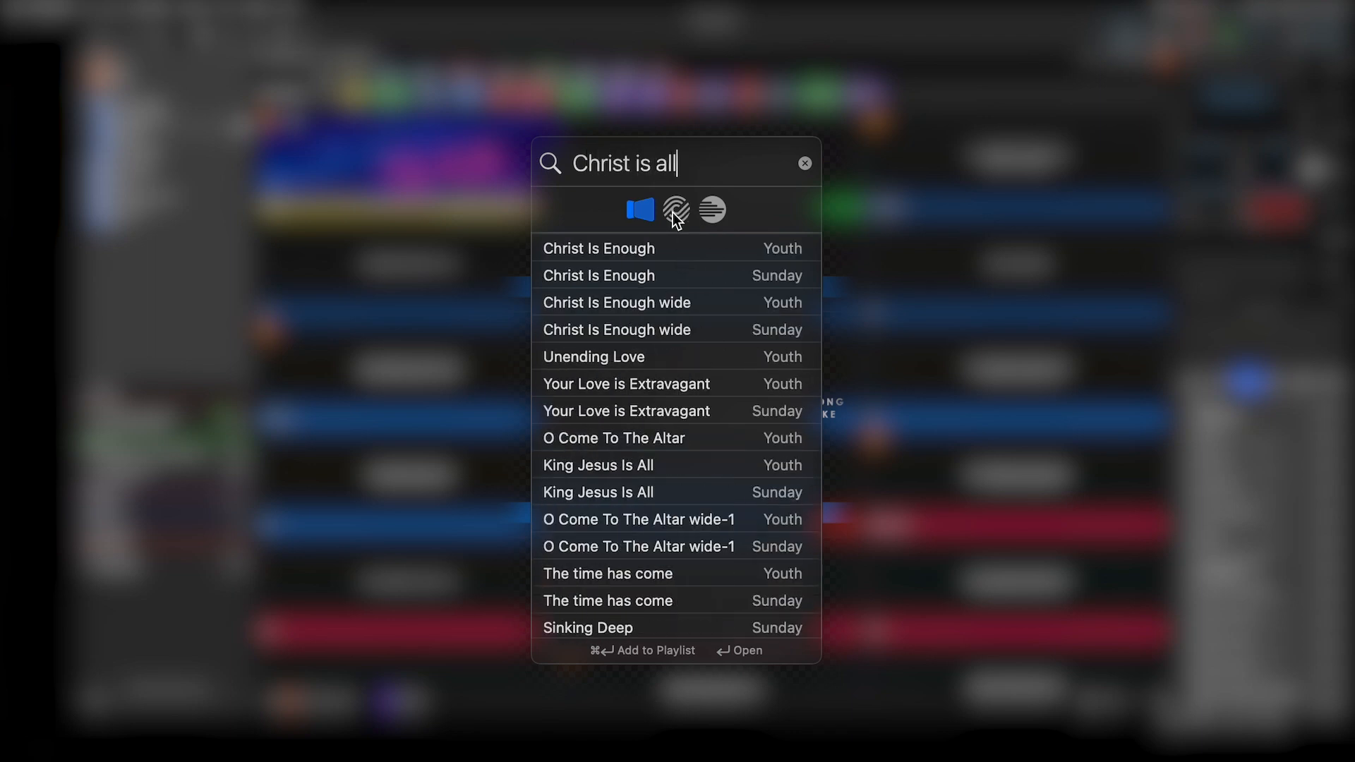
scroll(586, 508, "down", 10)
scroll(586, 508, "up", 10)
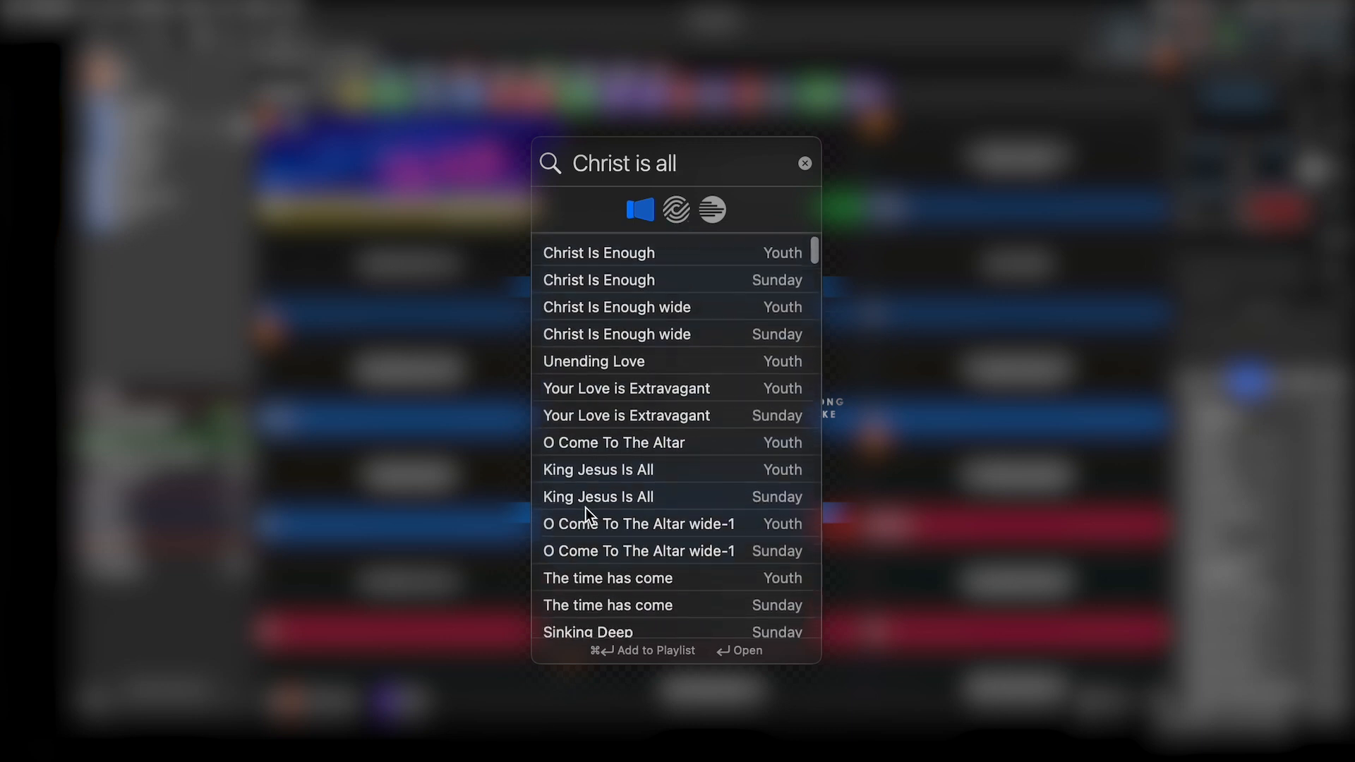
Extend the "Christ is all" search to the SongSelect catalogue and look through the songs found there.
left_click(674, 214)
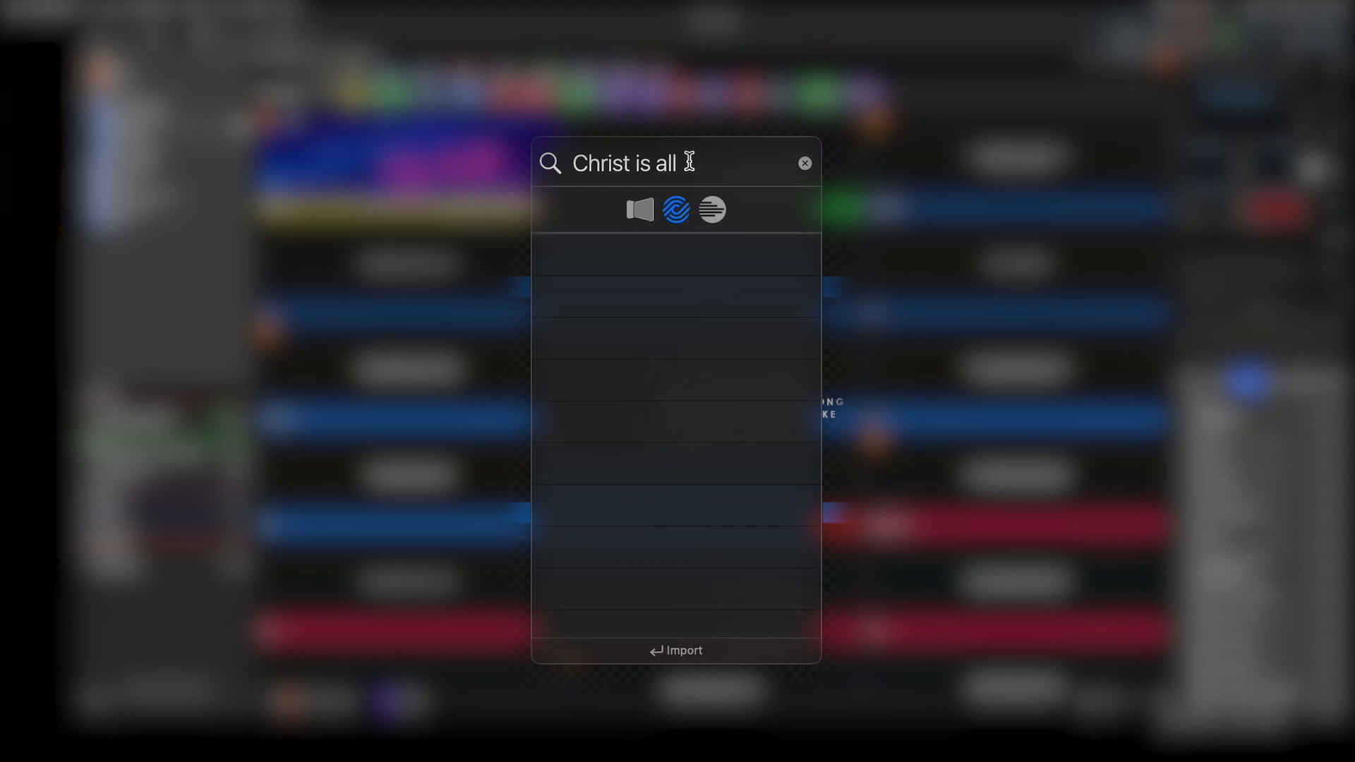
left_click_drag(689, 162, 517, 175)
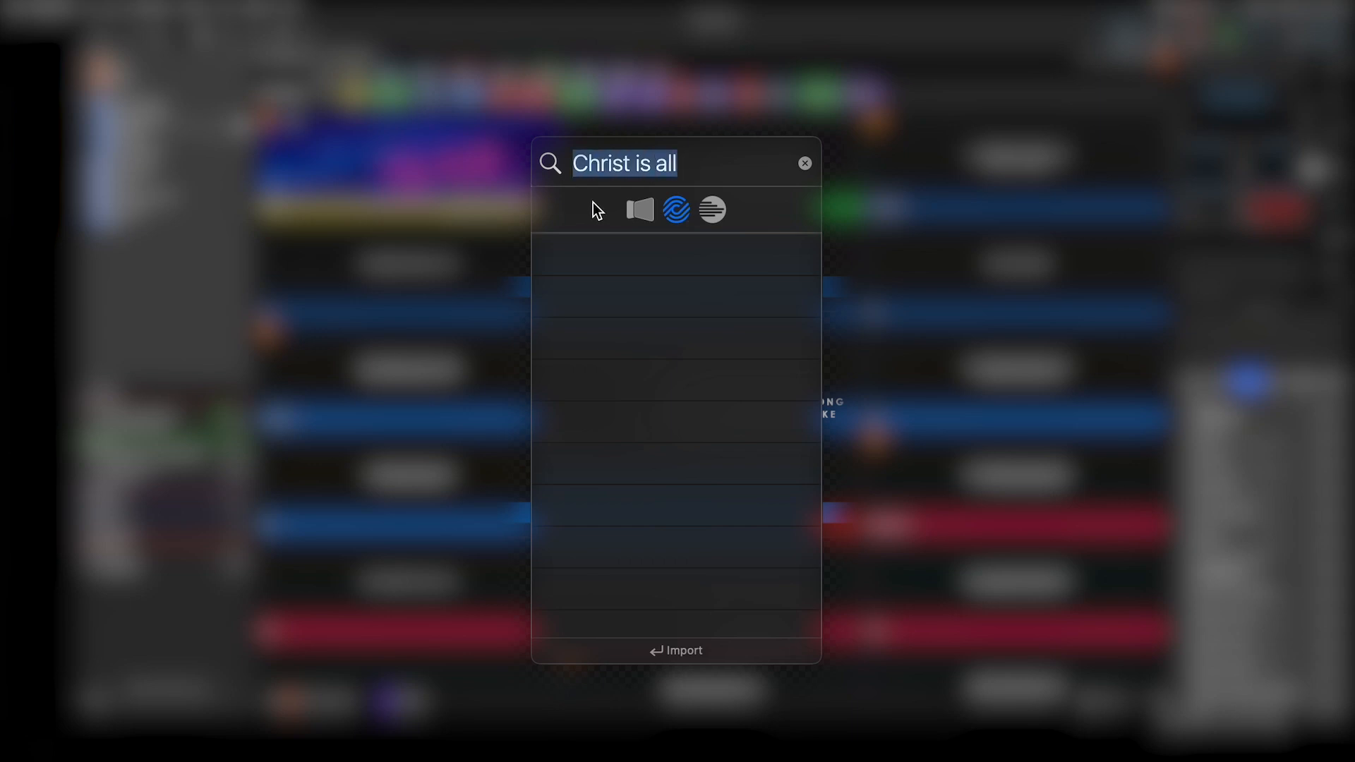
left_click(634, 207)
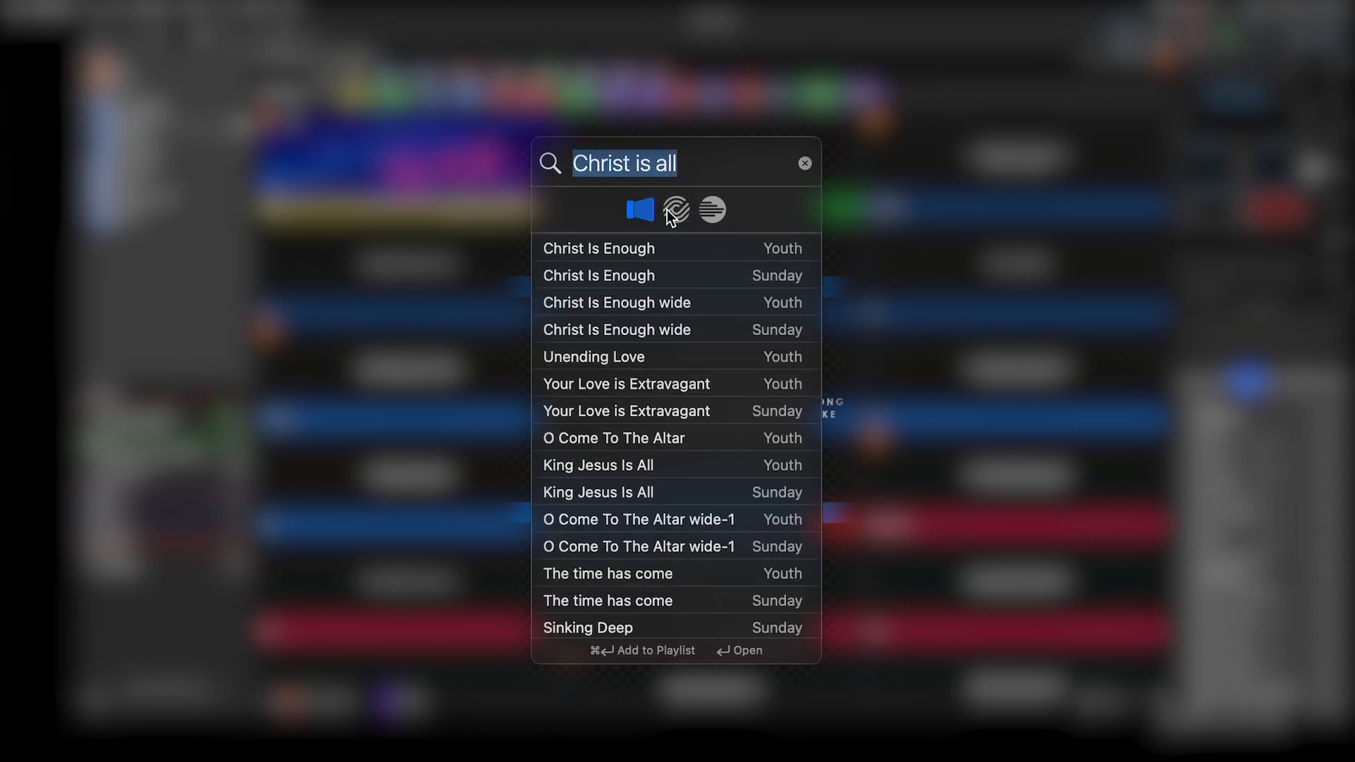
left_click(667, 210)
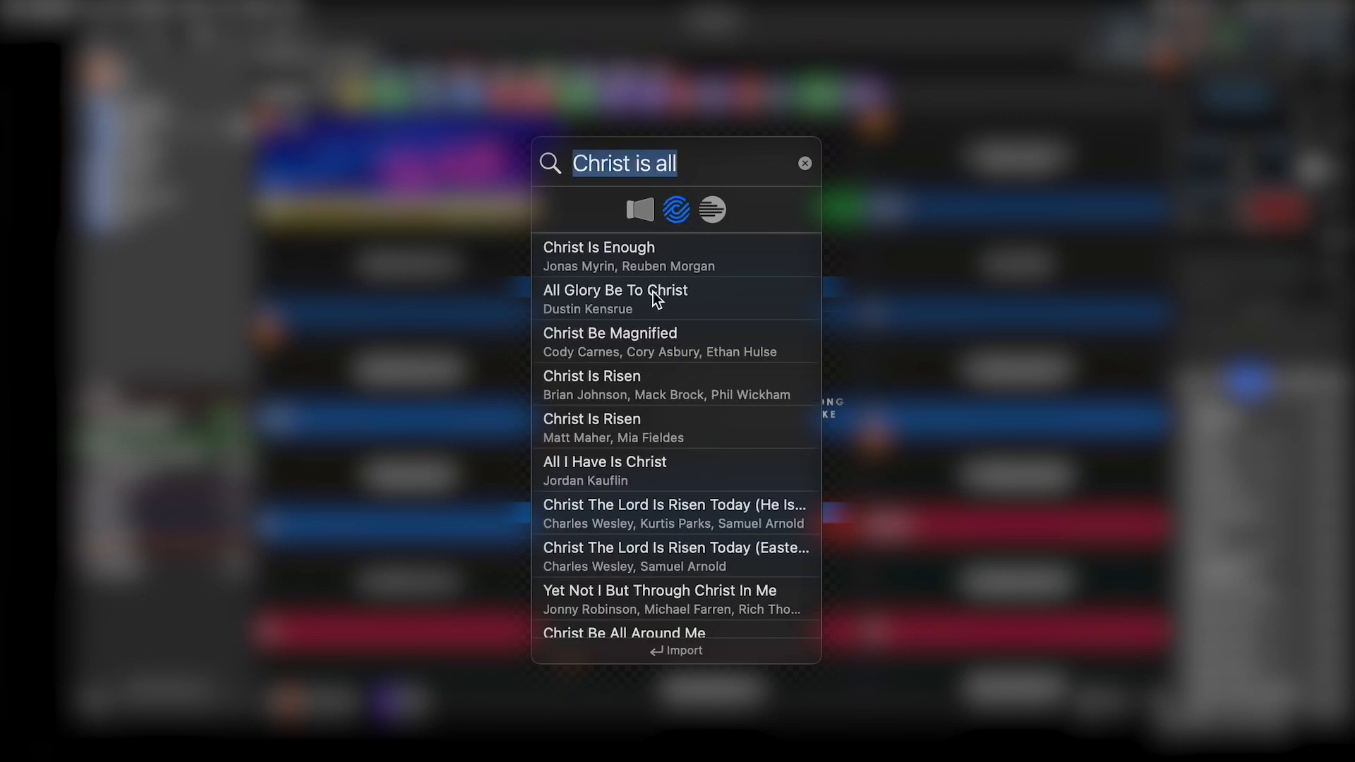
scroll(618, 255, "down", 5)
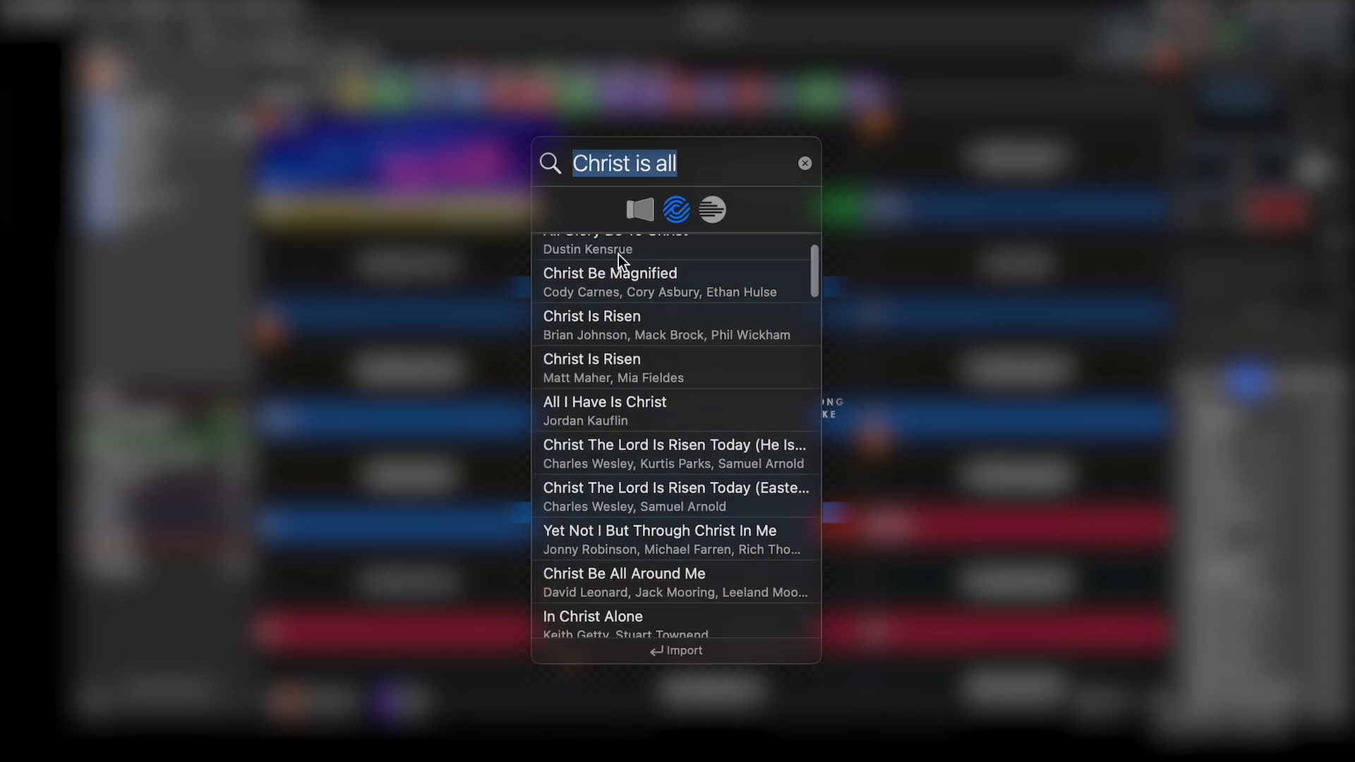
scroll(618, 254, "down", 4)
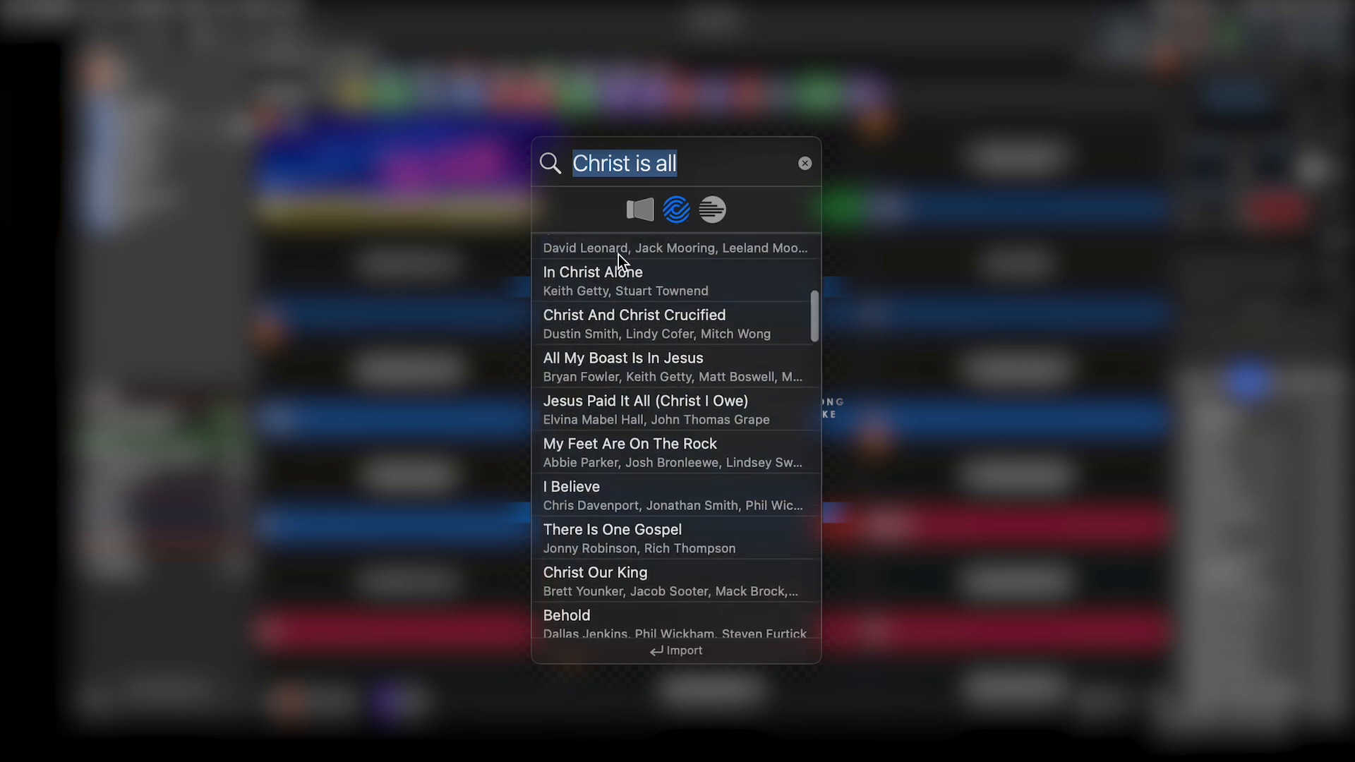
scroll(619, 415, "down", 4)
scroll(620, 415, "down", 4)
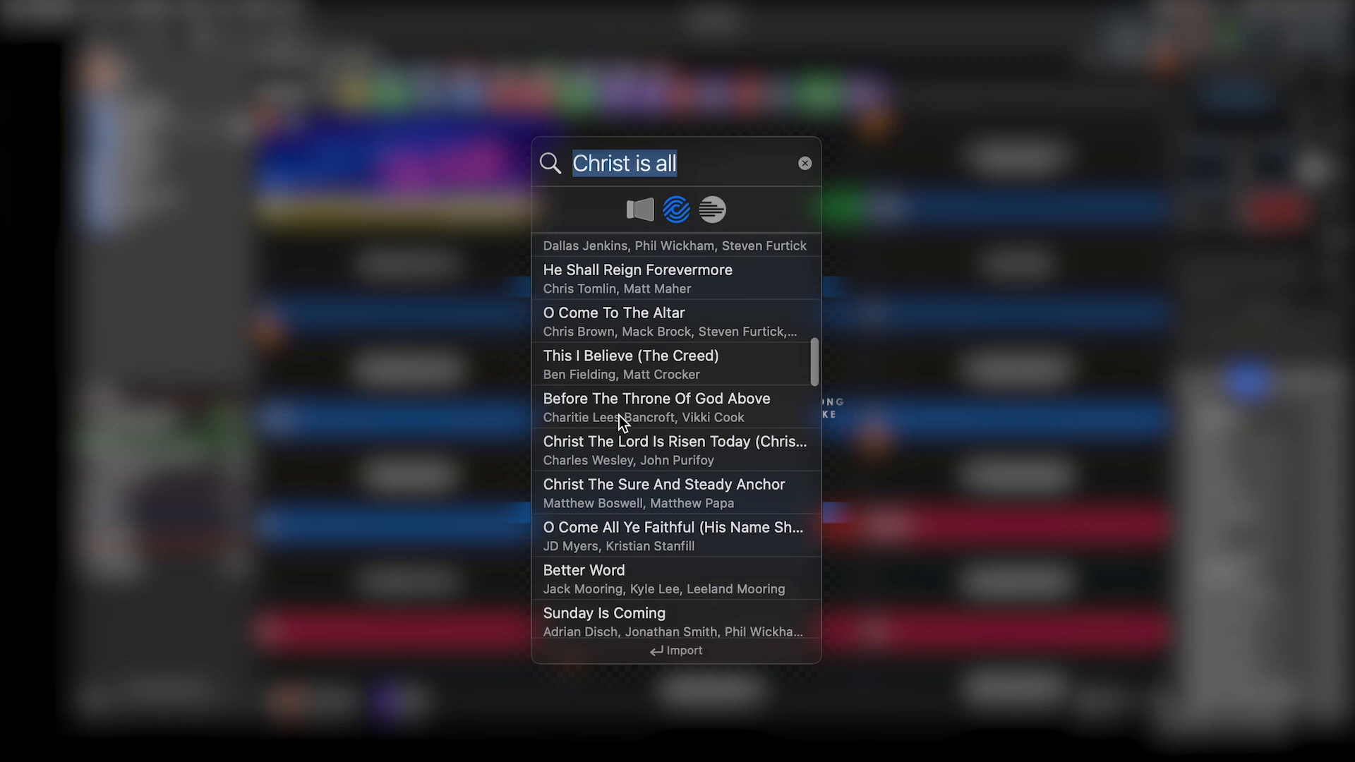
scroll(655, 426, "up", 20)
Narrow the SongSelect search by adding the songwriter's first name after "Christ is all".
left_click(720, 163)
type("wi")
key("BackSpace")
key("BackSpace")
type("wmily")
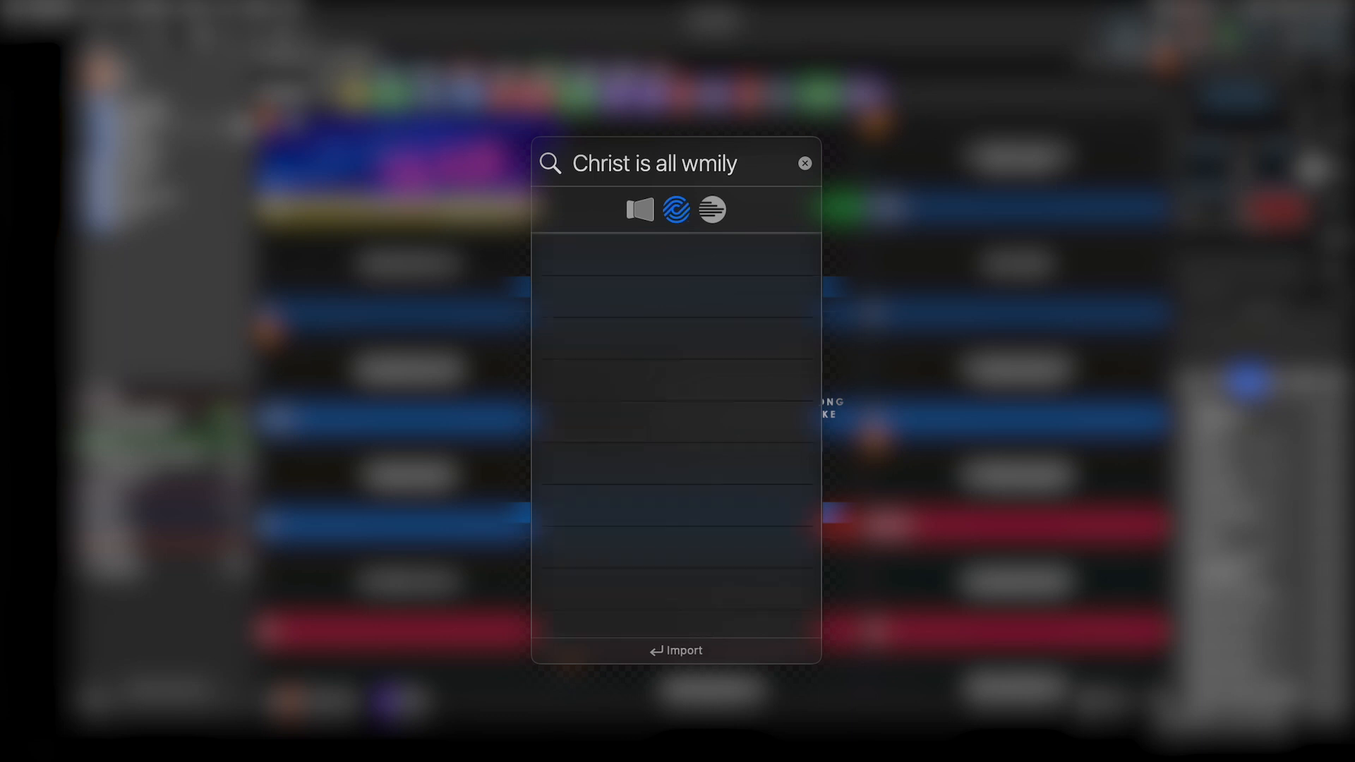
key("BackSpace")
key("BackSpace")
key("BackSpace")
key("BackSpace")
key("BackSpace")
type("emily")
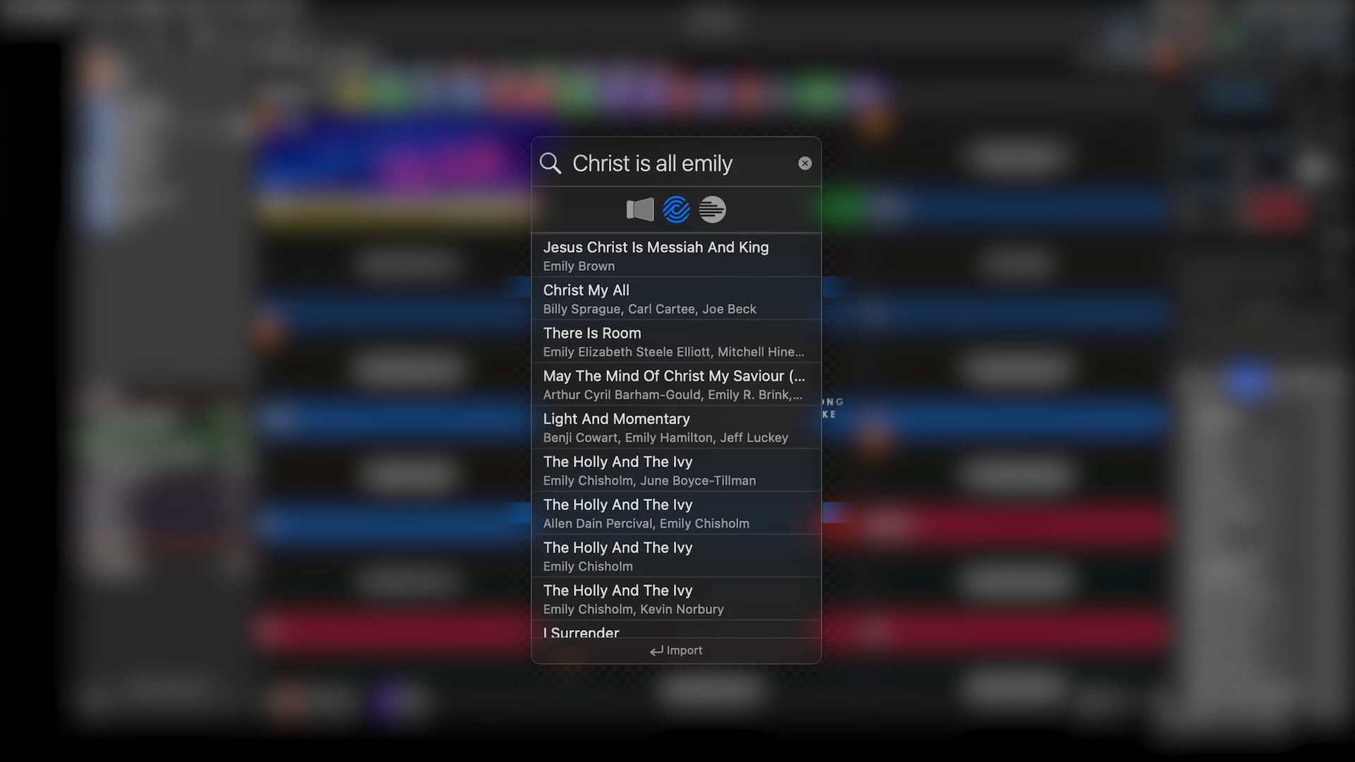
Look through the SongSelect results, select Jesus Christ Is Messiah And King and start importing it.
scroll(693, 374, "down", 2)
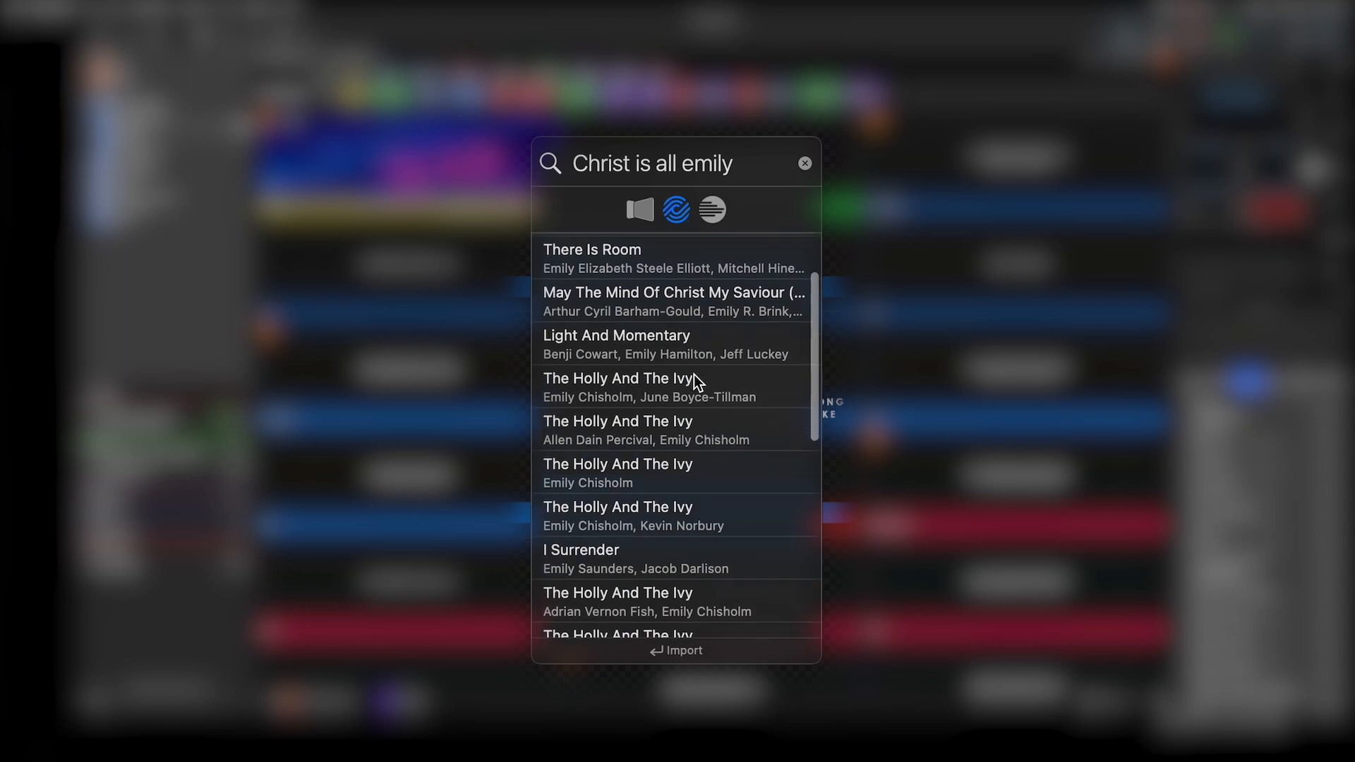
scroll(693, 376, "down", 8)
scroll(693, 374, "down", 6)
scroll(692, 374, "down", 3)
scroll(693, 374, "up", 20)
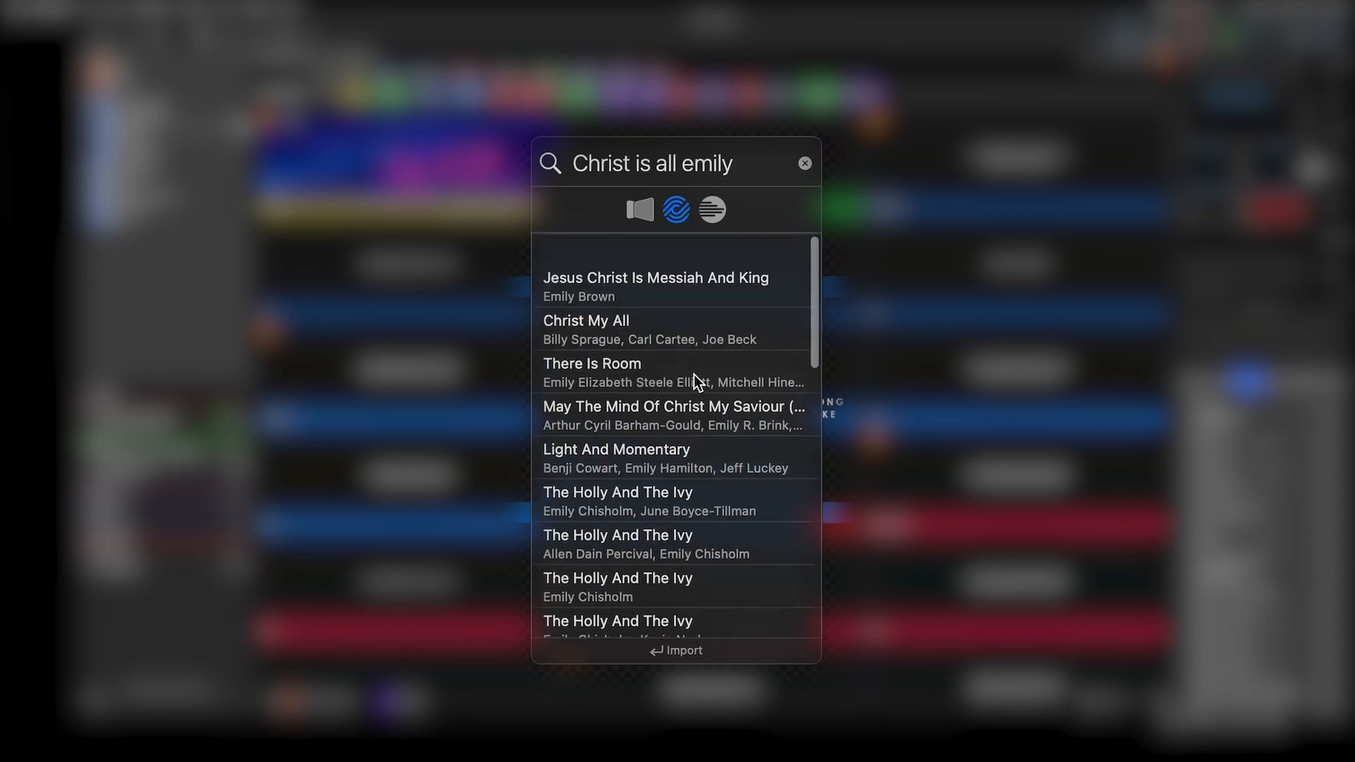
scroll(546, 274, "down", 1)
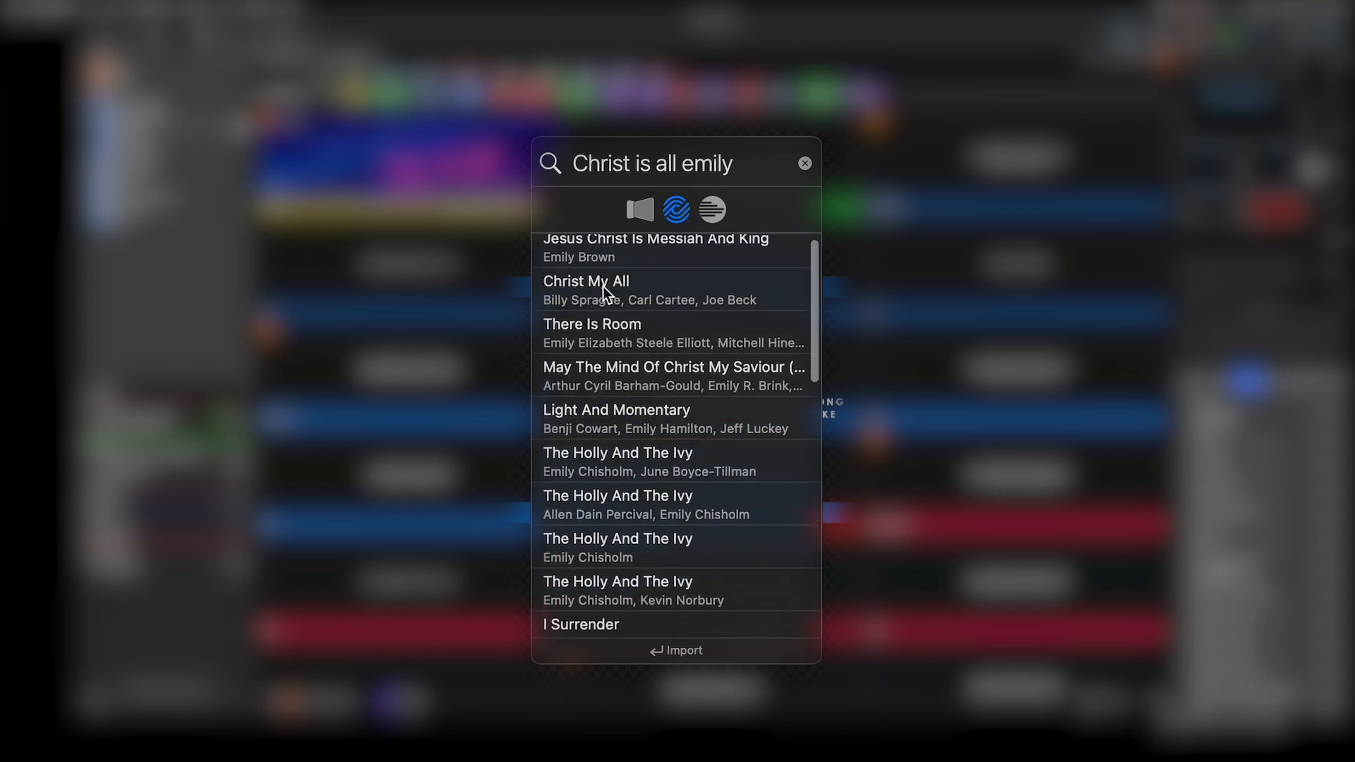
scroll(603, 287, "up", 1)
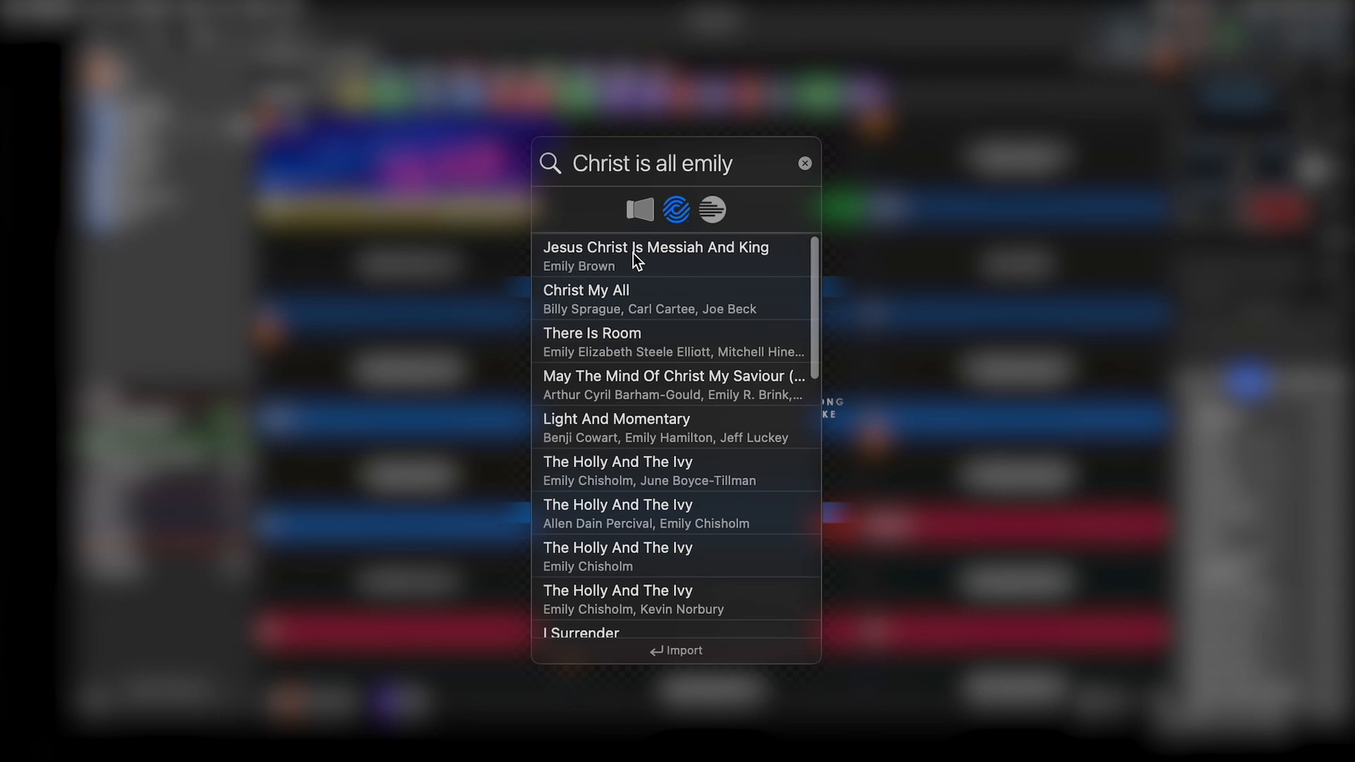
left_click(618, 258)
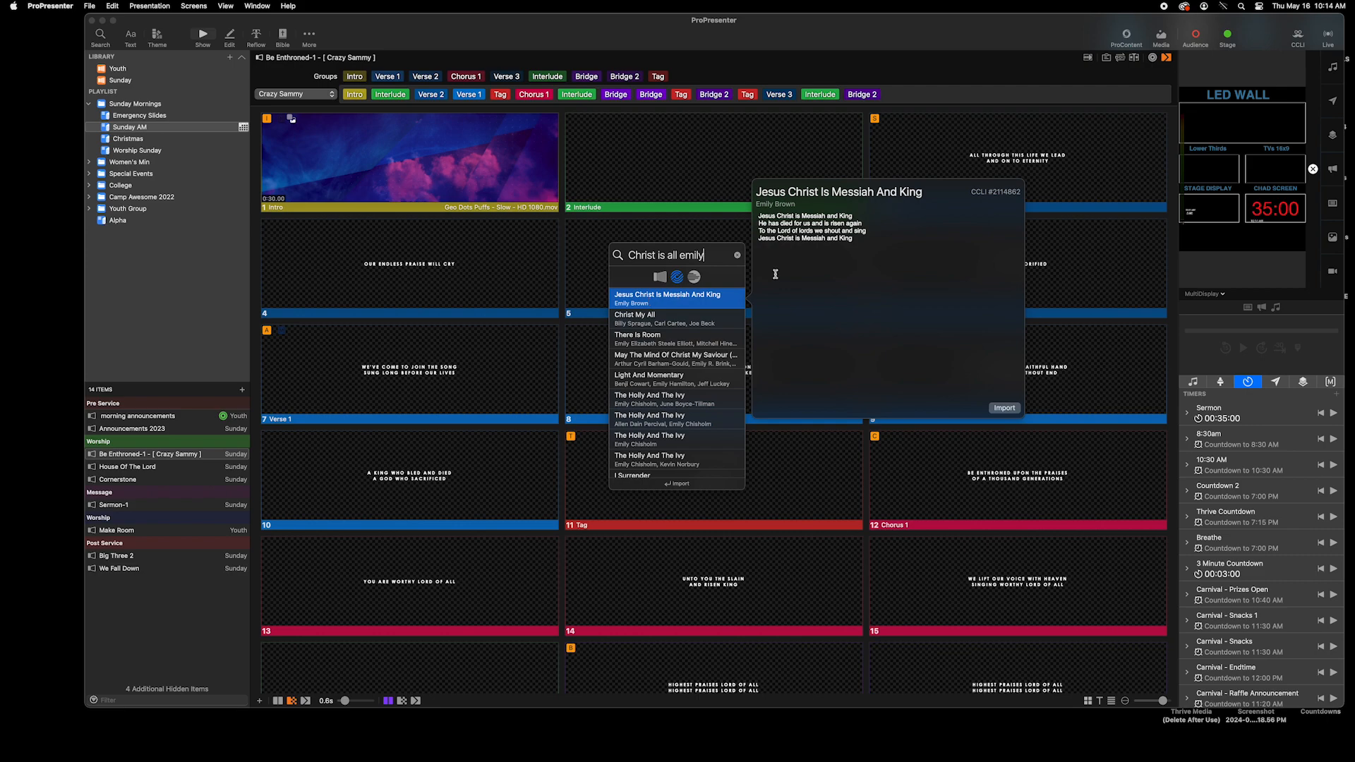
left_click(1004, 408)
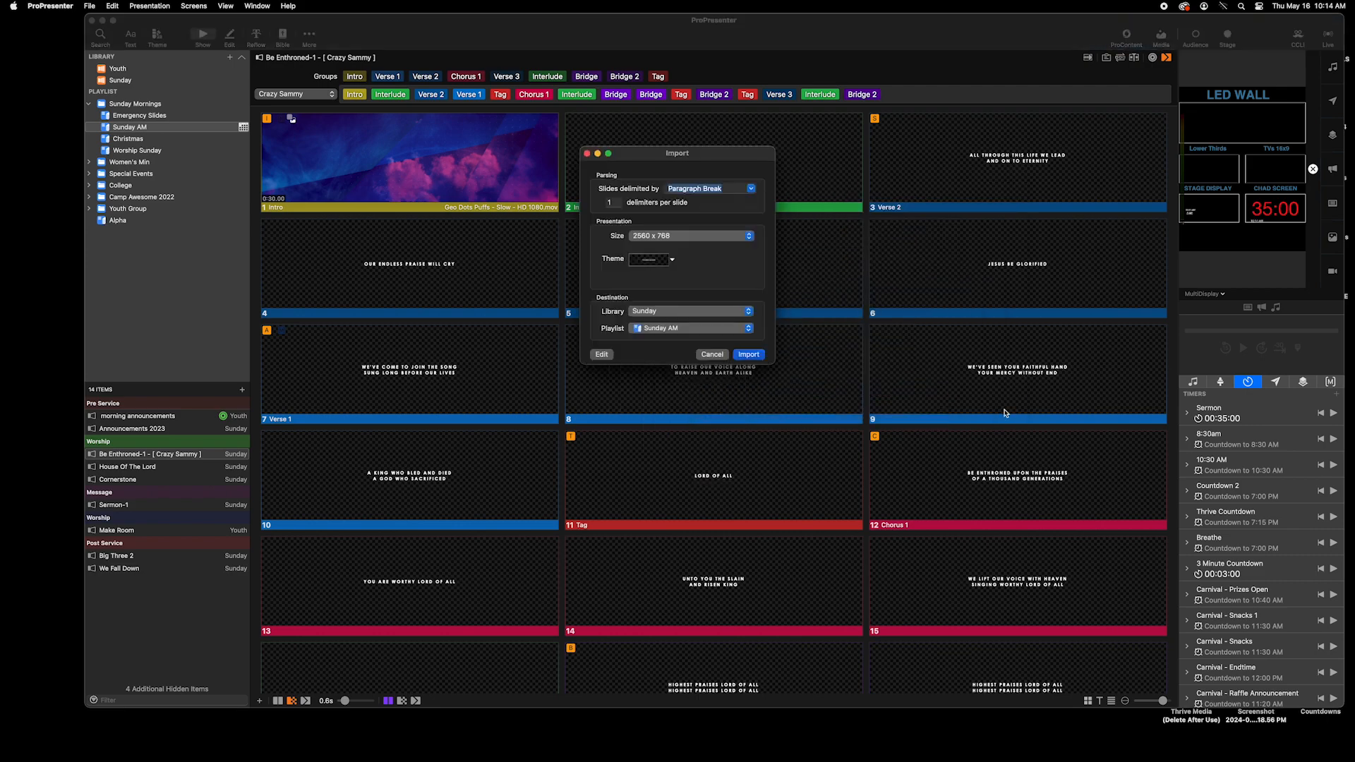
Set the import to delimit slides by Line Break and the presentation size to NOVA HD HDMI: 2560 x 768.
left_click_drag(645, 155, 575, 227)
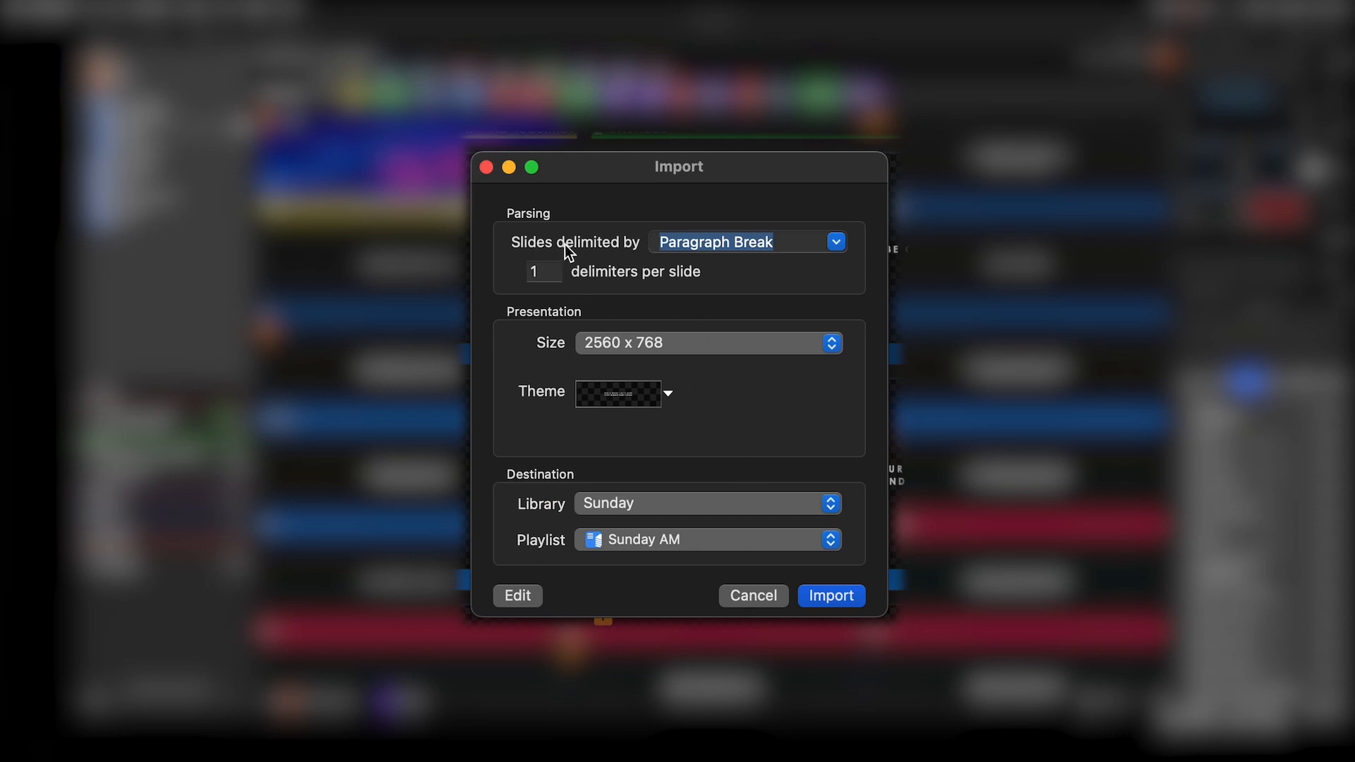
left_click(837, 243)
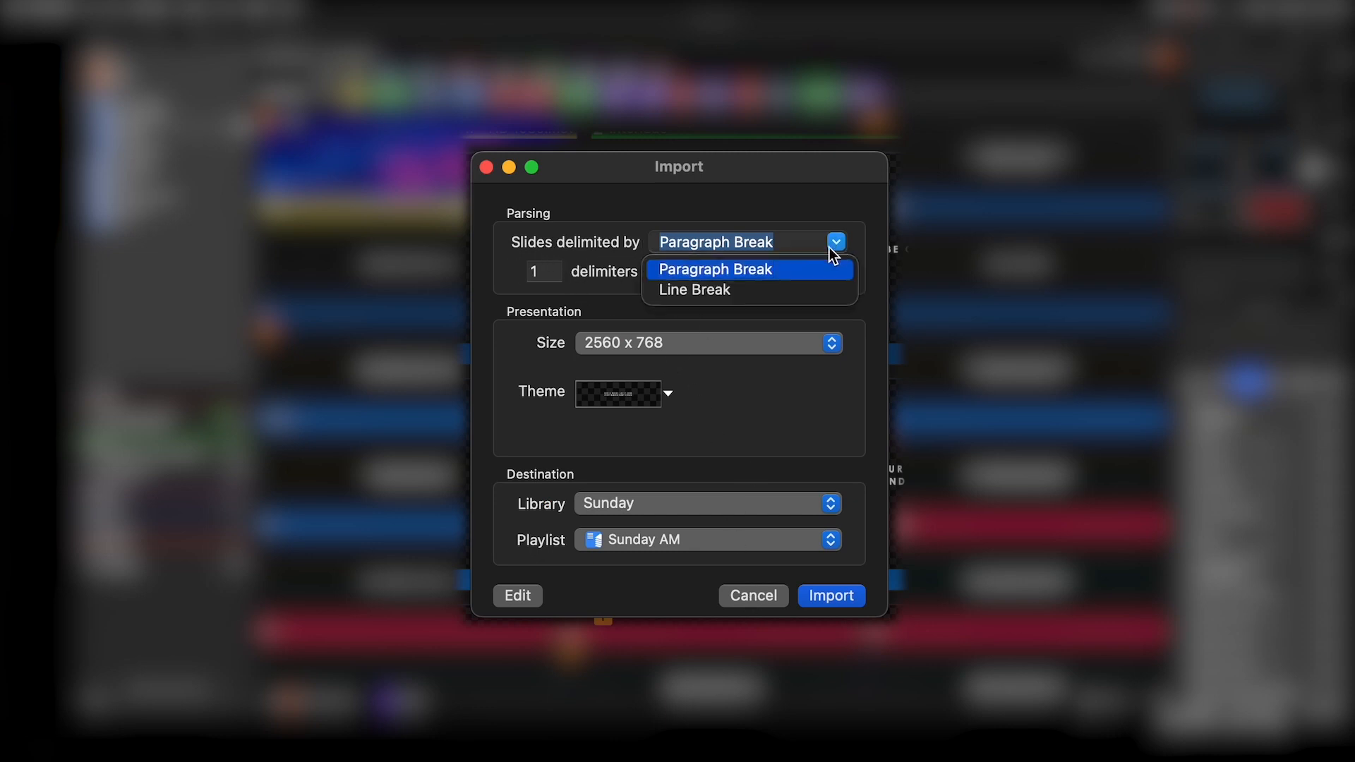
left_click(737, 290)
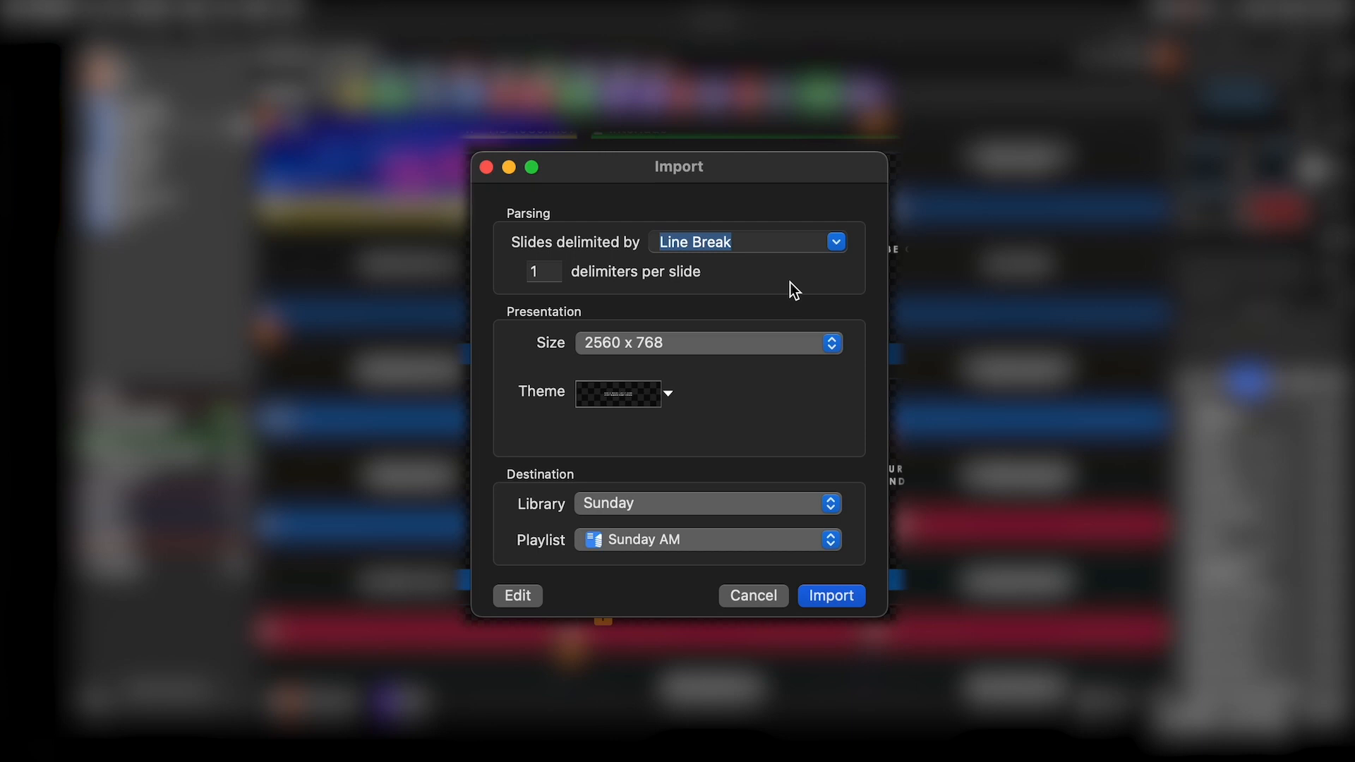
left_click(695, 338)
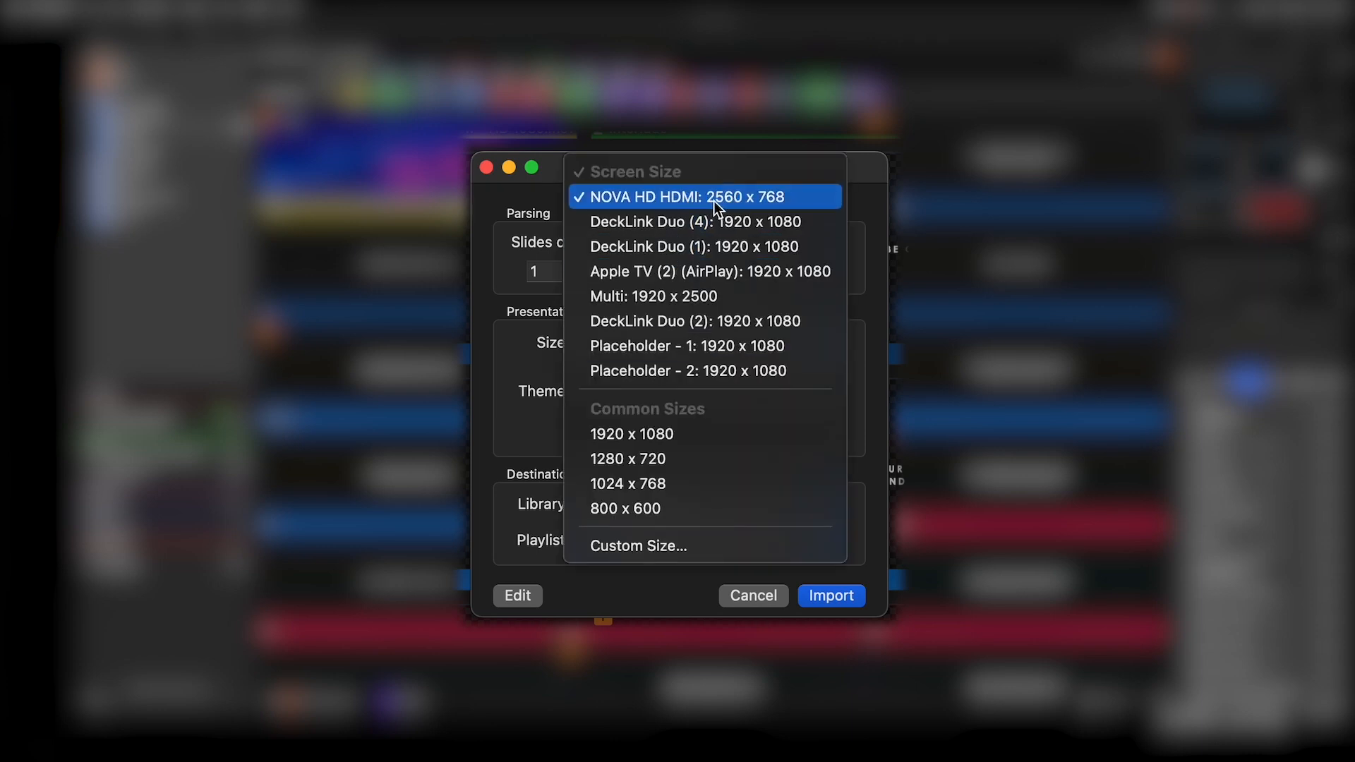
left_click(750, 196)
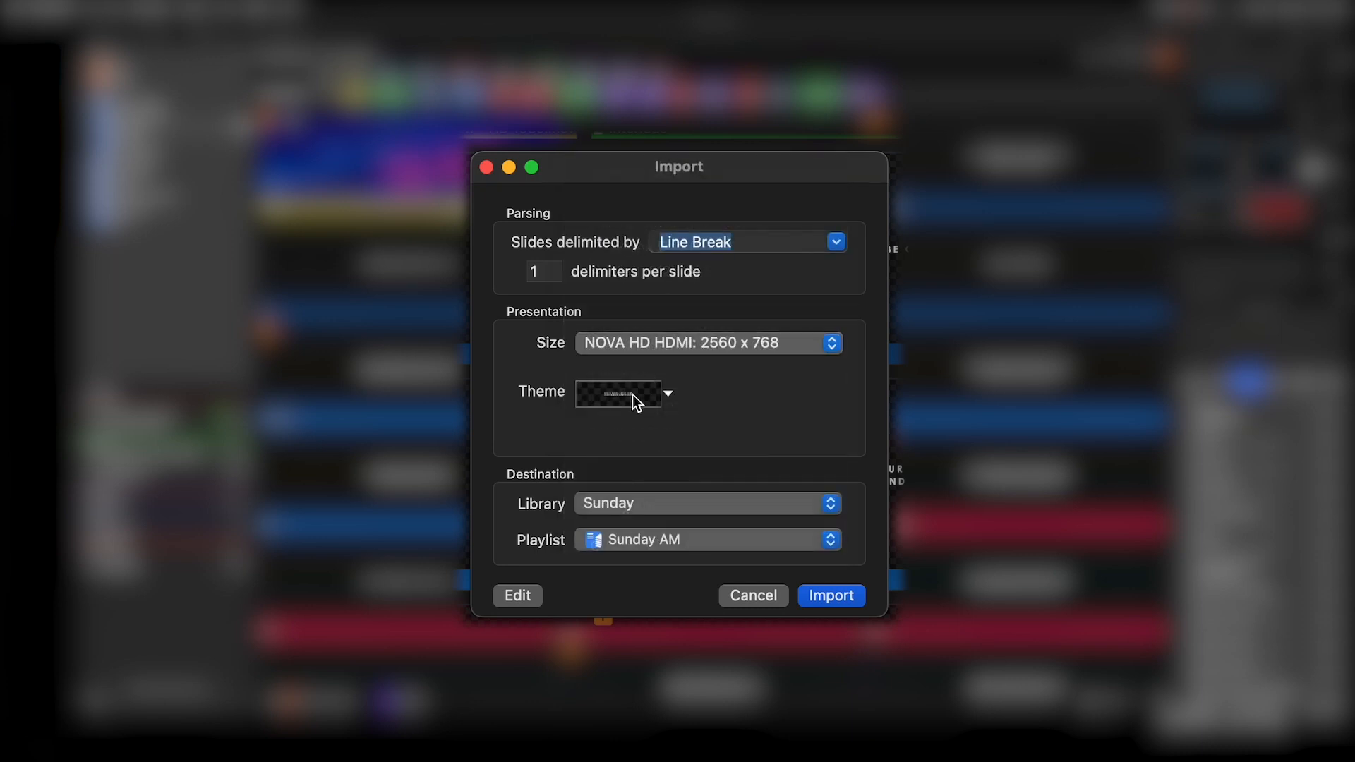
Try the common size 1920 x 1080 for the import, and return the size to NOVA HD HDMI: 2560 x 768.
left_click(680, 341)
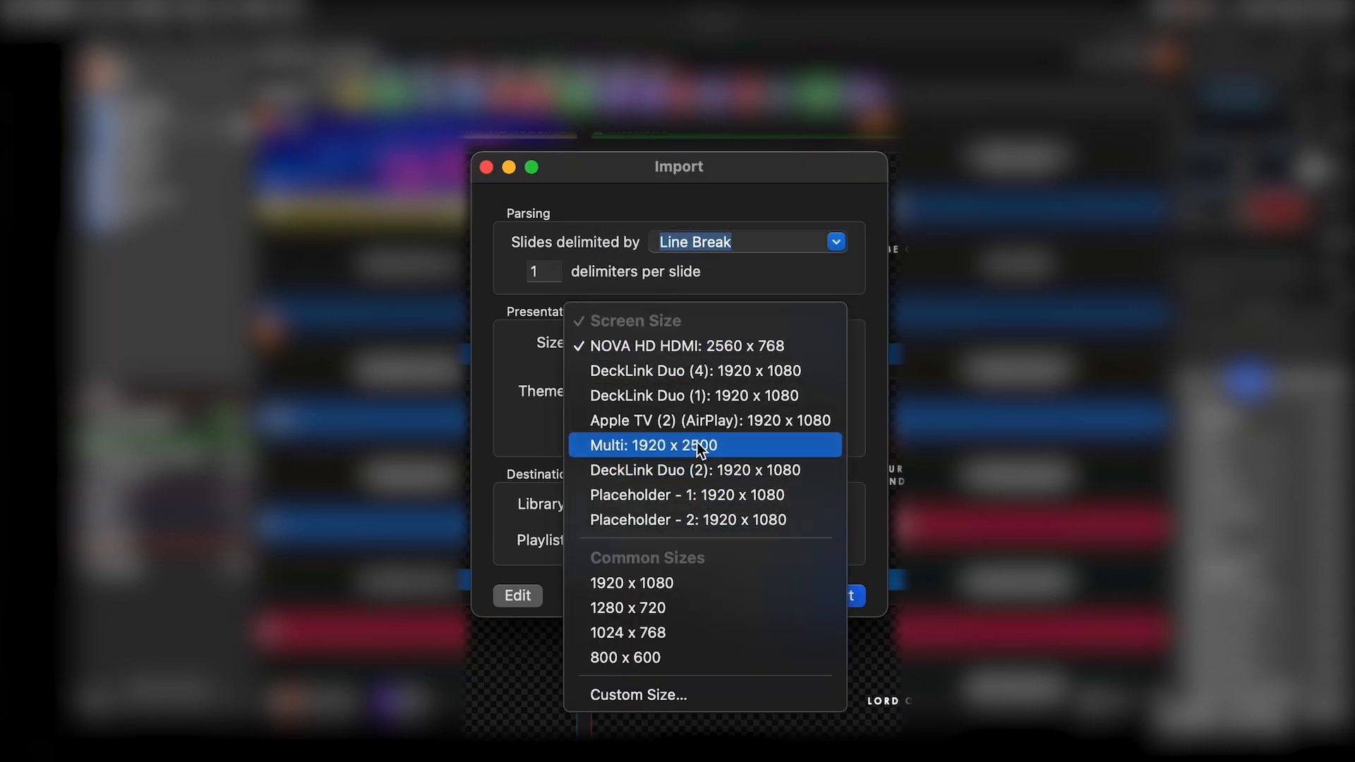
left_click(654, 584)
left_click(632, 345)
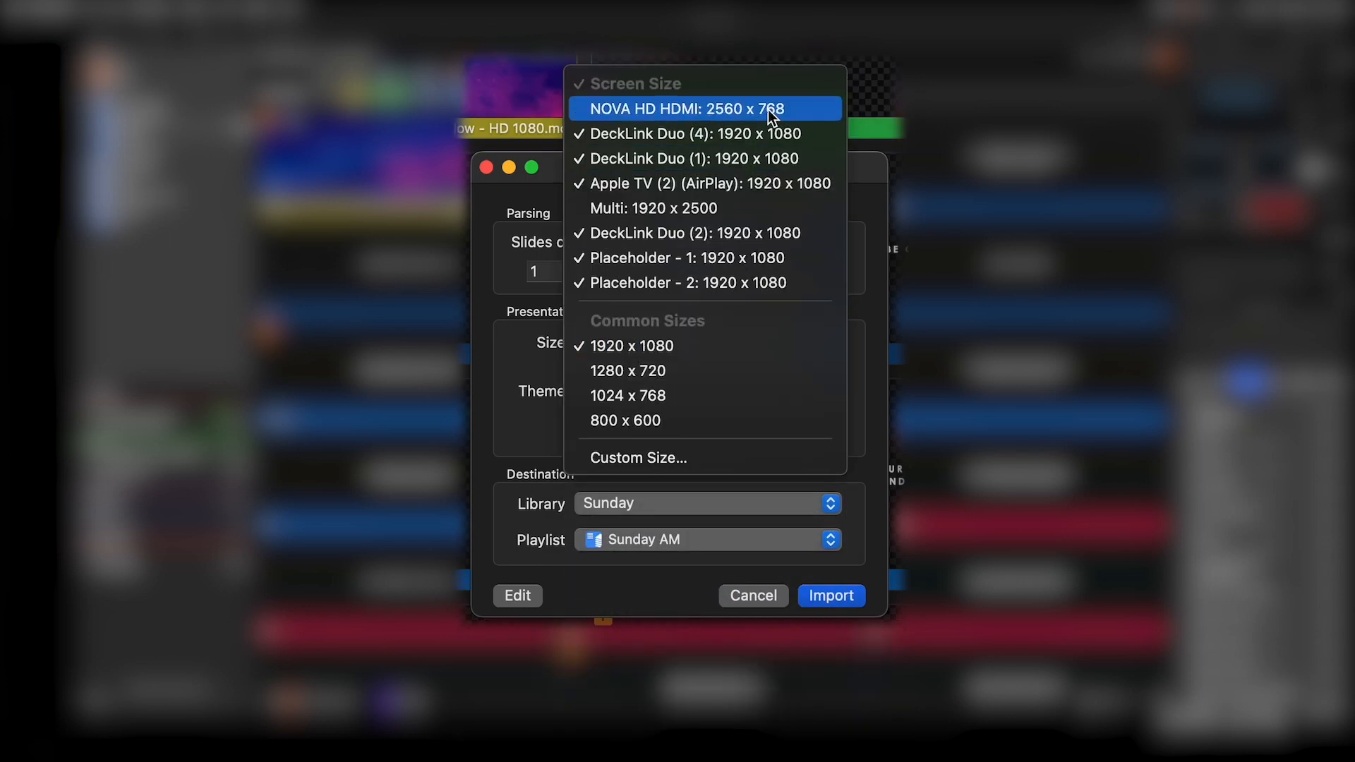
left_click(672, 116)
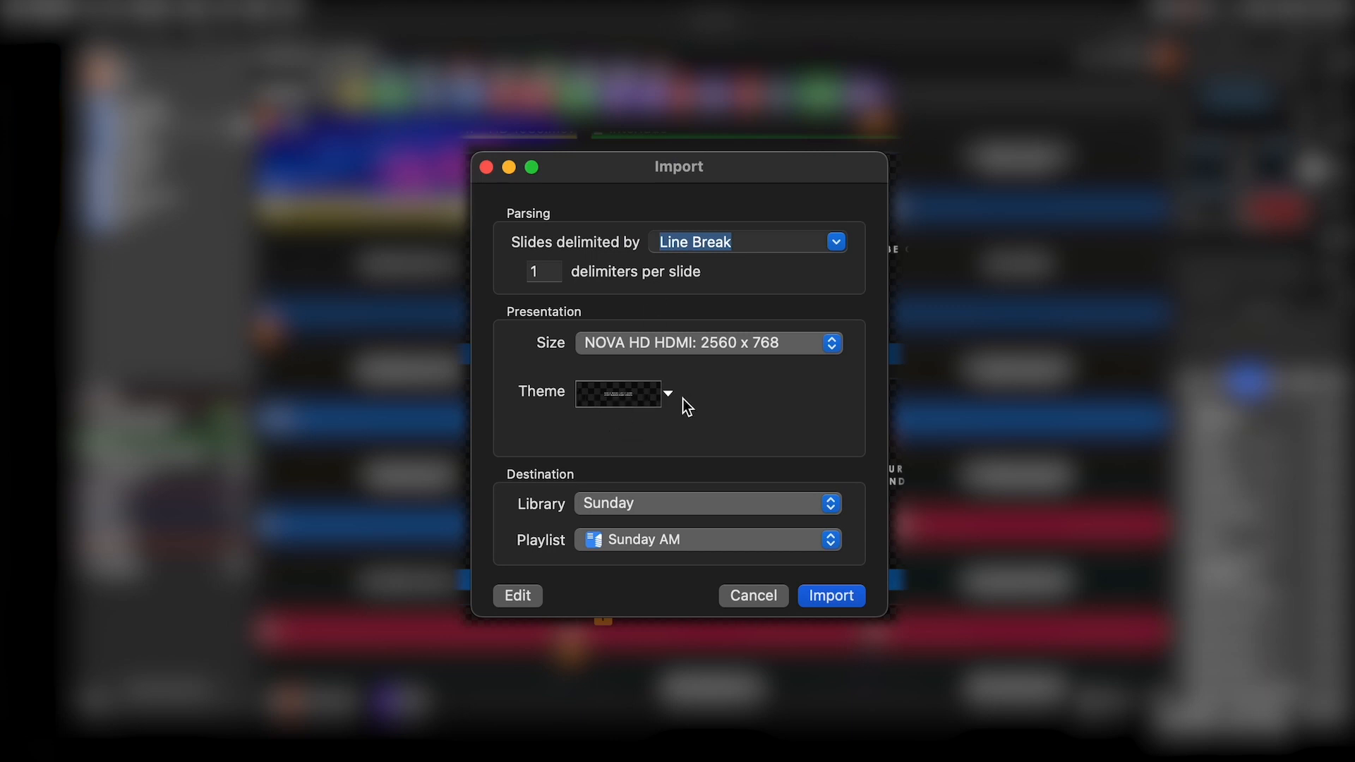
Browse the available themes and assign the worship shadow slide theme to the imported song.
left_click(630, 395)
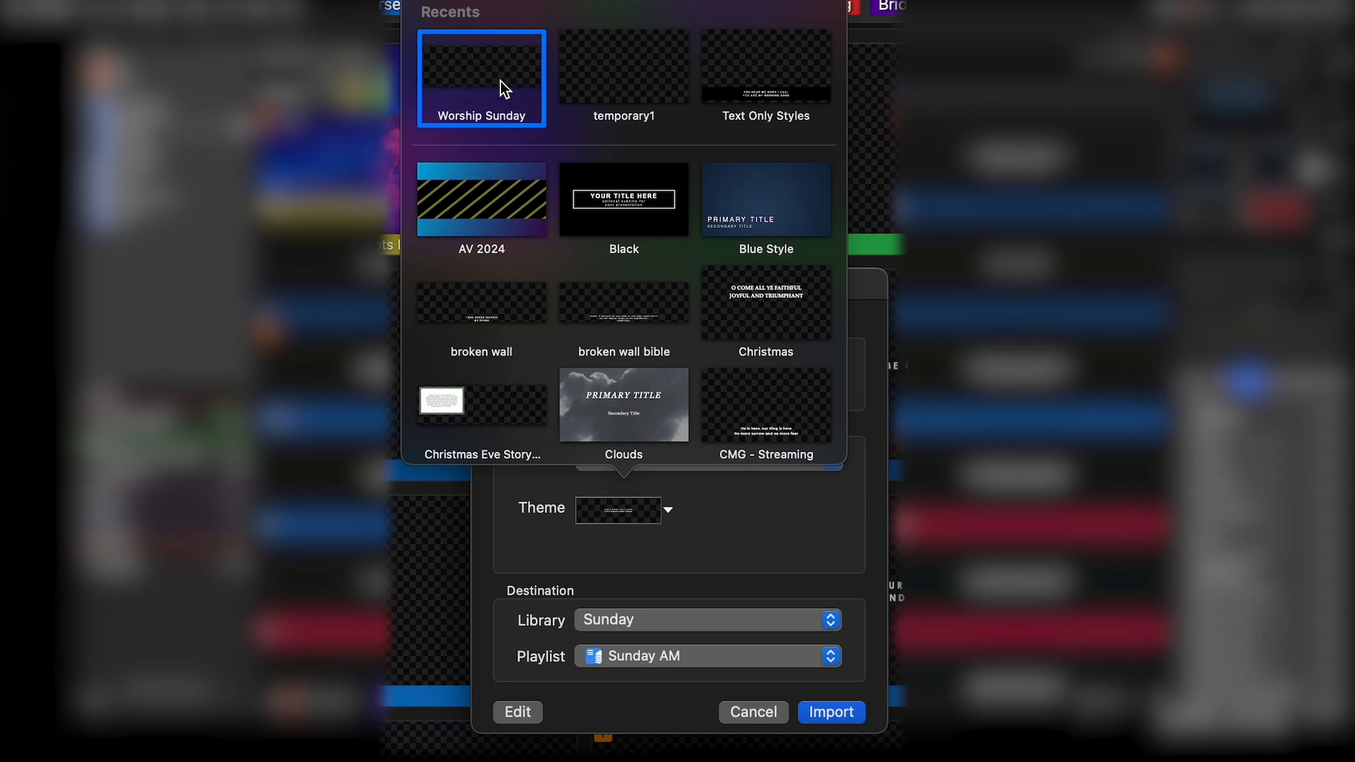
scroll(548, 244, "down", 5)
scroll(547, 244, "up", 5)
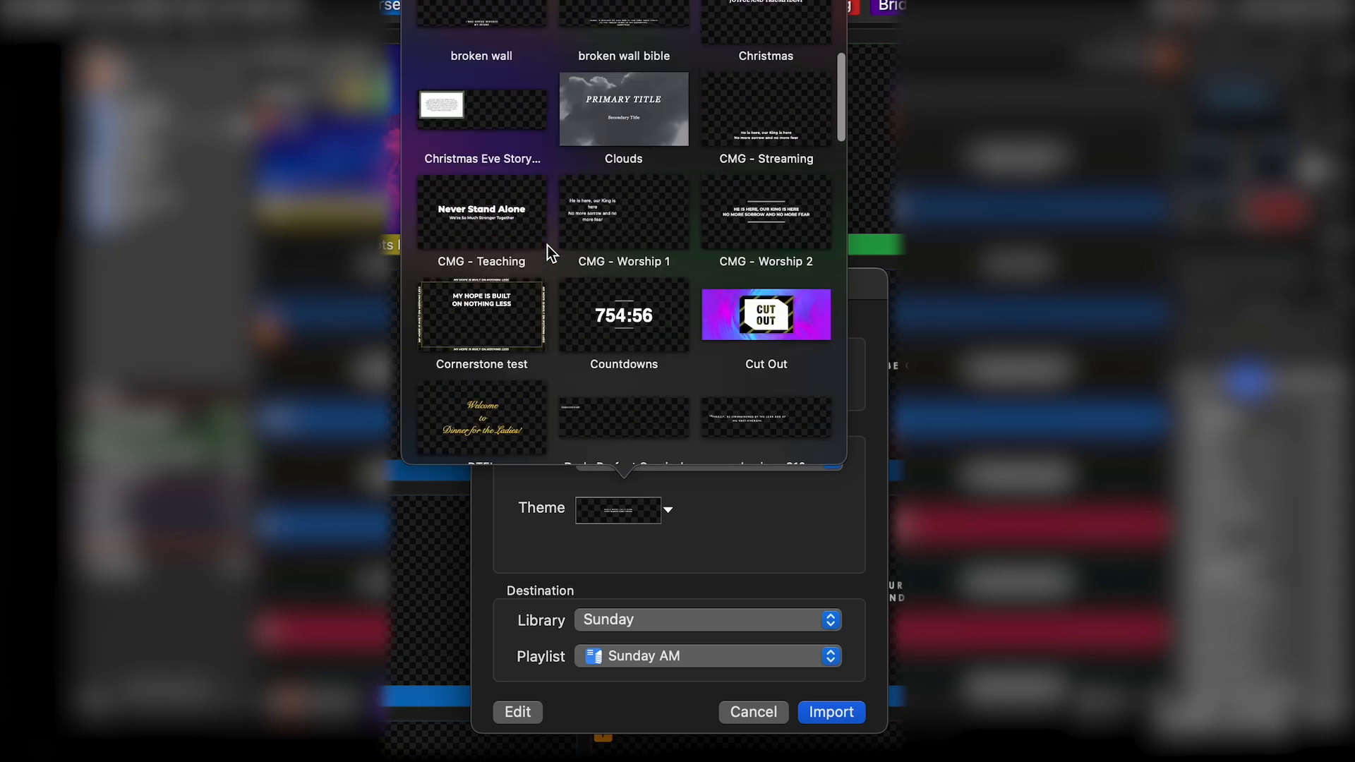
scroll(599, 159, "down", 15)
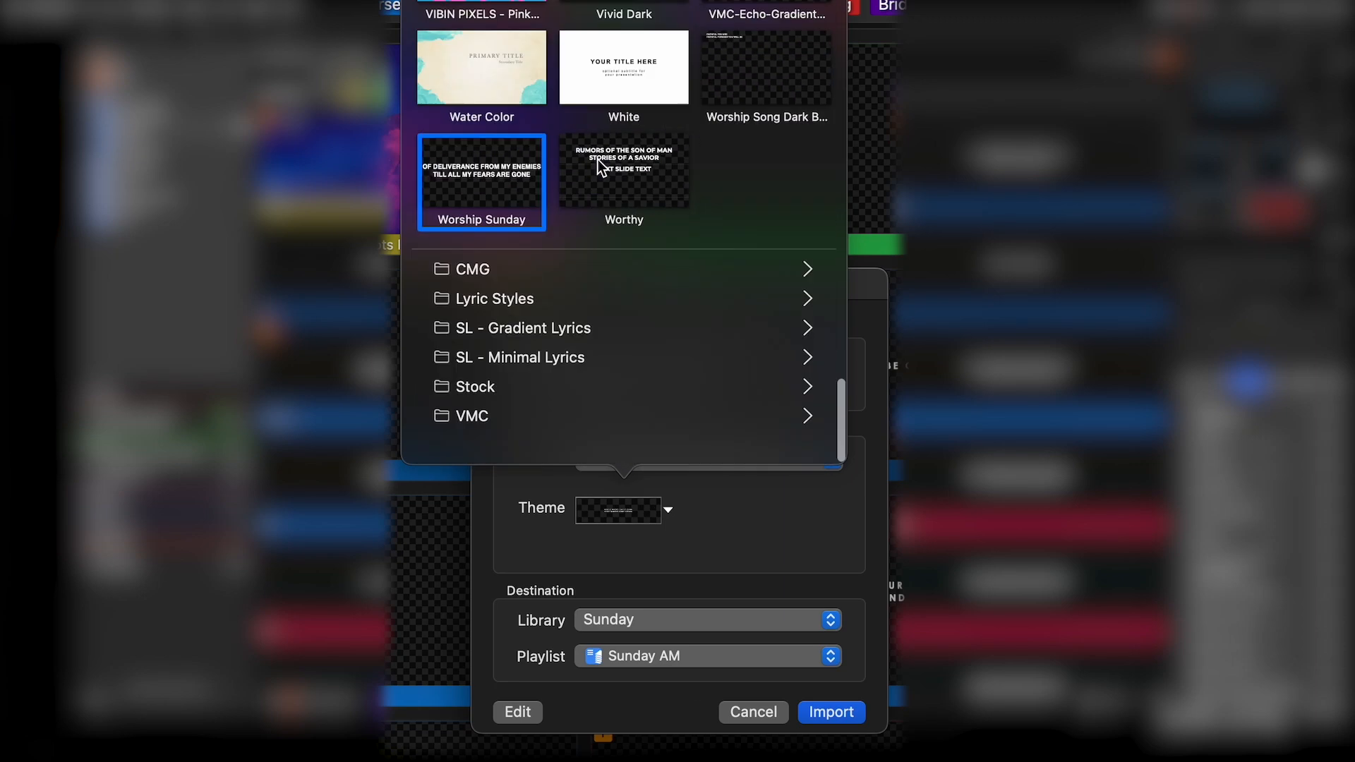
scroll(599, 160, "up", 3)
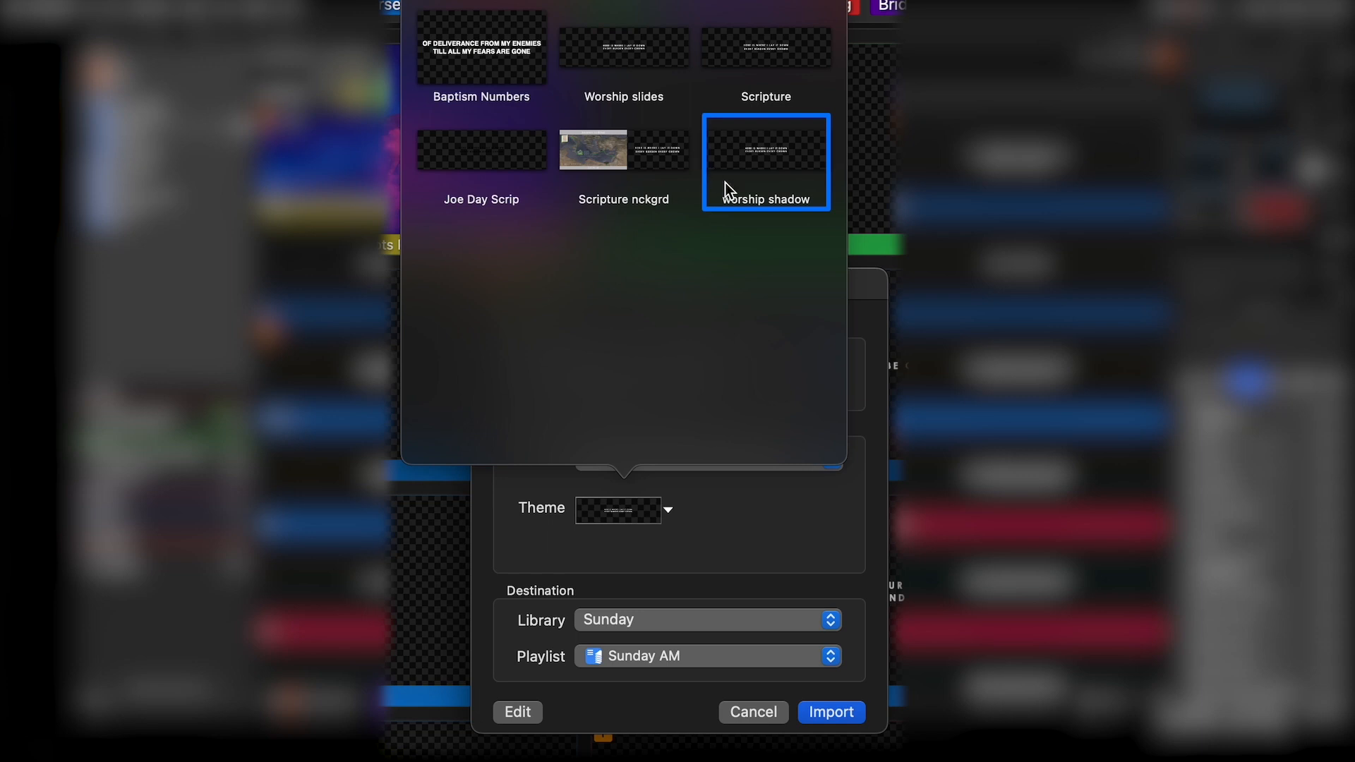
left_click(793, 151)
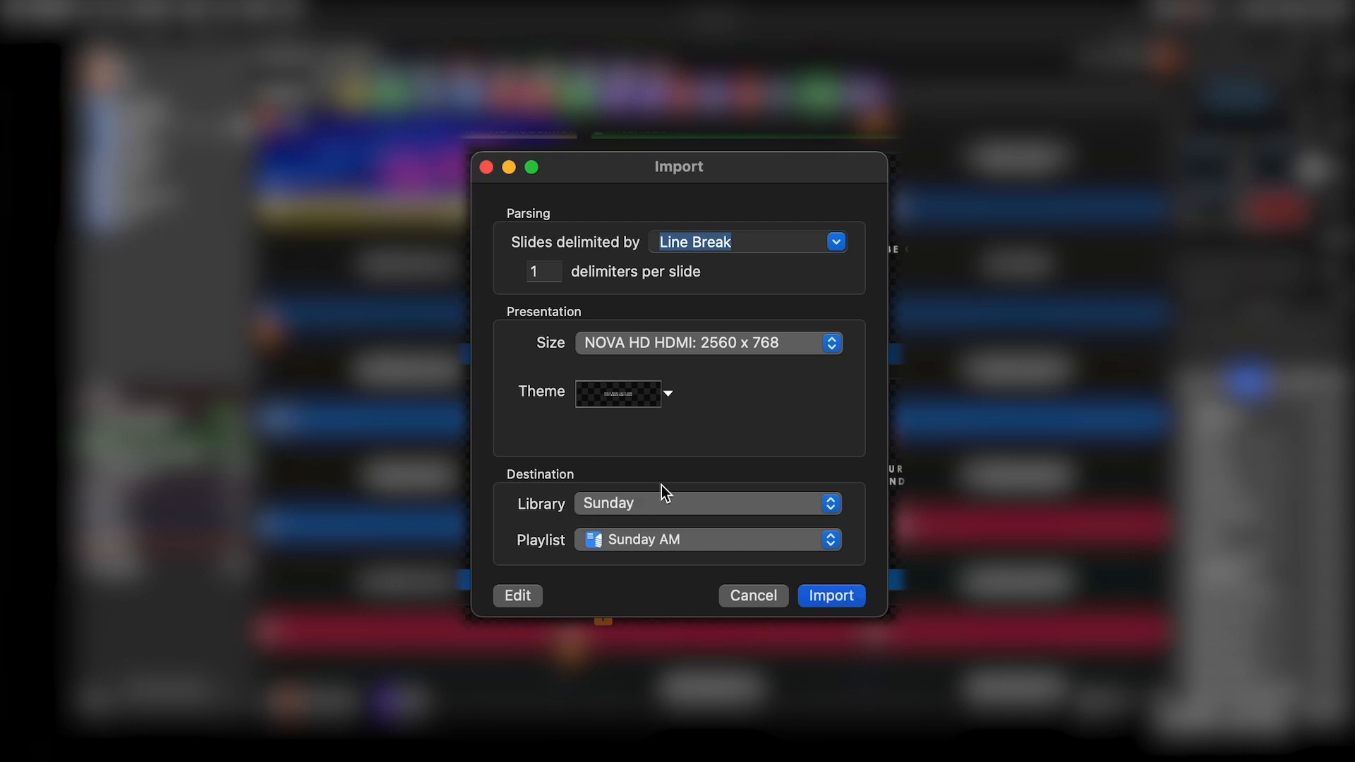
Choose Sunday AM as the destination playlist and run the import of Jesus Christ Is Messiah And King.
left_click(614, 549)
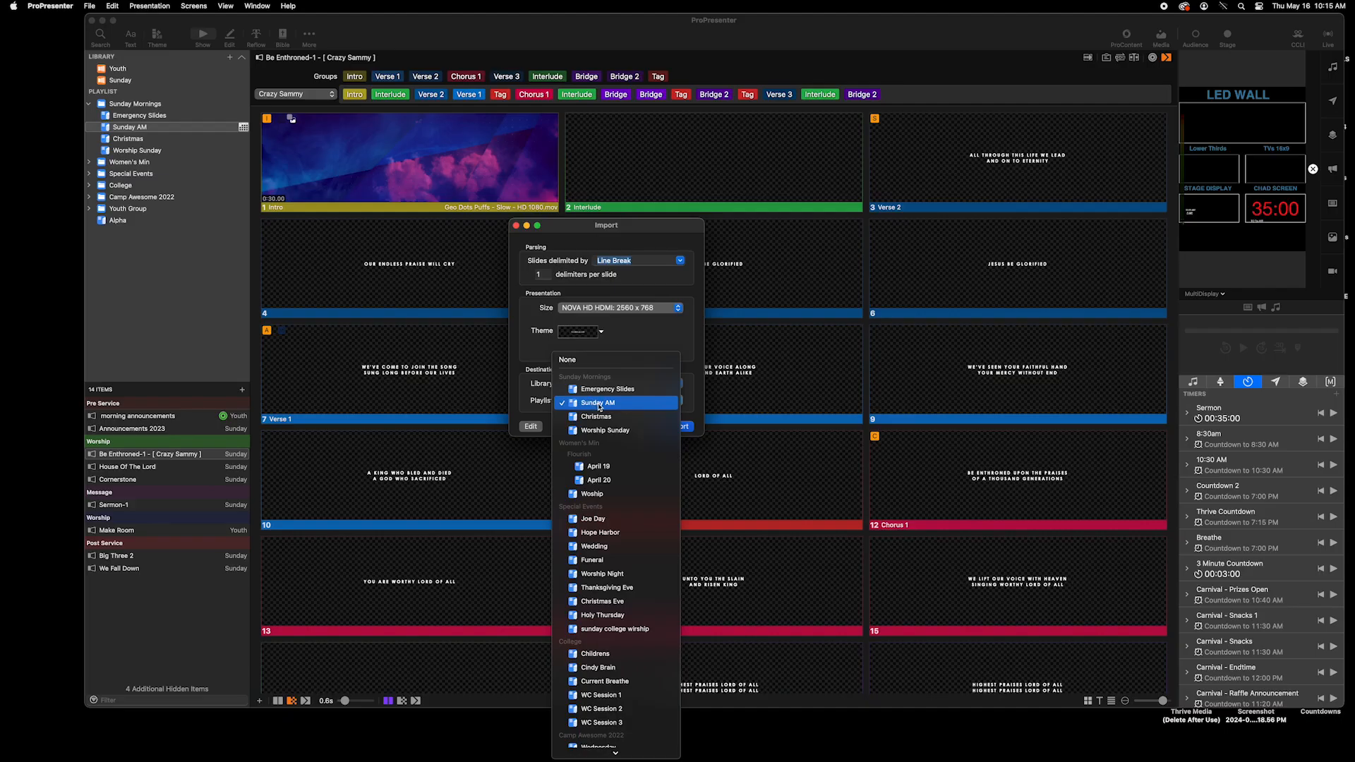
left_click(599, 404)
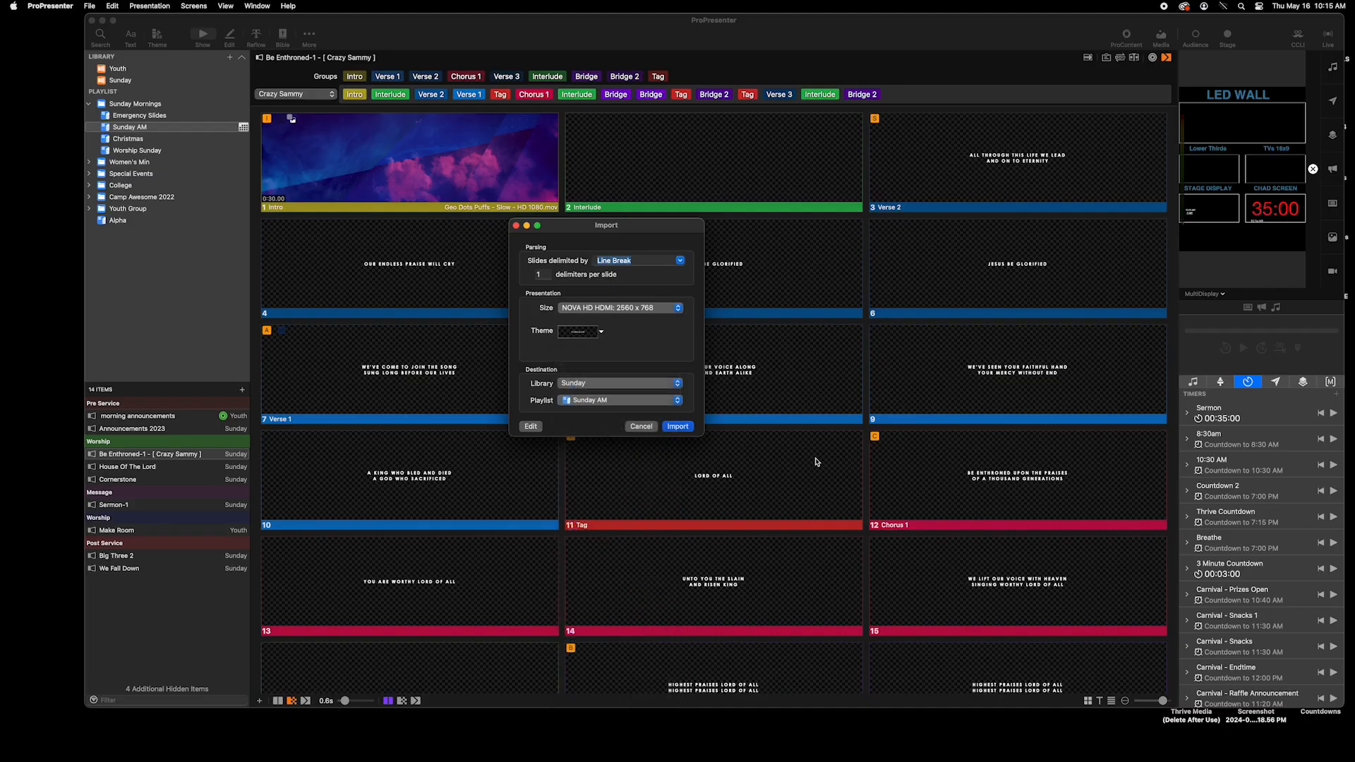
left_click(599, 401)
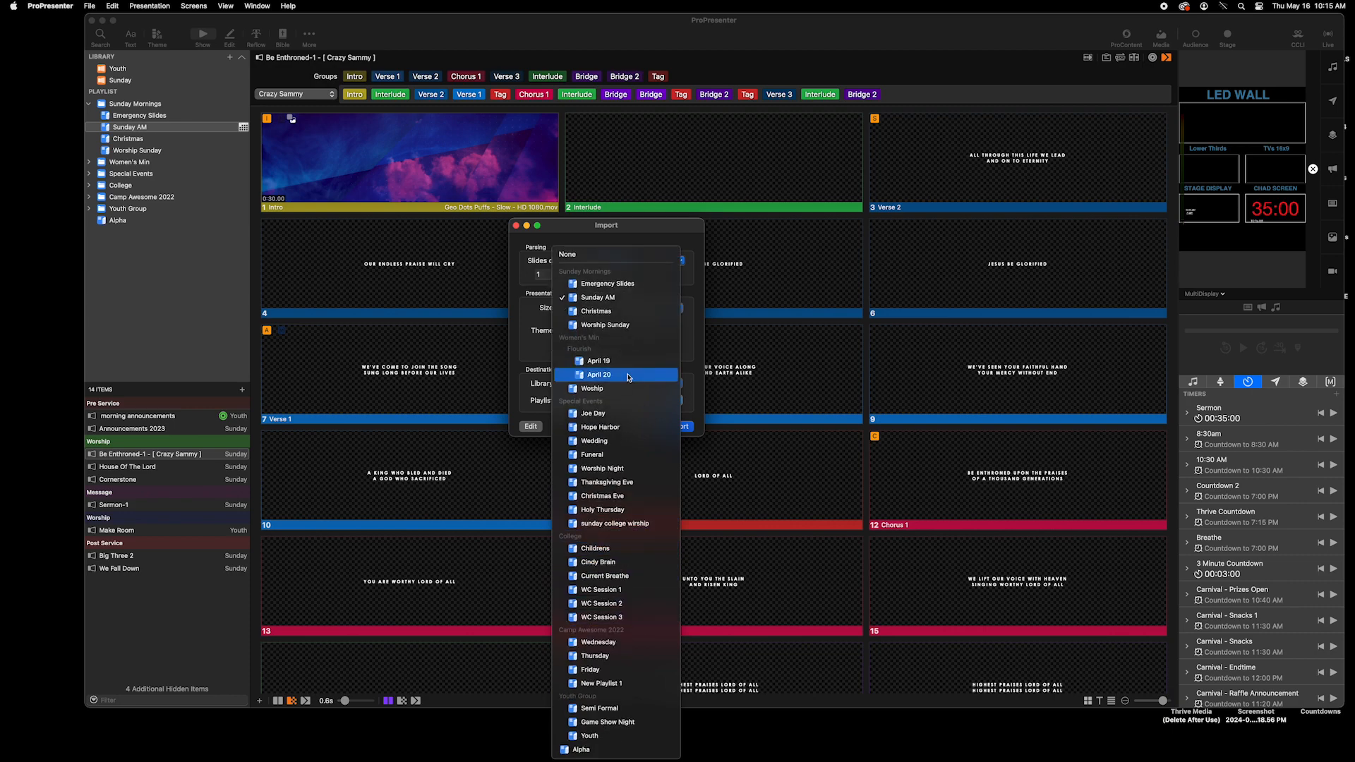
left_click(596, 297)
left_click(678, 427)
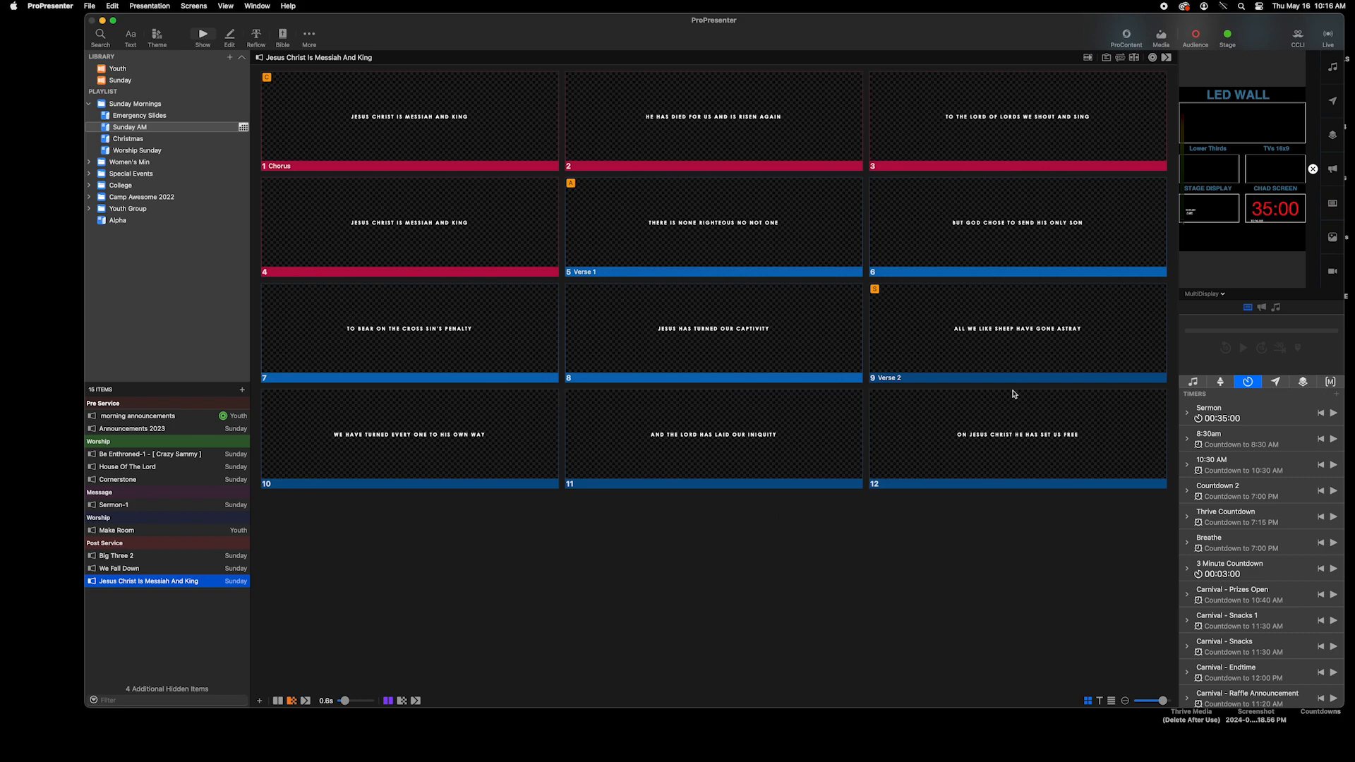
Add a blank worship shadow slide from the Worship Sunday theme at the end of the song and duplicate it.
left_click(950, 506)
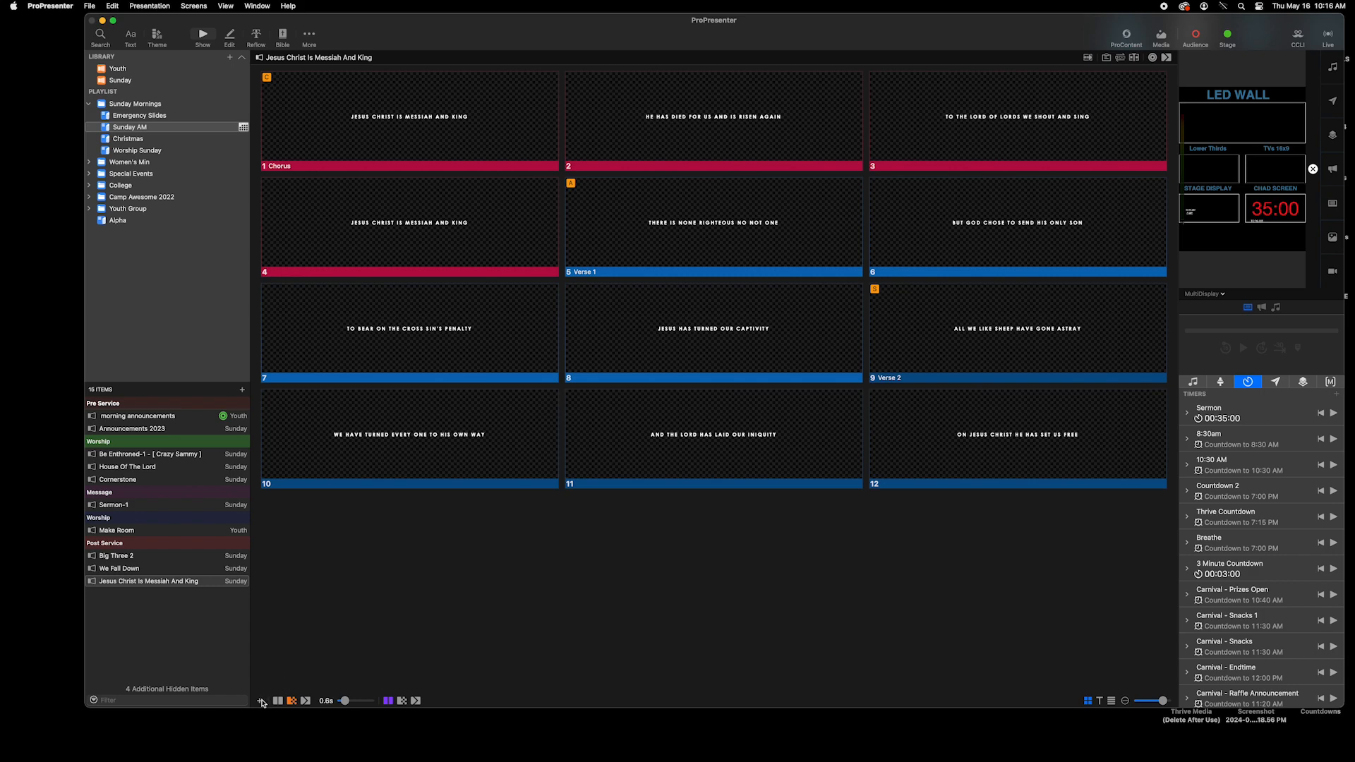
left_click(261, 701)
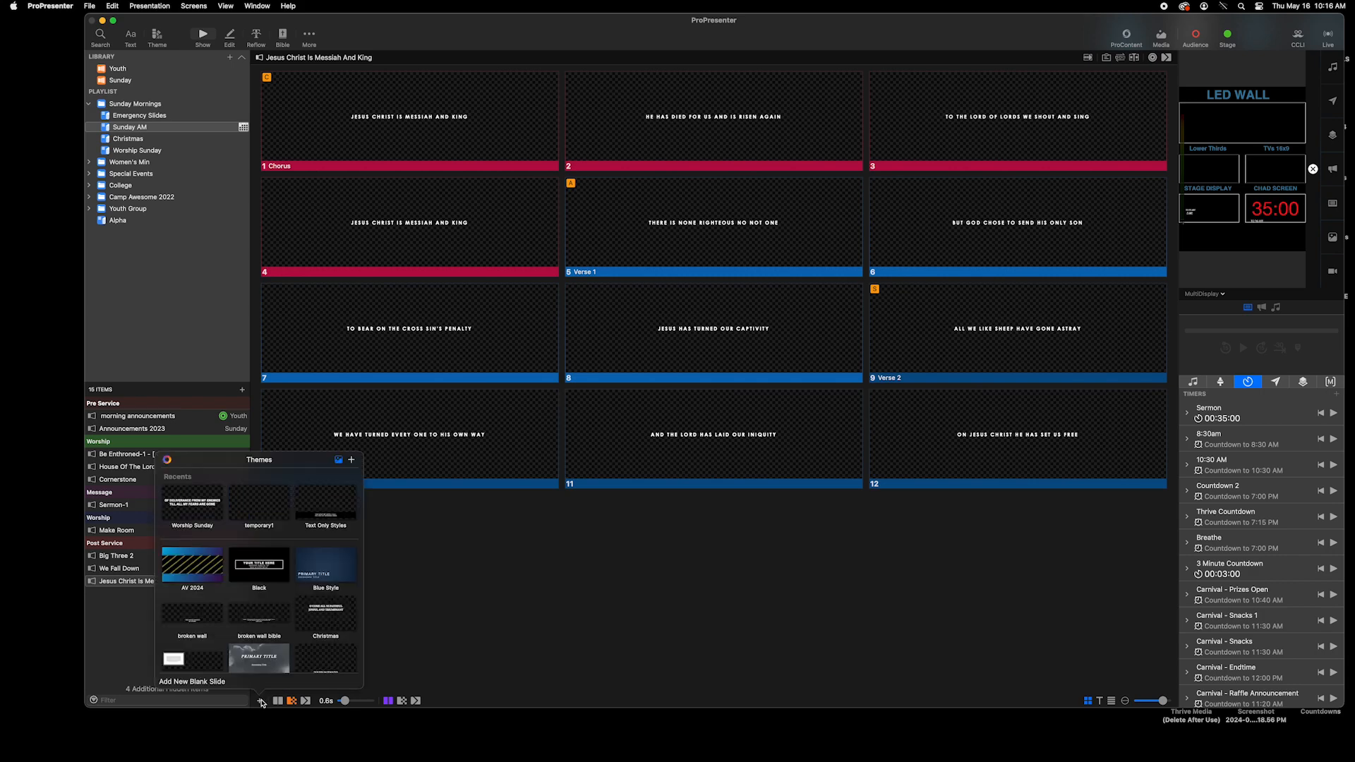
left_click(190, 505)
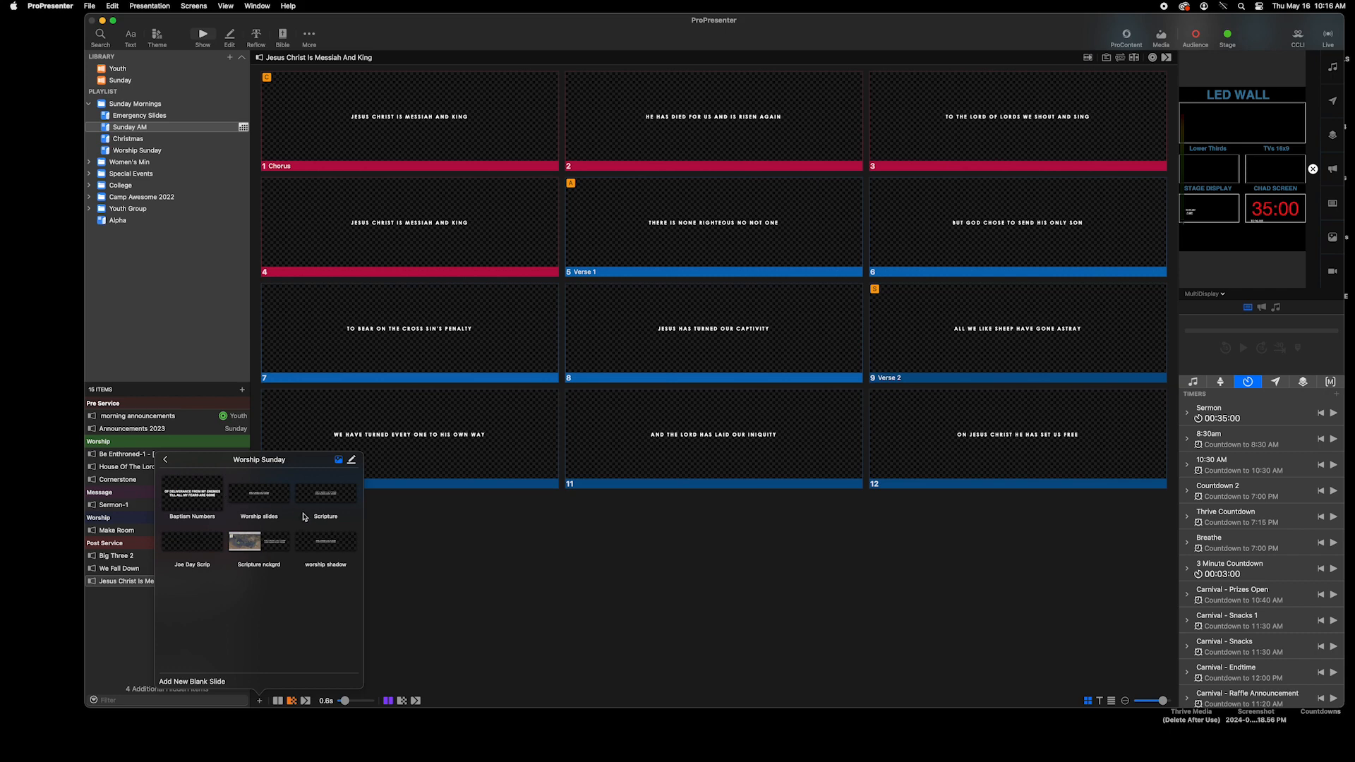
left_click(326, 541)
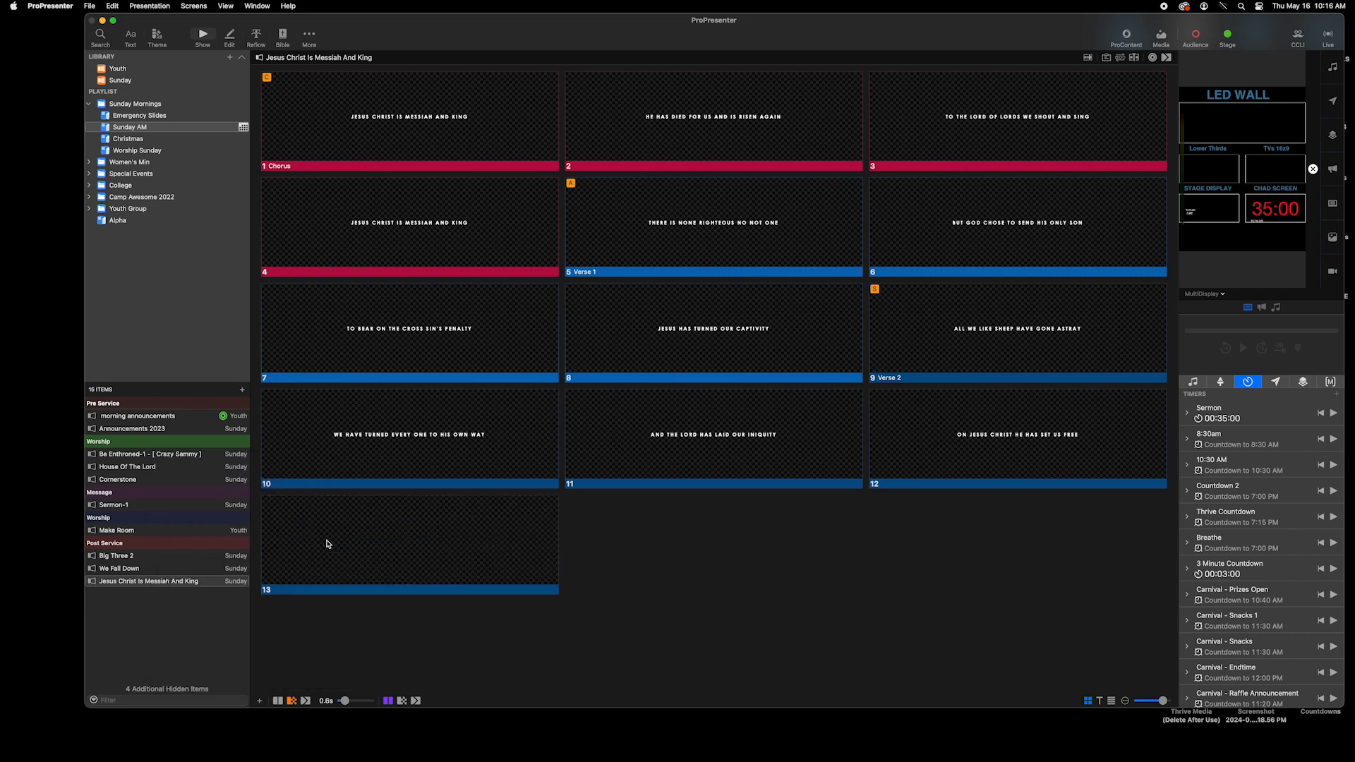
right_click(354, 563)
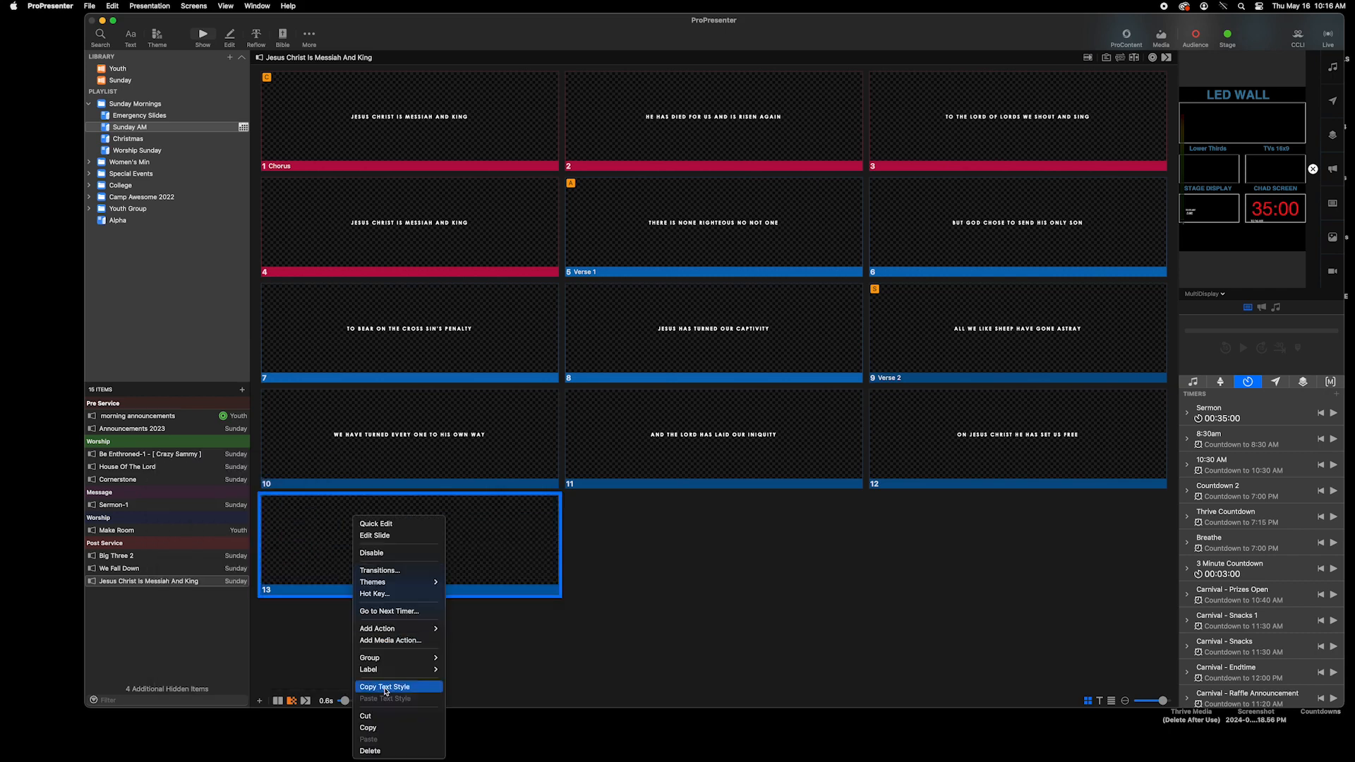
left_click(372, 727)
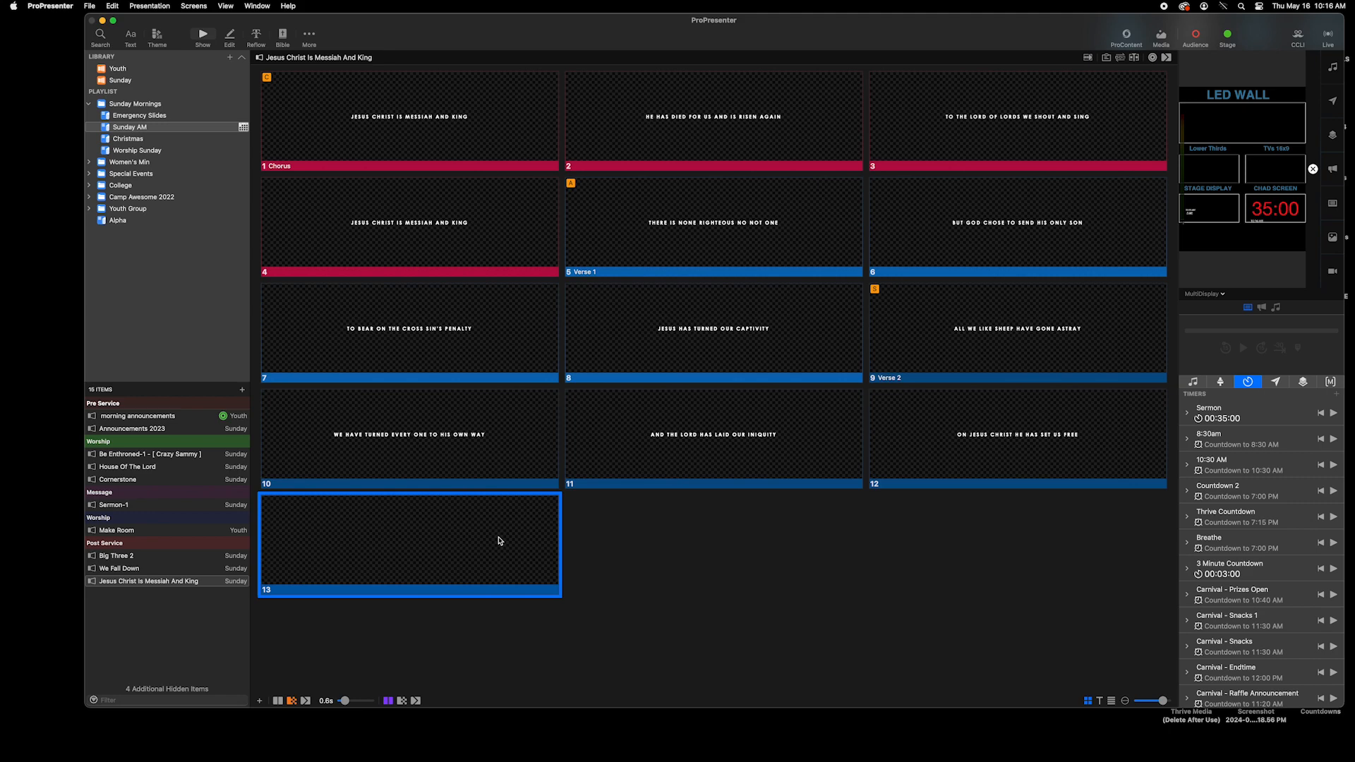
key("super+v")
left_click(607, 539)
Assign the first blank slide to the Intro group and the second blank slide to the Interlude group.
left_click(440, 536)
right_click(441, 537)
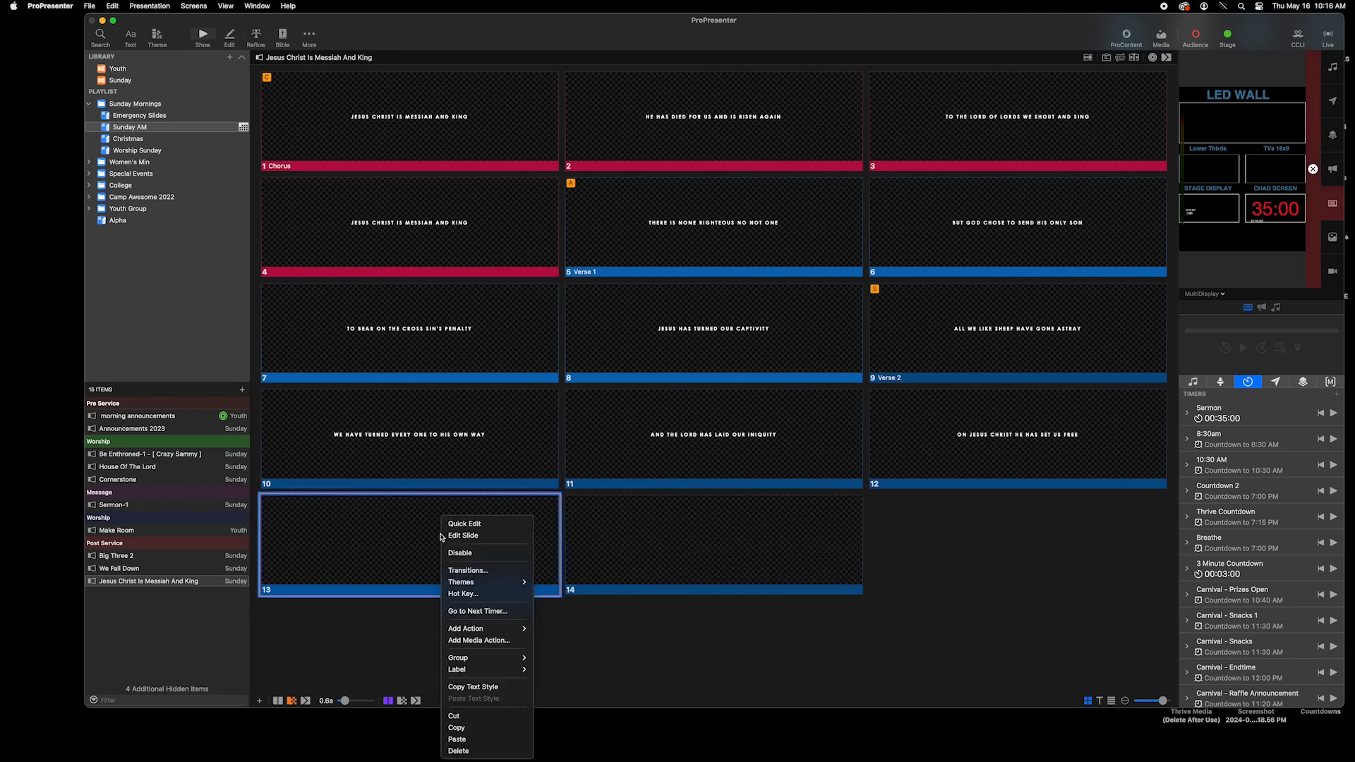
mouse_move(508, 657)
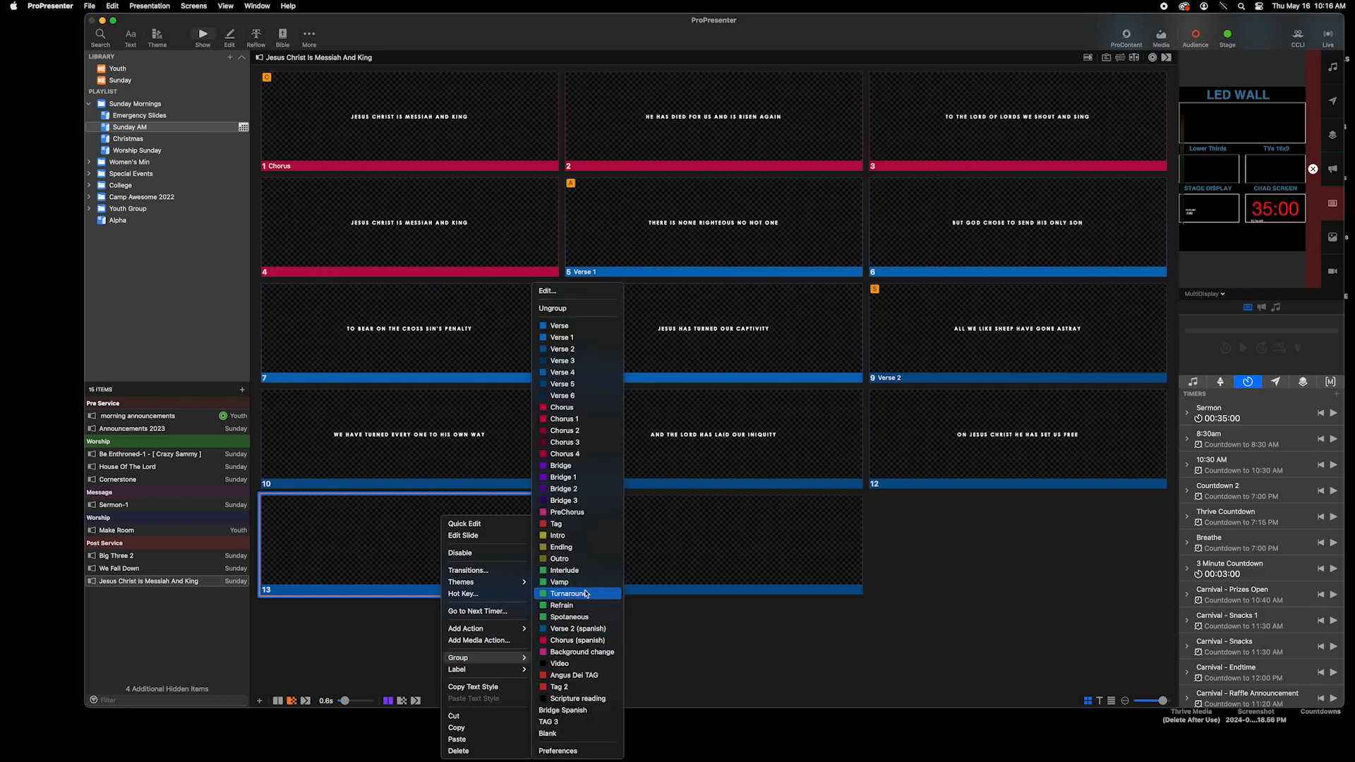
left_click(579, 536)
left_click(657, 542)
right_click(654, 541)
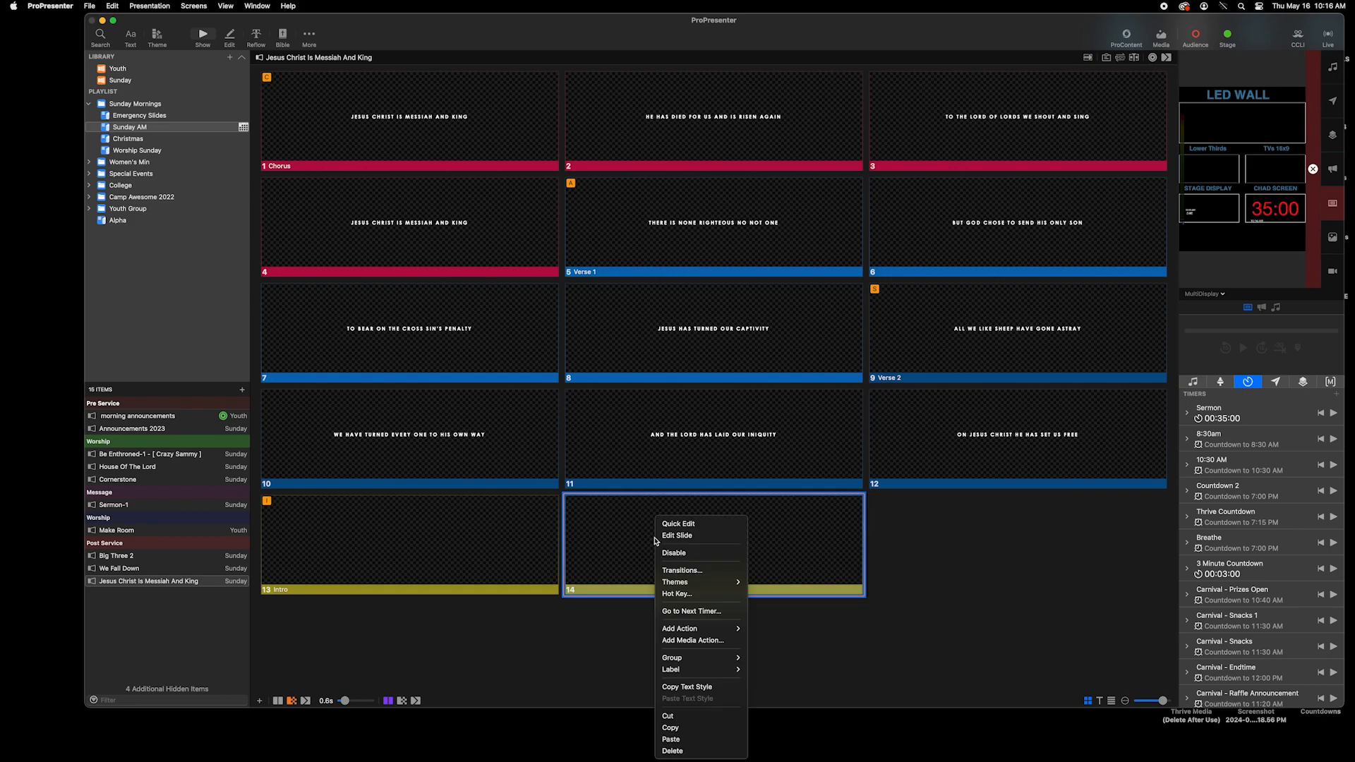
mouse_move(709, 660)
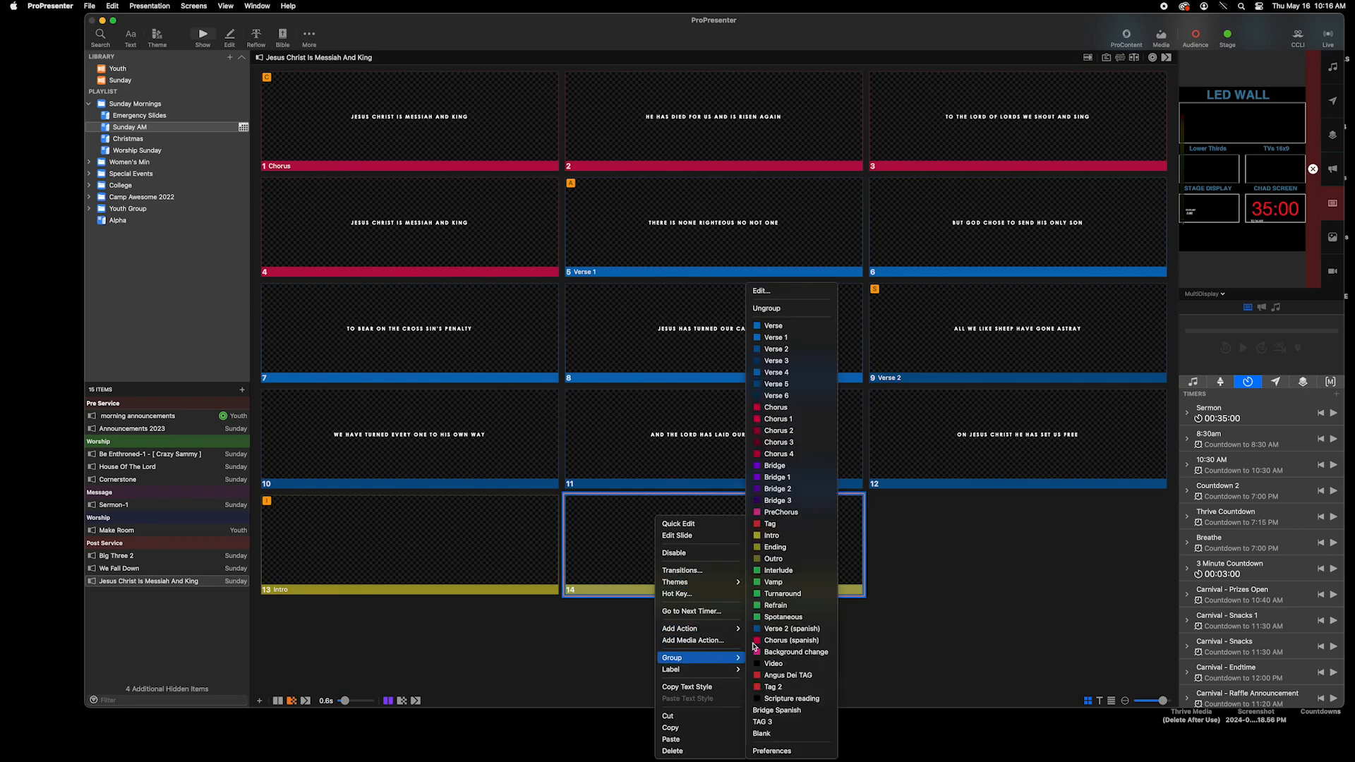
left_click(790, 571)
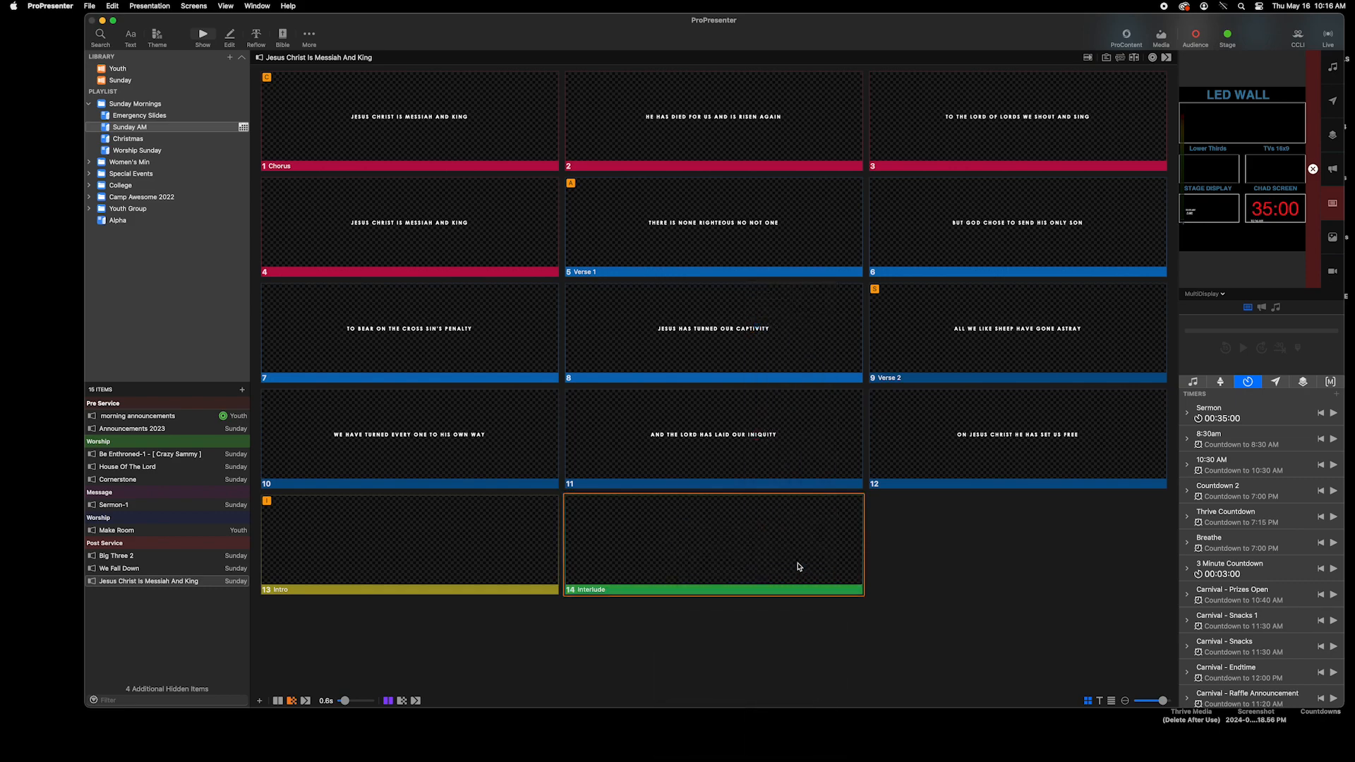
Move the Intro slide to the start of the song and create a new arrangement named Tutuorial.
left_click(1121, 59)
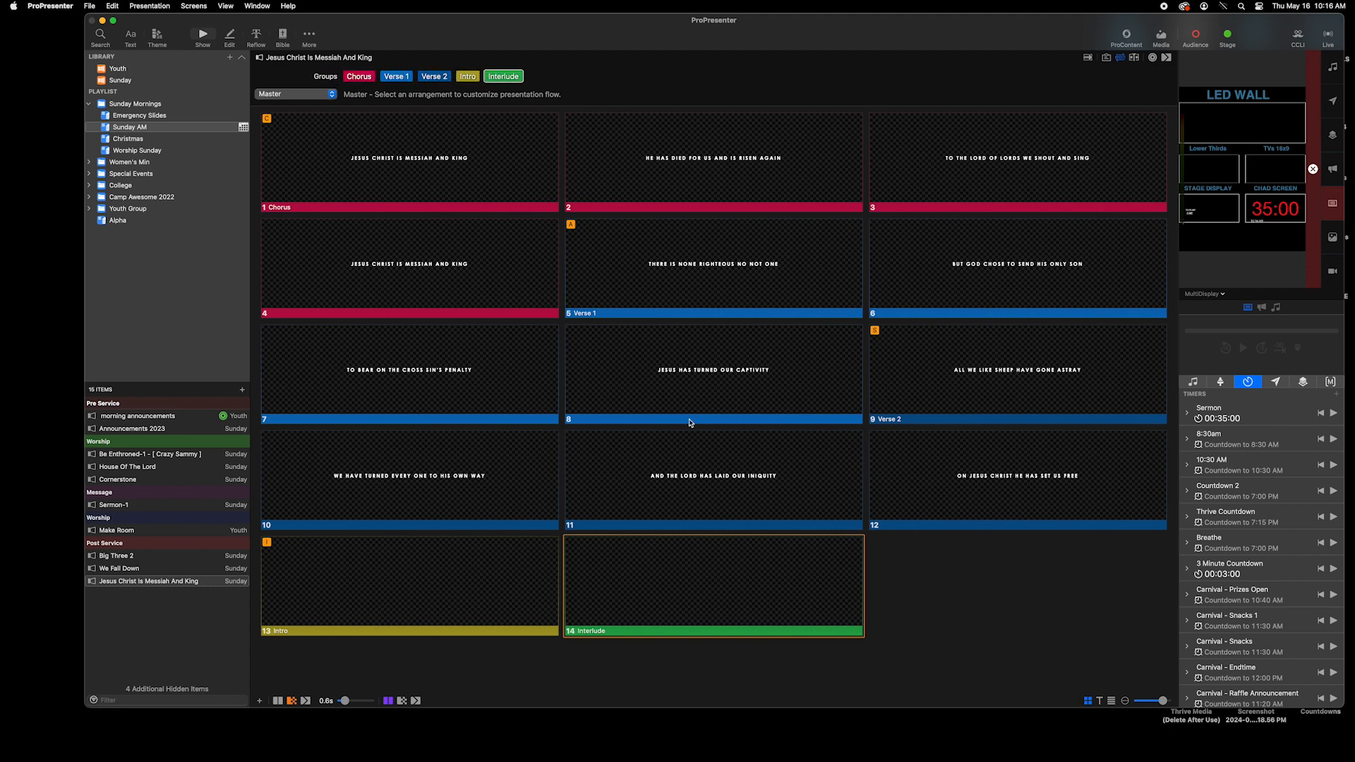
mouse_move(379, 611)
left_mouse_down()
mouse_move(310, 88)
mouse_move(271, 186)
left_mouse_up()
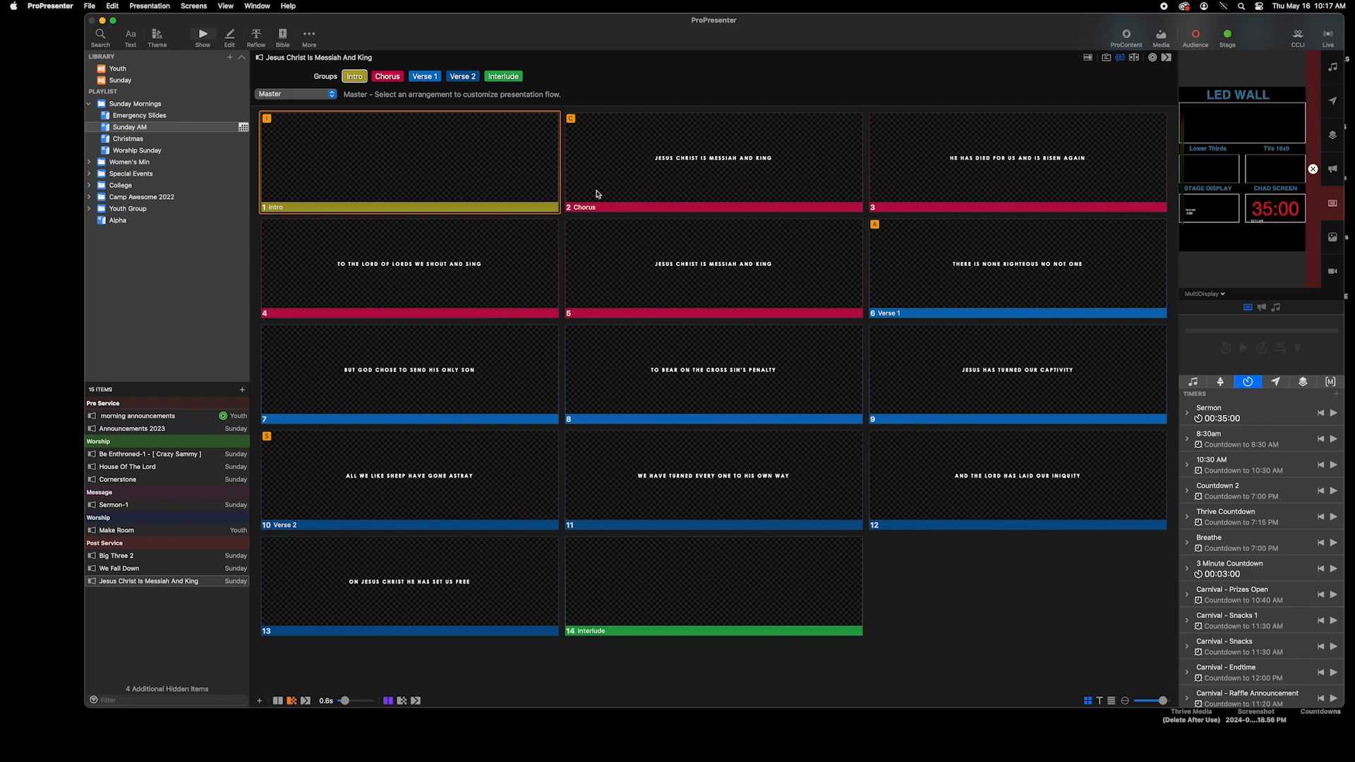
left_click(289, 95)
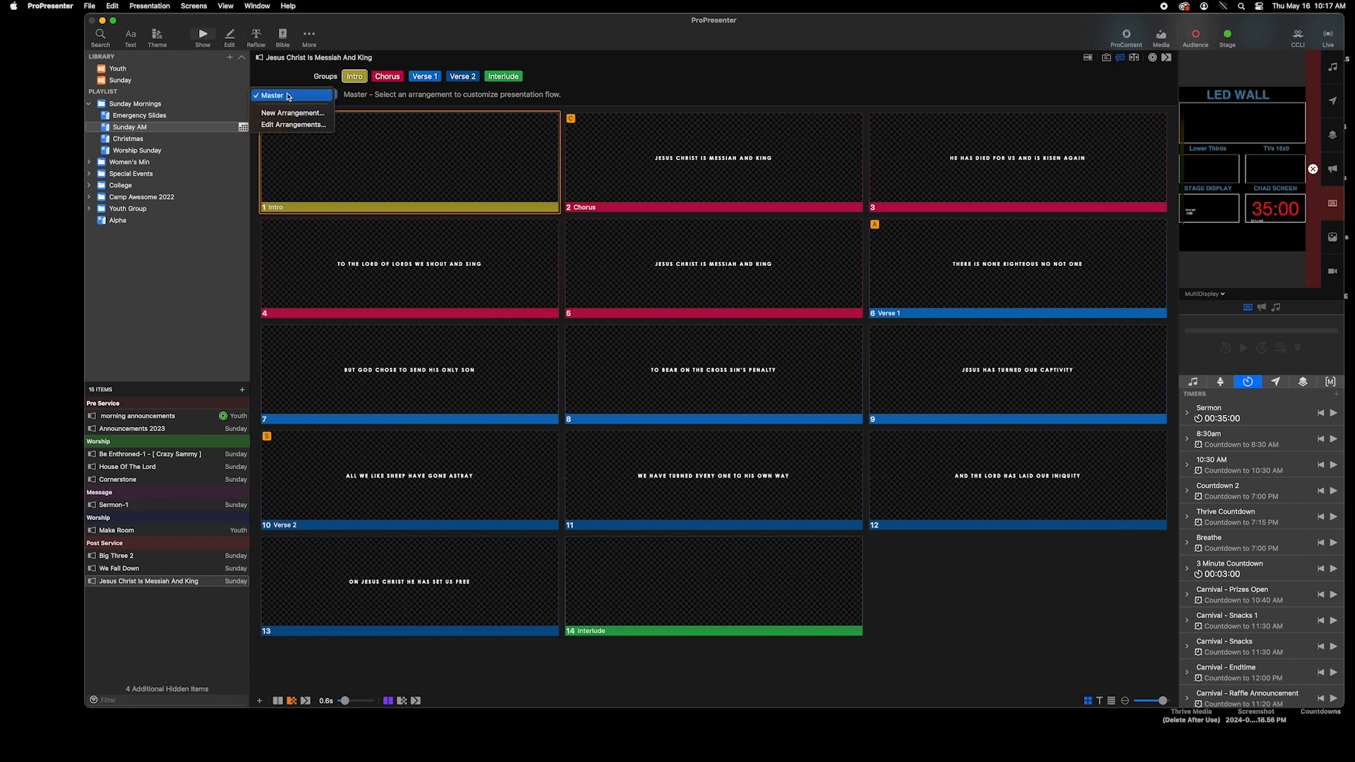
left_click(288, 118)
type("Tutuorial")
key("Return")
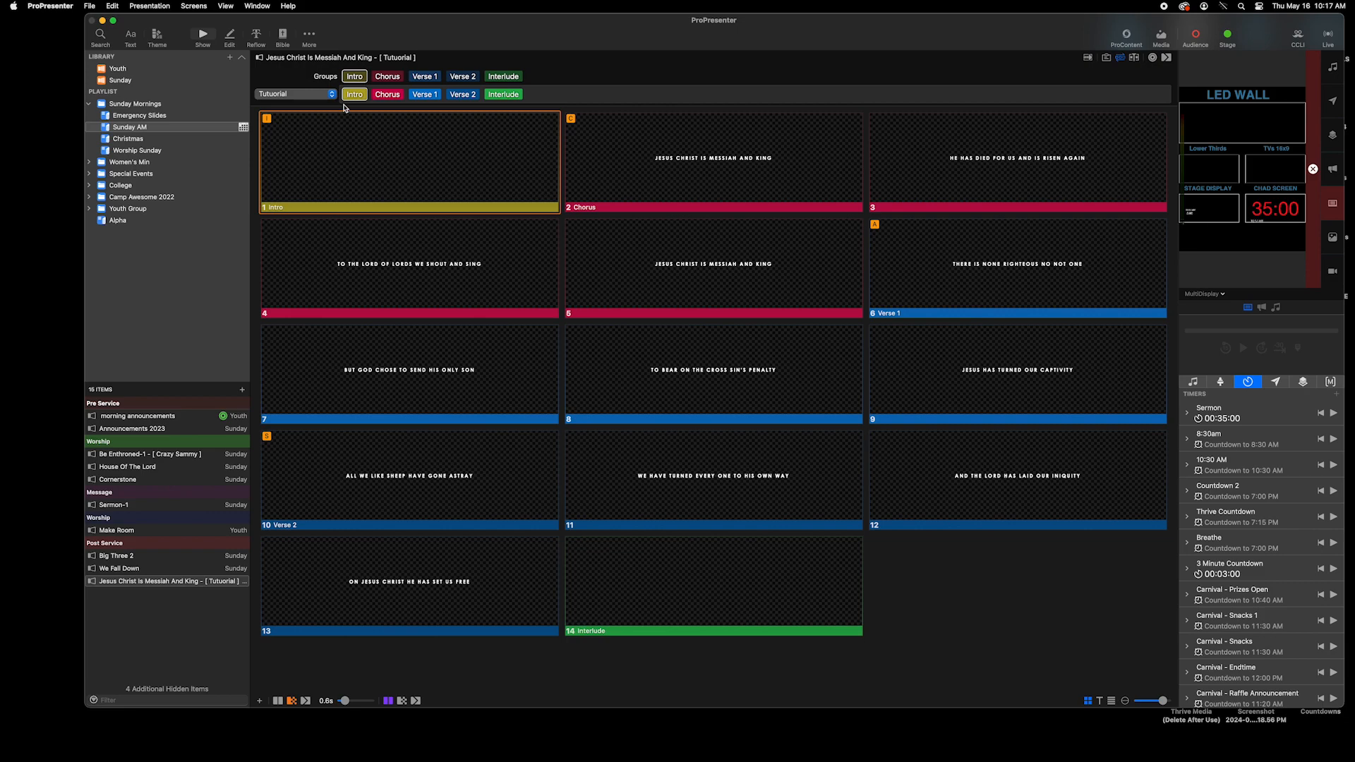
Reorder the Tutuorial arrangement to Intro, Interlude, Verse 1, Chorus, Verse 2.
mouse_move(523, 98)
left_click_drag(507, 97, 378, 94)
mouse_move(484, 97)
left_click_drag(467, 96, 423, 95)
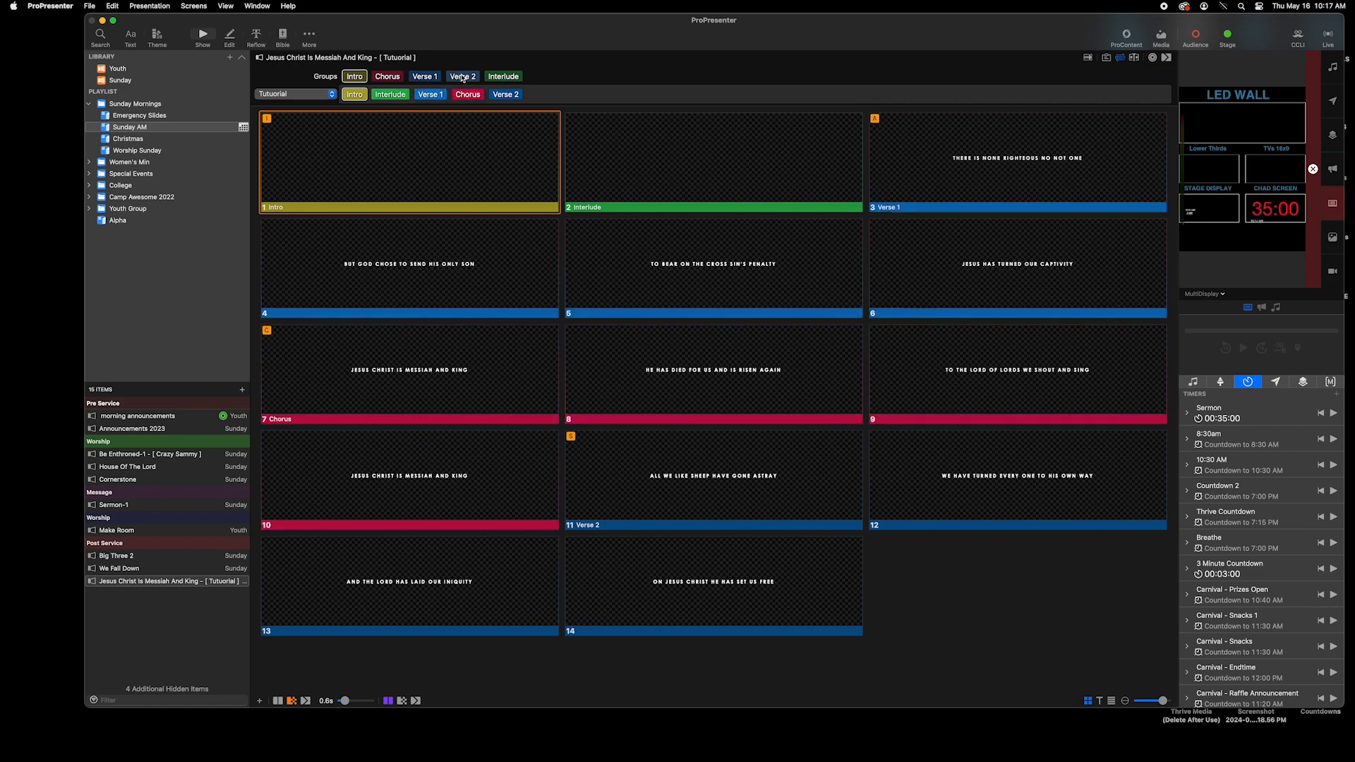
Extend the arrangement after Verse 2 with Interlude, Chorus, Verse 1, Chorus and a closing Interlude.
left_click_drag(388, 76, 544, 96)
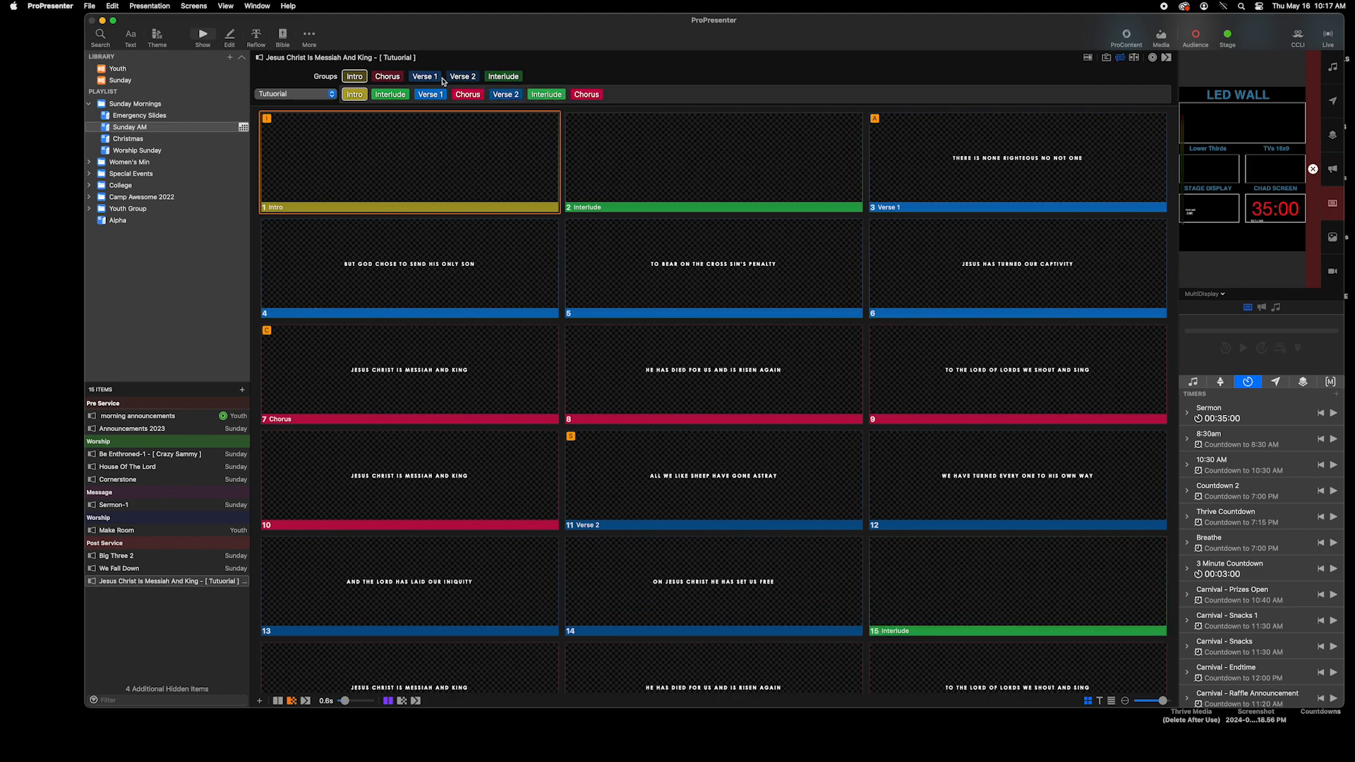
left_click_drag(439, 81, 630, 96)
left_click_drag(388, 76, 660, 98)
left_click_drag(503, 76, 705, 96)
scroll(714, 175, "down", 10)
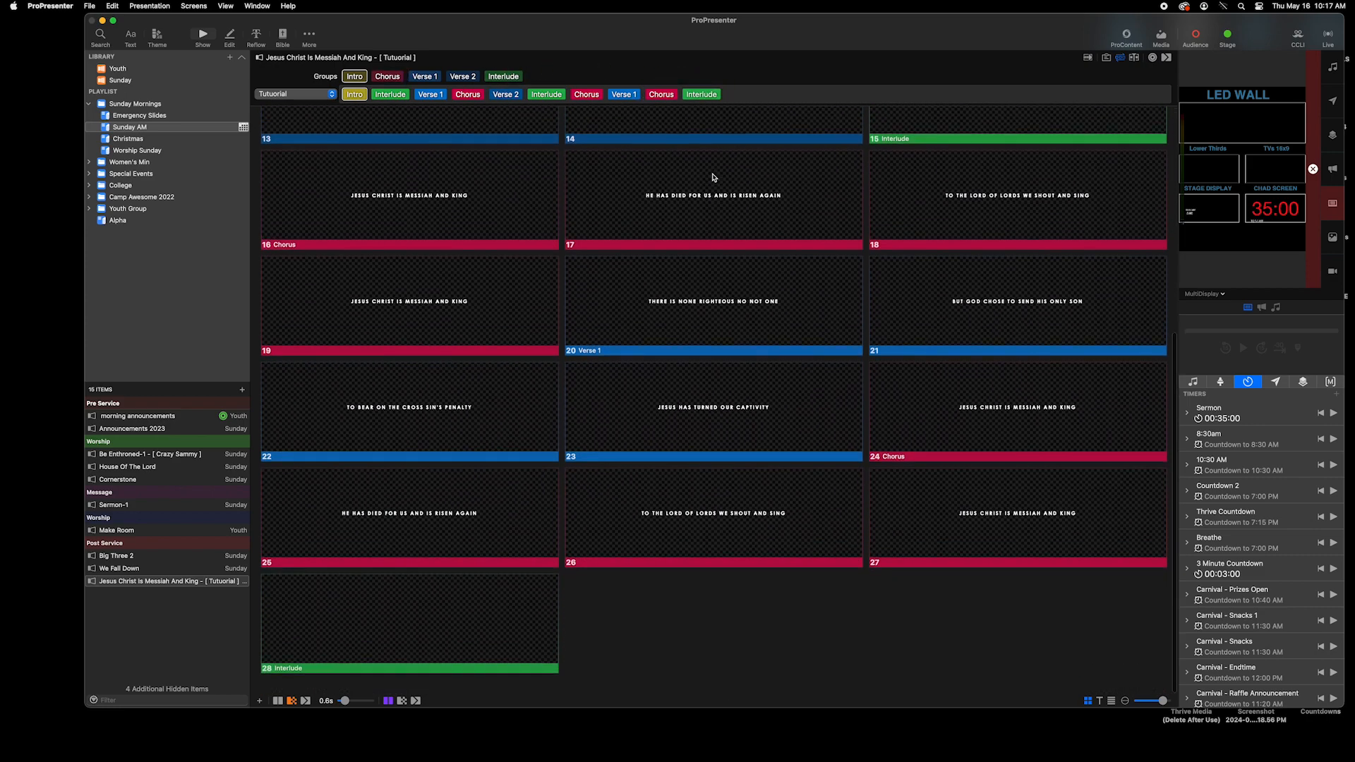
scroll(671, 222, "up", 10)
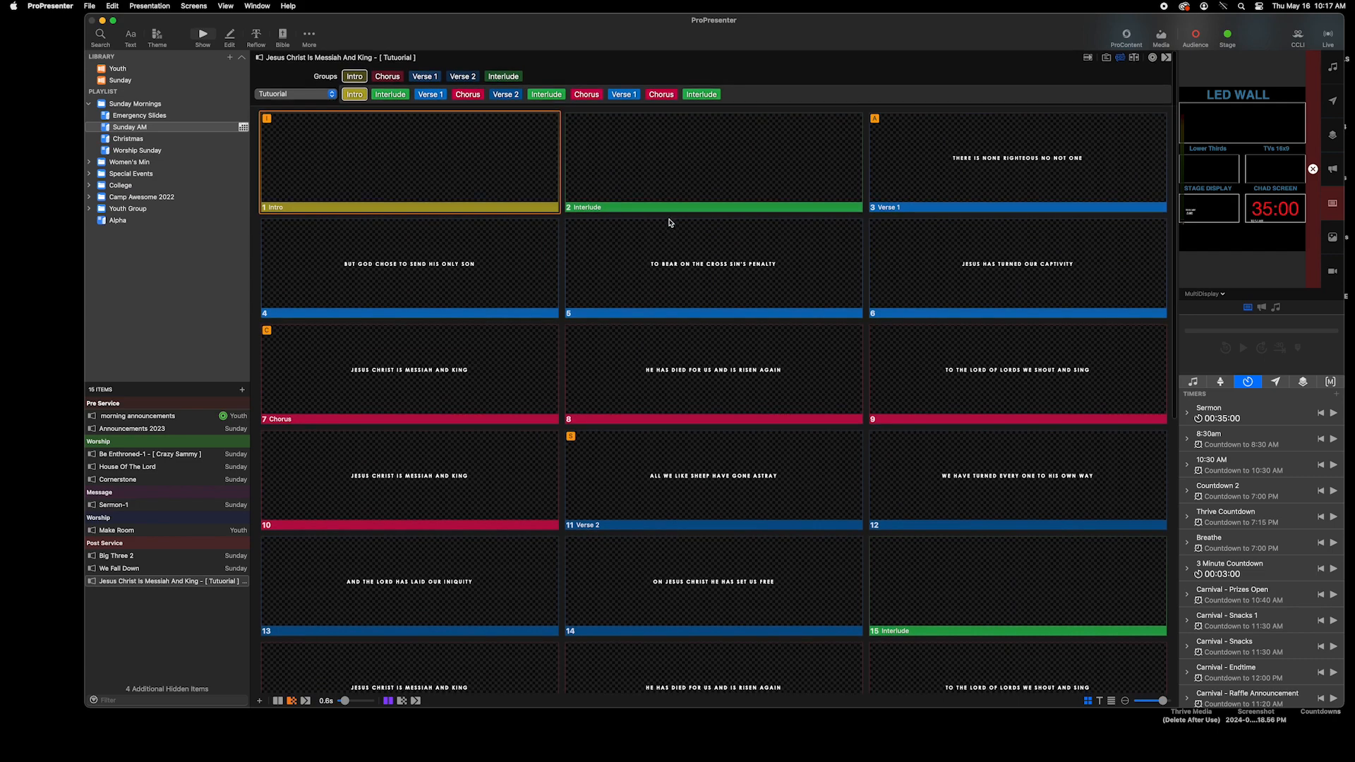
Show the second Verse 1 slide and the Intro slide live in turn to check the output.
left_click(637, 166)
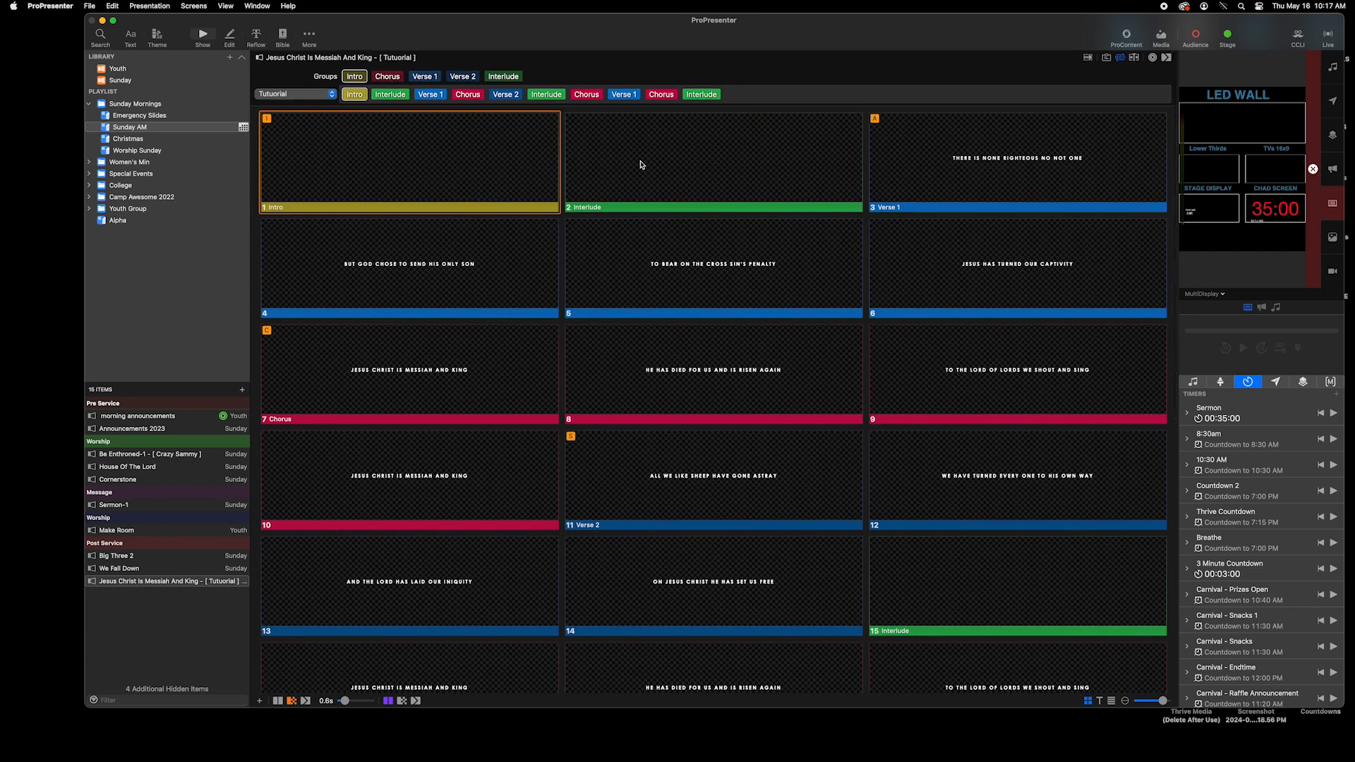
left_click(497, 280)
left_click(508, 173)
left_click(405, 257)
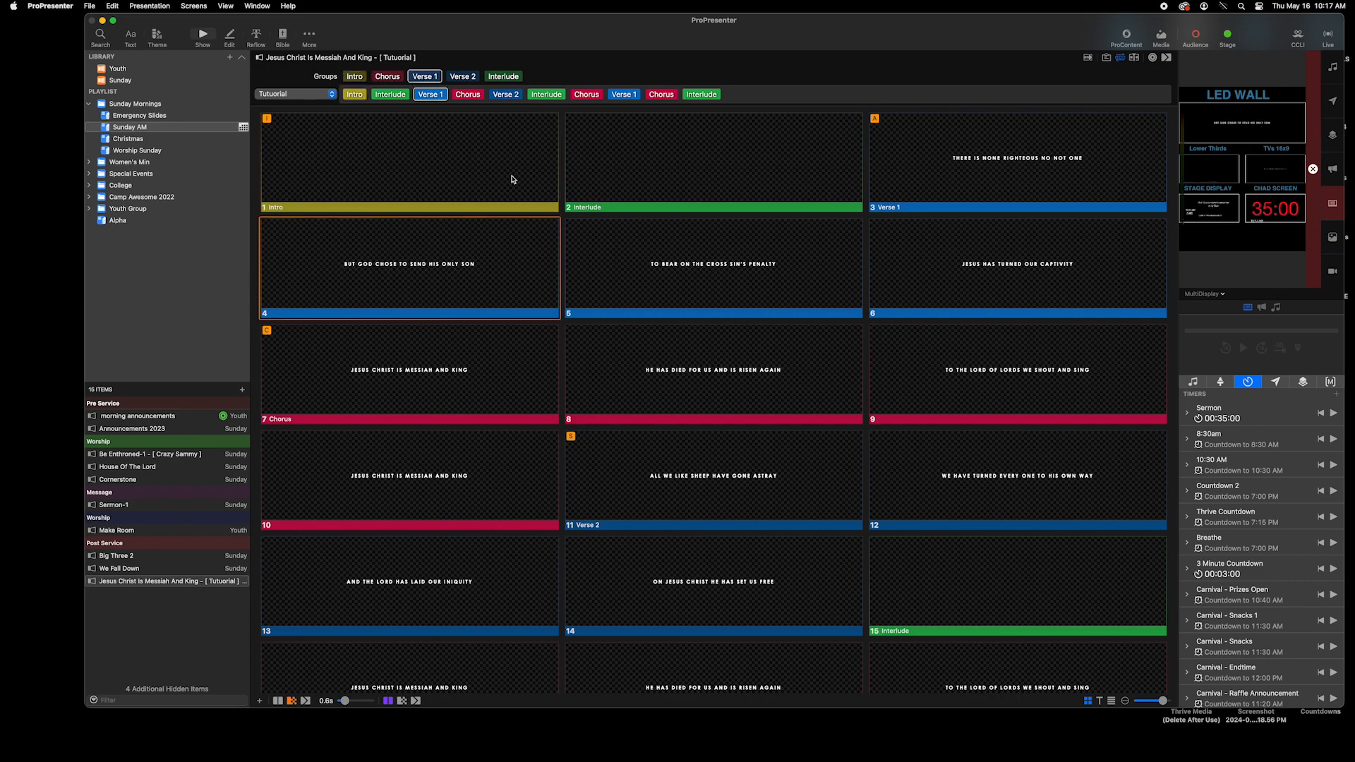
left_click(444, 160)
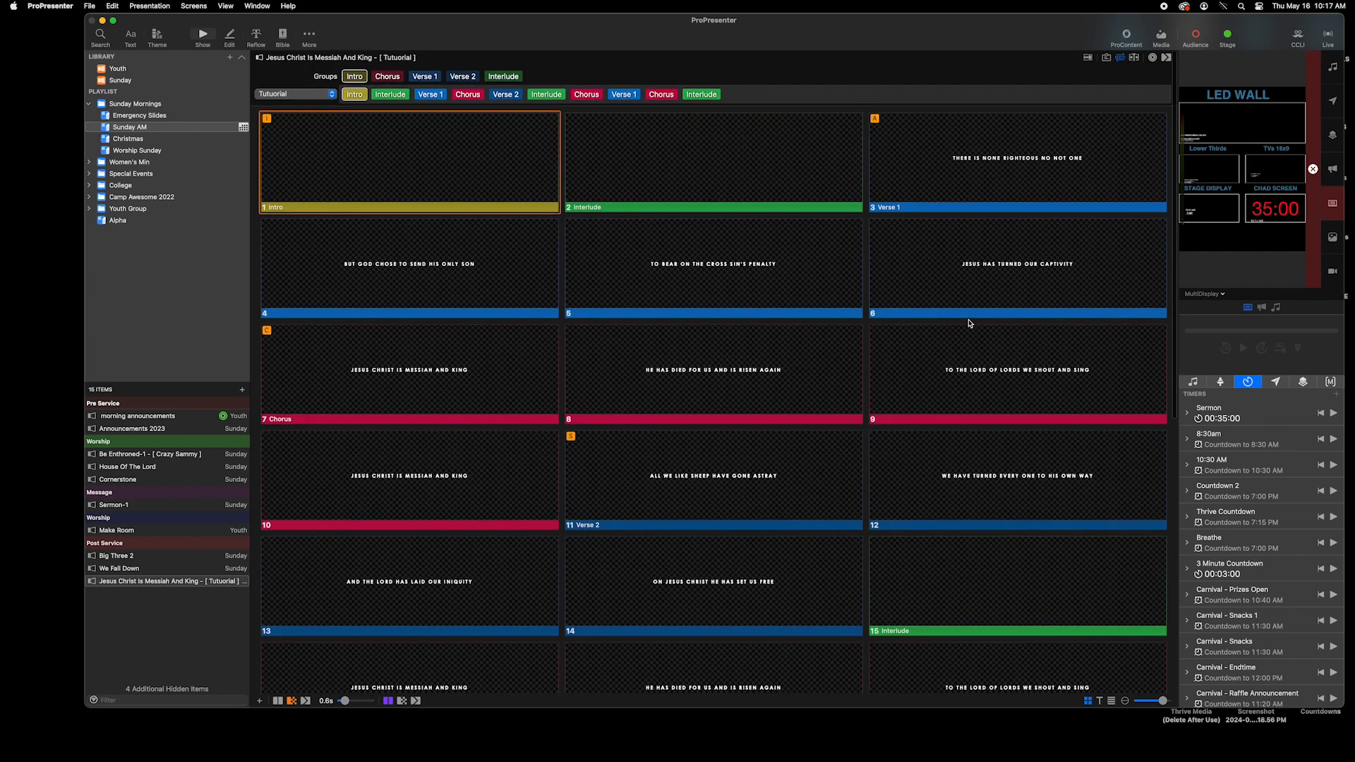
Attach the CCLI macro to the Intro slide and the Worship macro to the first Verse 1 slide.
left_click(1330, 383)
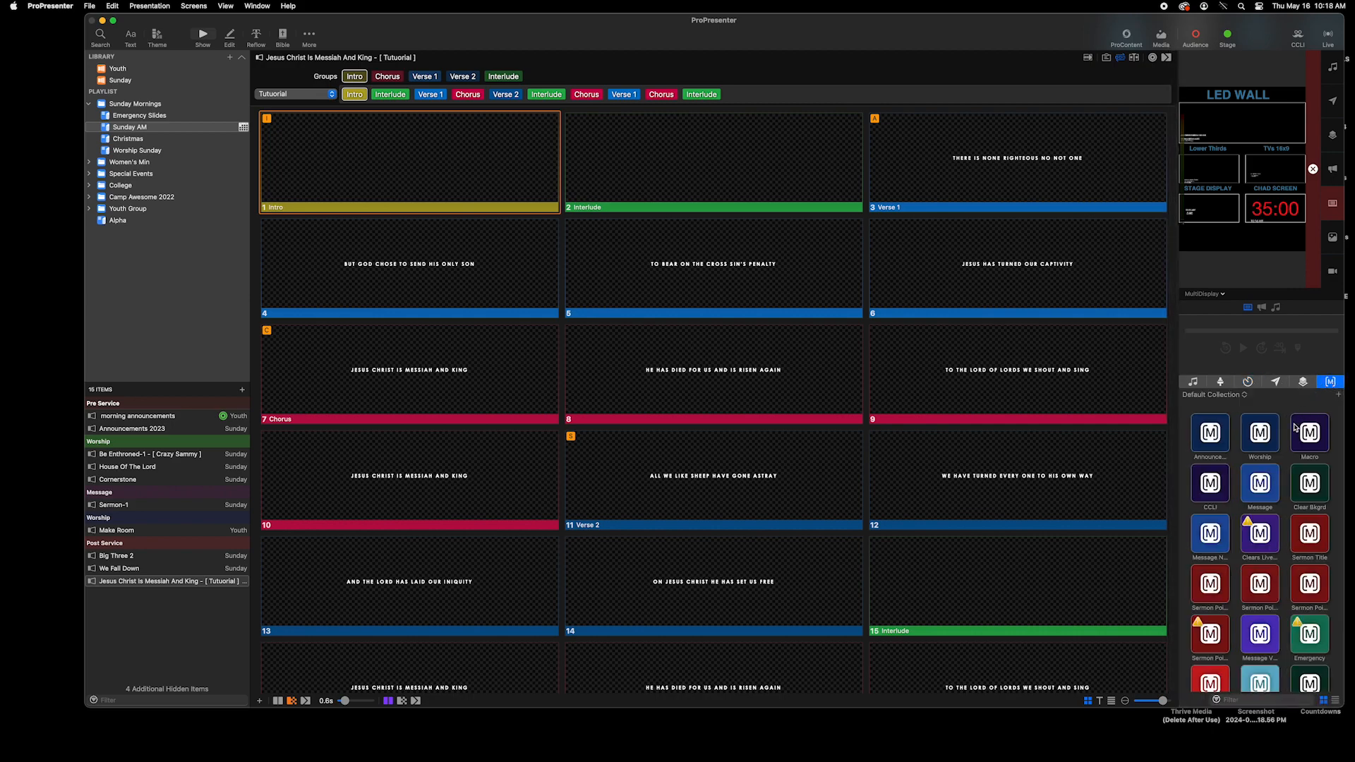
left_click_drag(1213, 487, 386, 151)
left_click_drag(1259, 434, 924, 123)
Trigger the first Verse 1 slide and the Intro slide alternately to check their macros on the output screens.
left_click(950, 158)
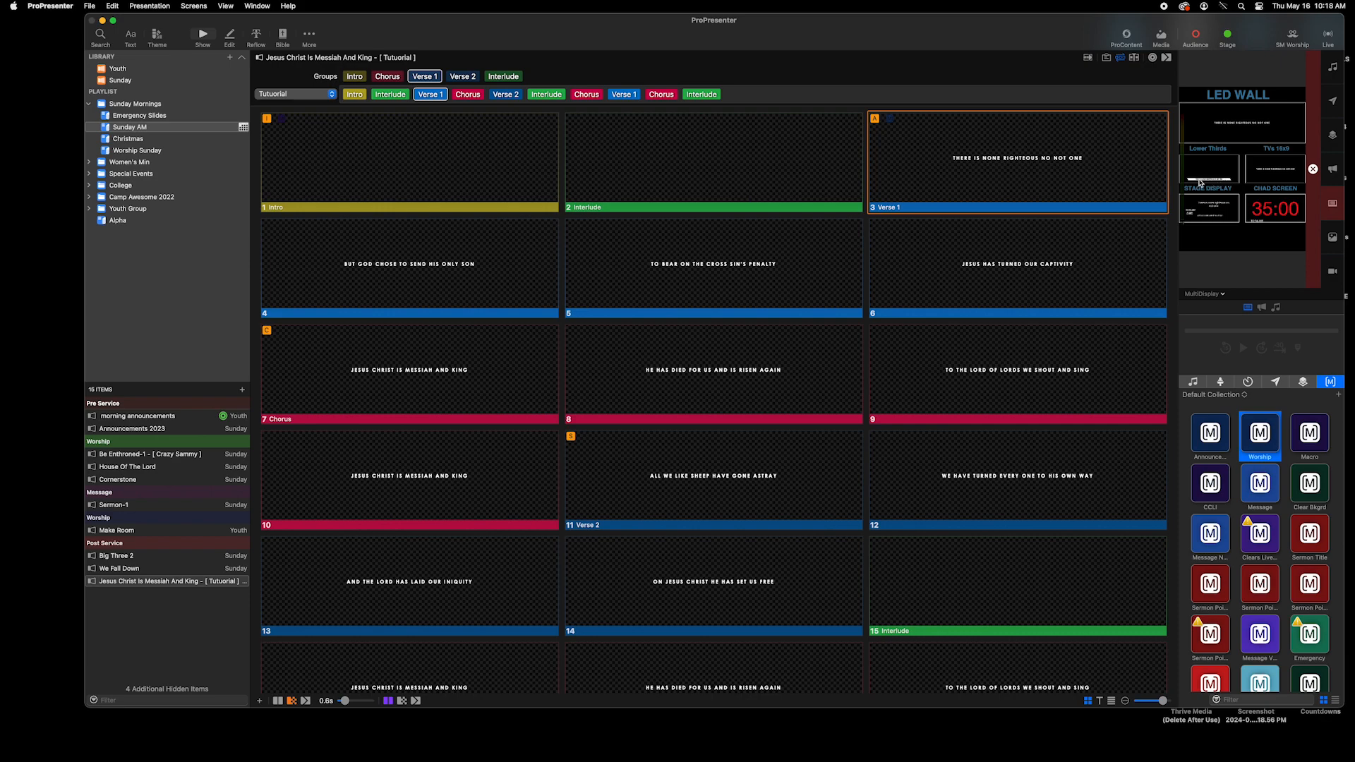
key("i")
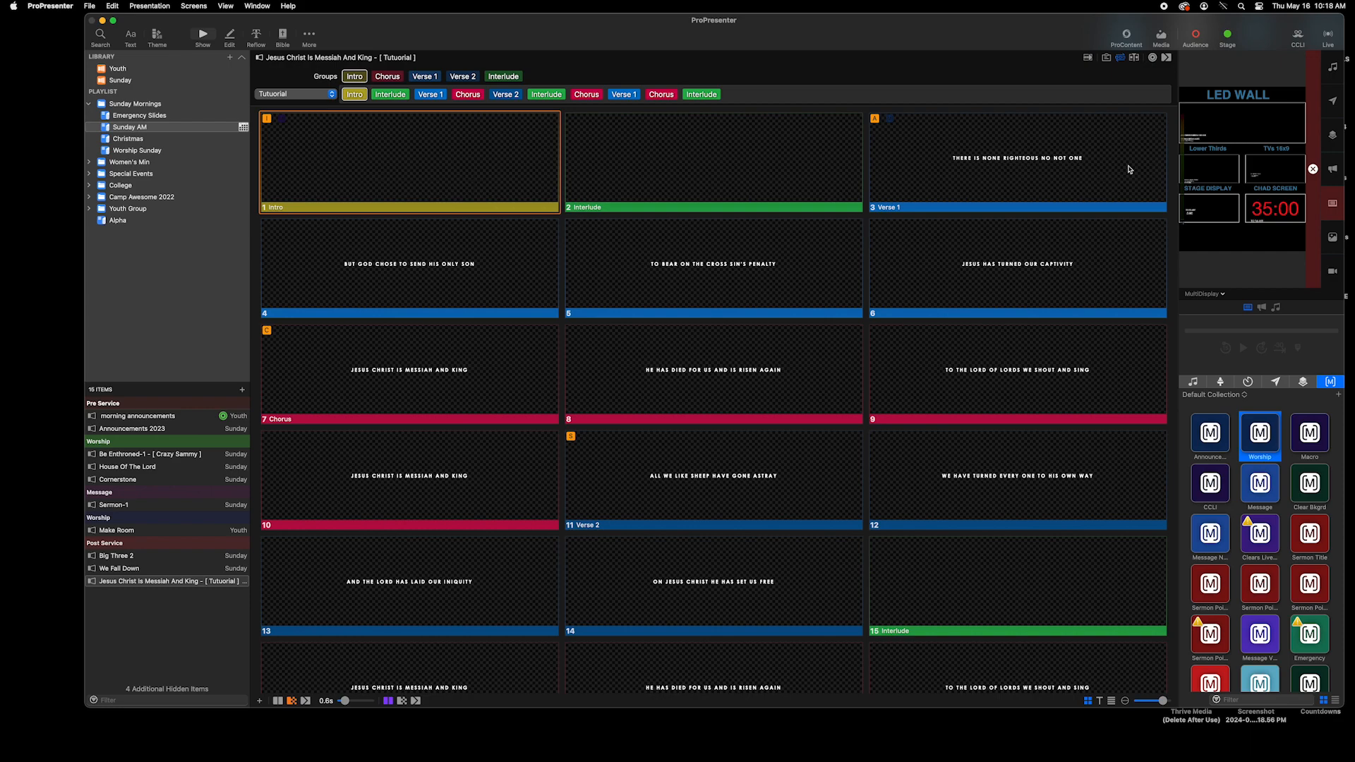
left_click(985, 160)
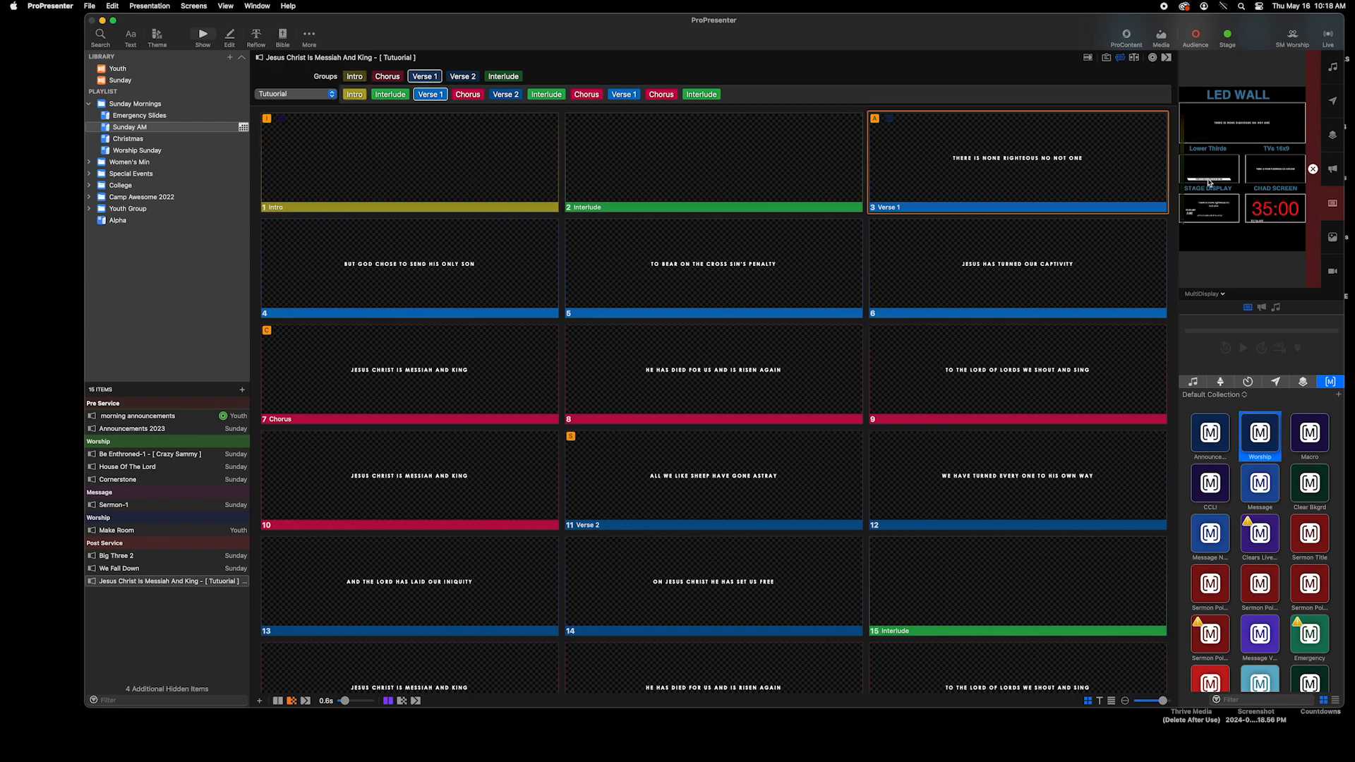
left_click(410, 174)
left_click(916, 165)
left_click(424, 171)
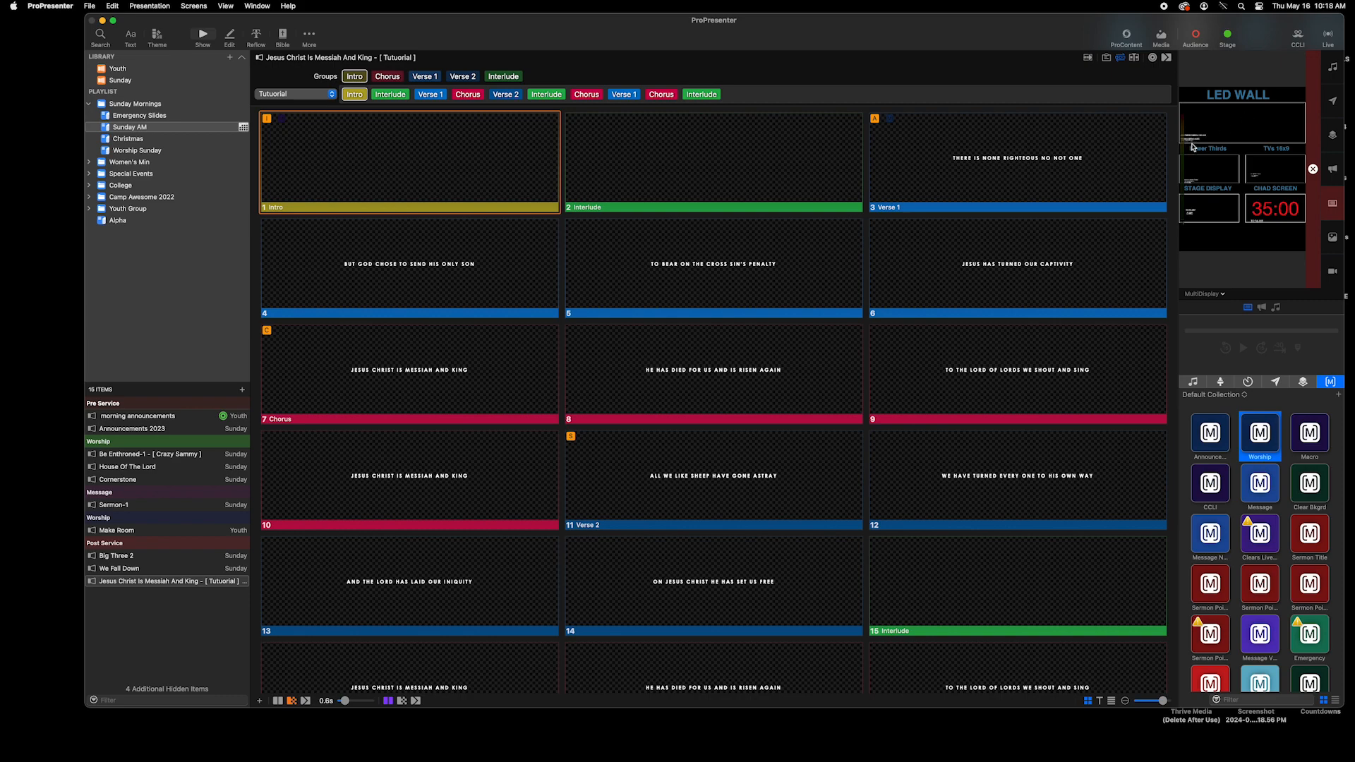
Open the Intro slide for editing and review the song's copyright author, publisher, year and CCLI number fields.
right_click(399, 181)
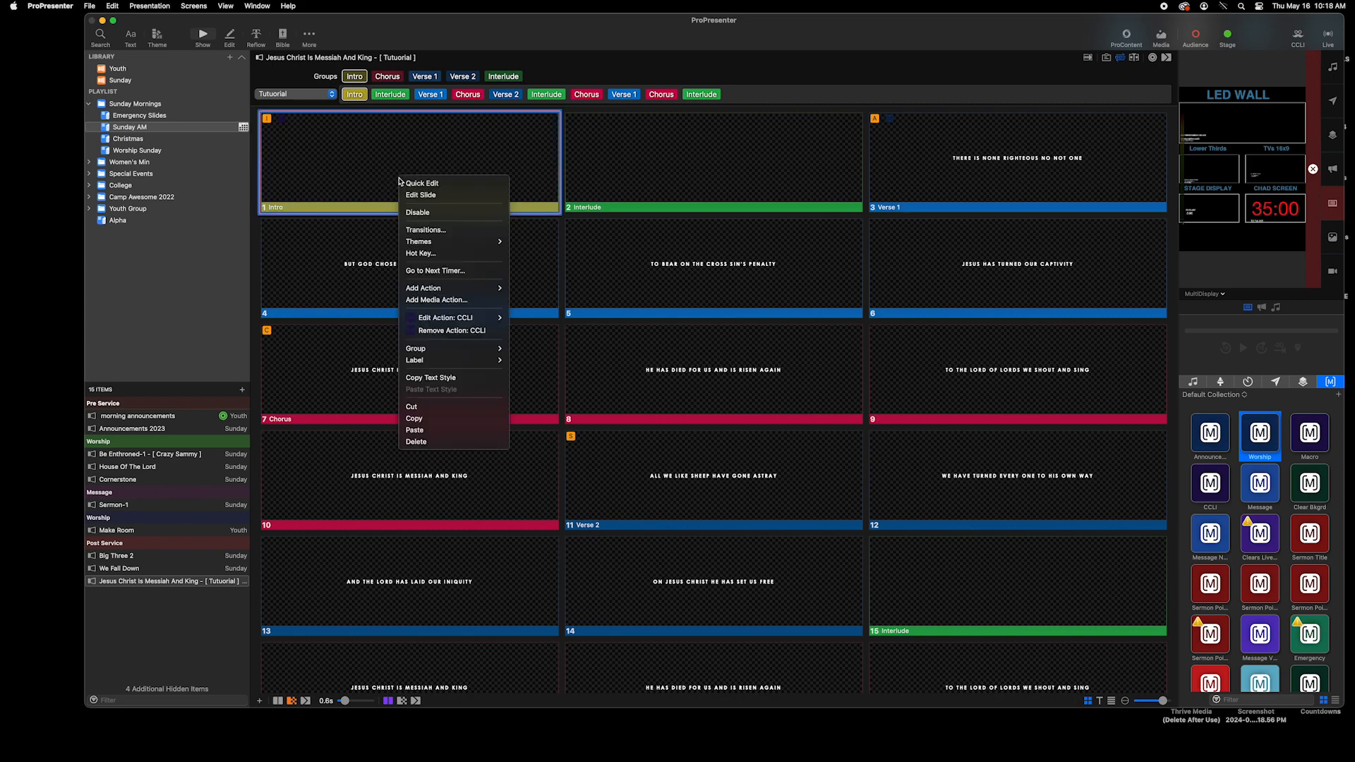
left_click(423, 195)
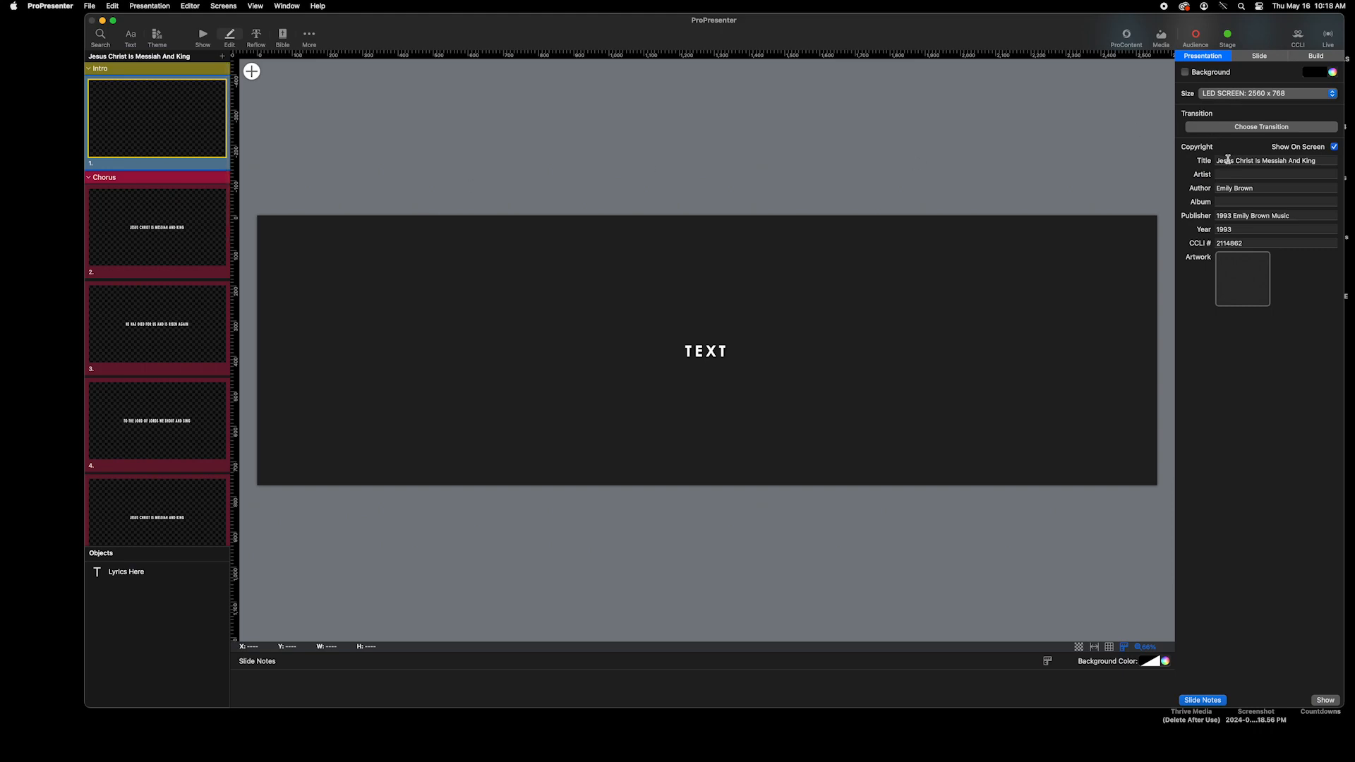
left_click(1225, 188)
left_click(1224, 215)
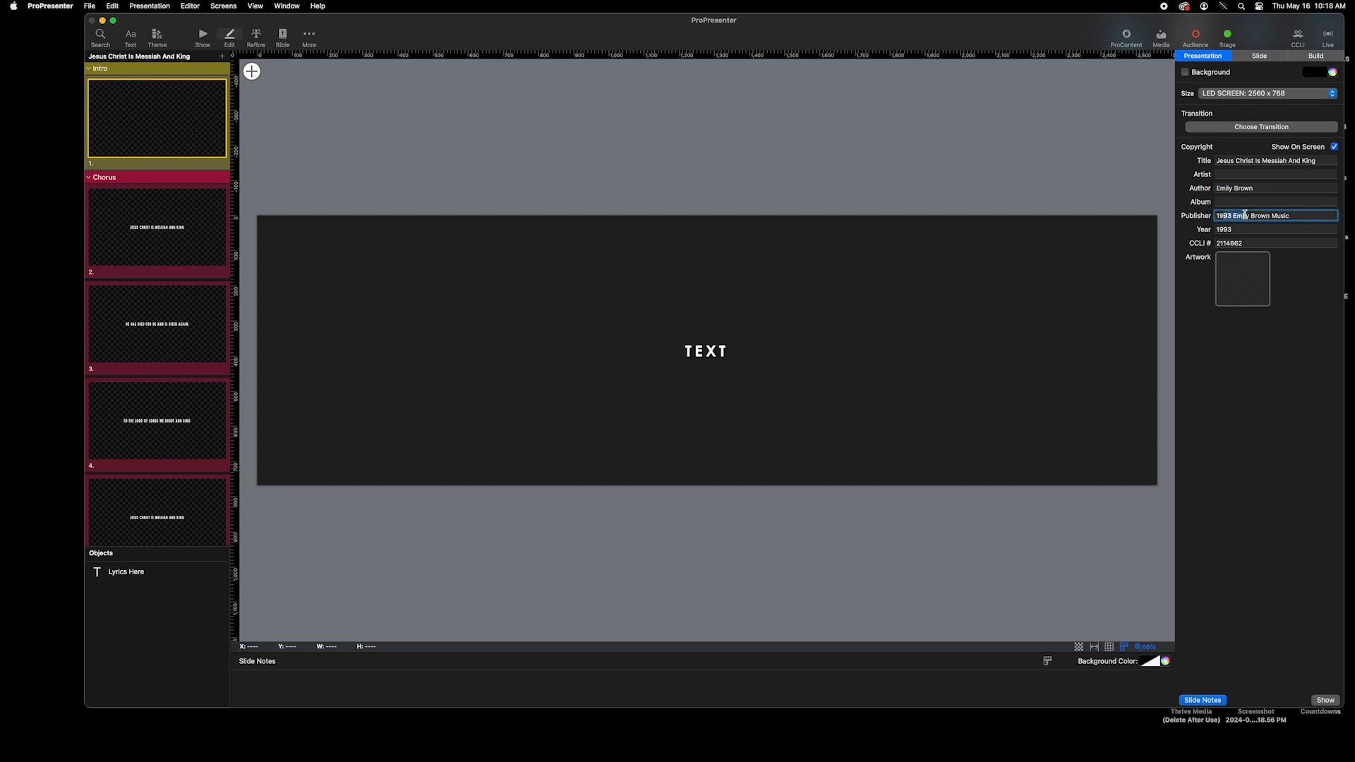
left_click(1227, 229)
left_click(1231, 243)
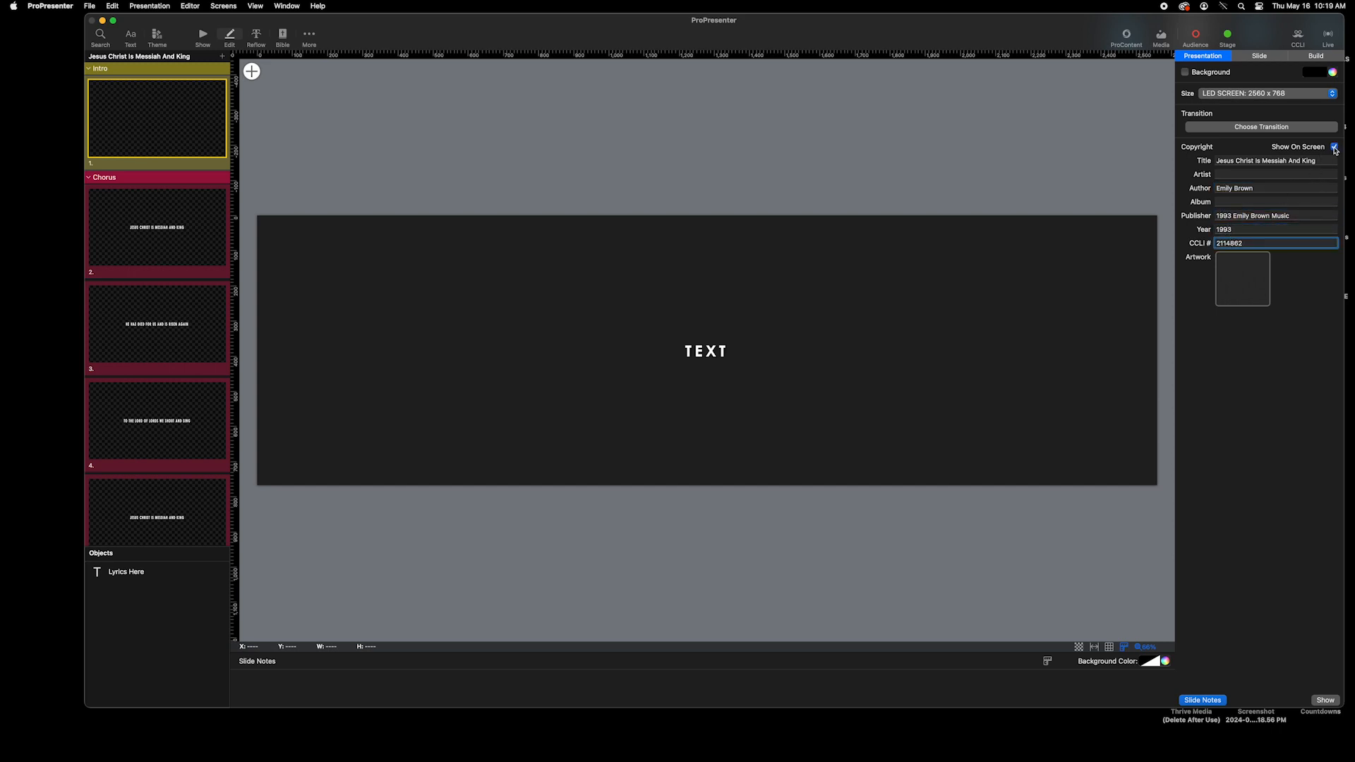
Leave the slide editor and look over the arranged slides of the song in the show view.
left_click(788, 130)
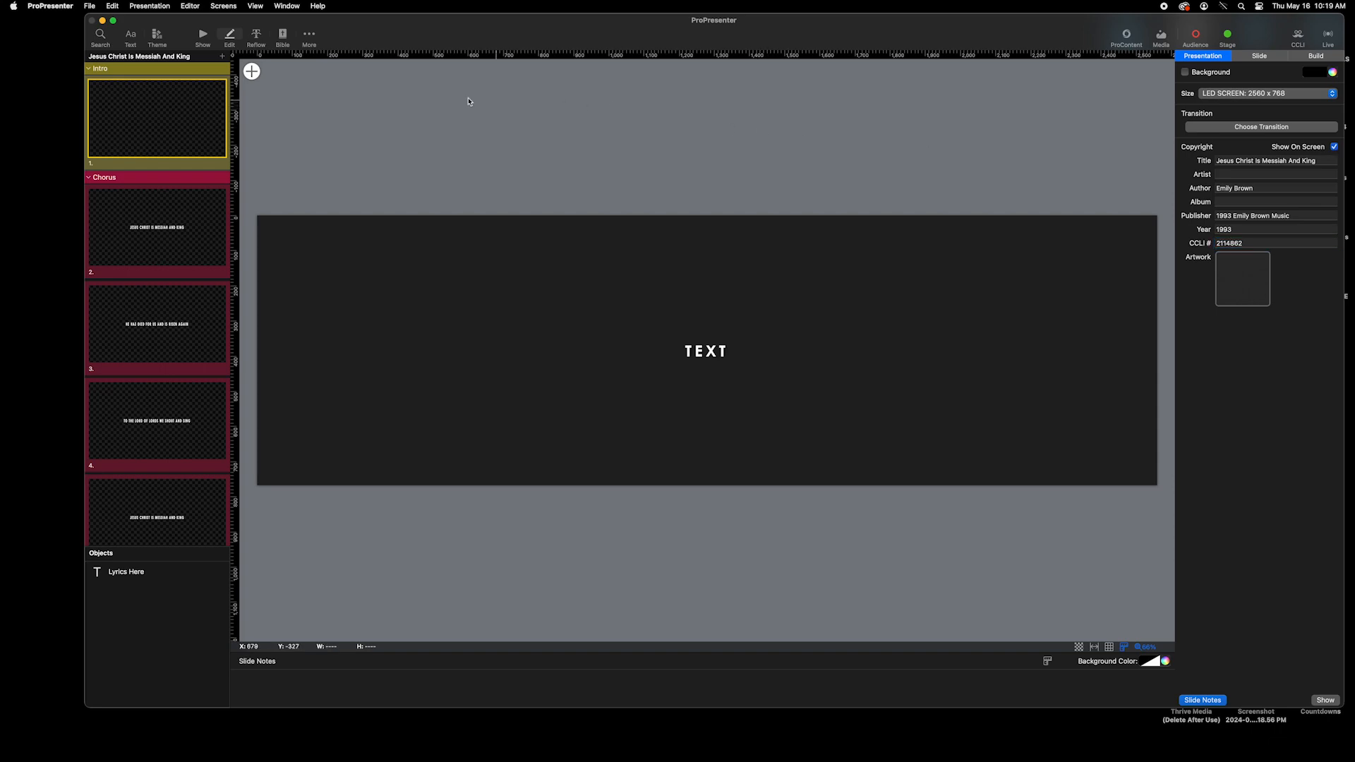
left_click(203, 35)
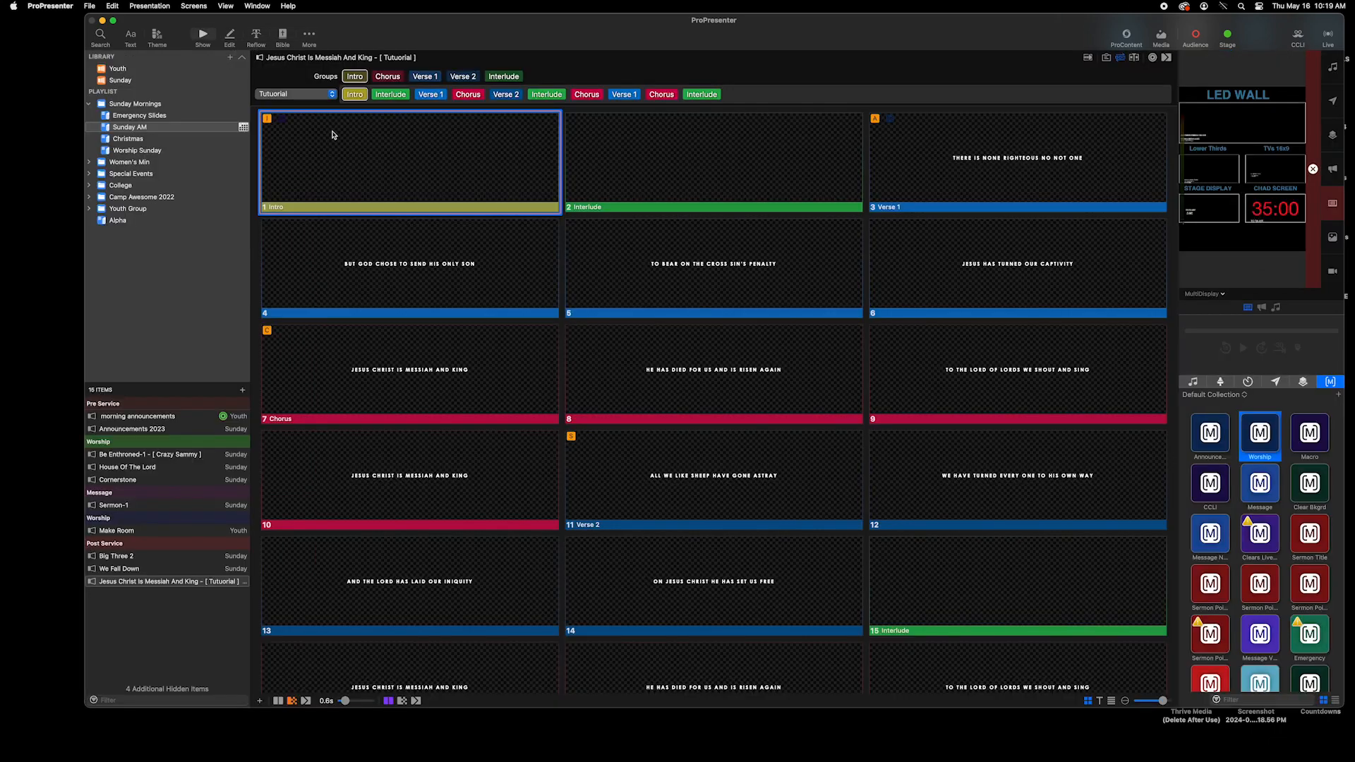
scroll(380, 311, "down", 3)
scroll(385, 296, "up", 4)
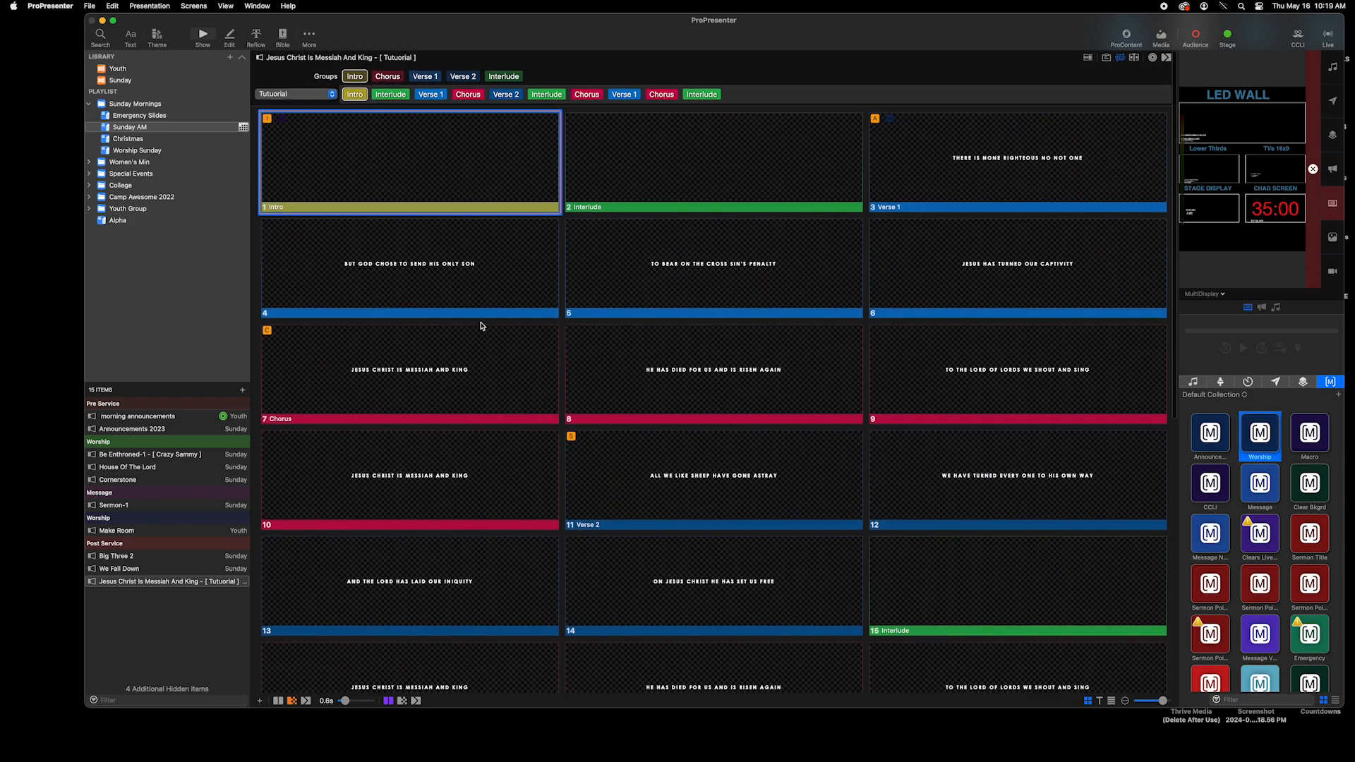
Open the media bin, expand Motion Graphics and browse its CMG, StoryLoop and Arborist playlists.
left_click(1161, 39)
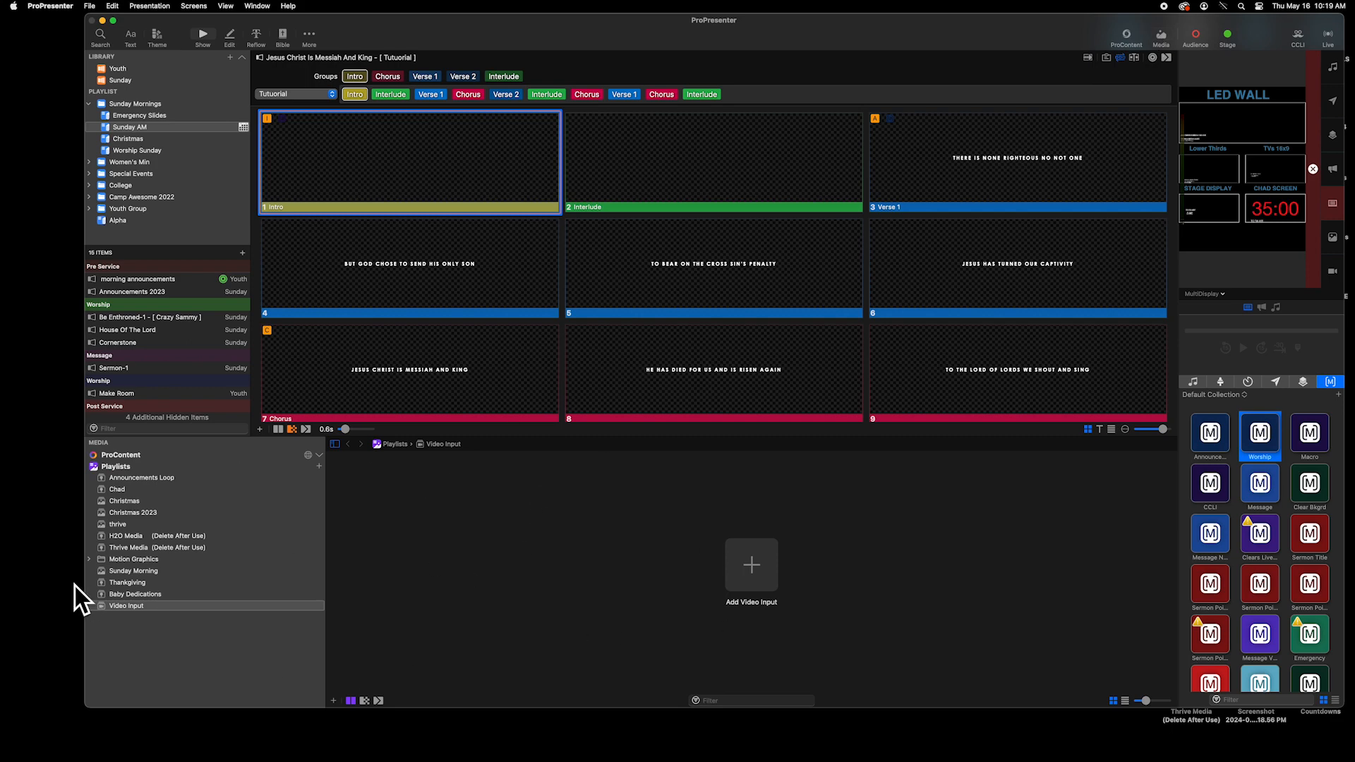
left_click(94, 560)
left_click(89, 559)
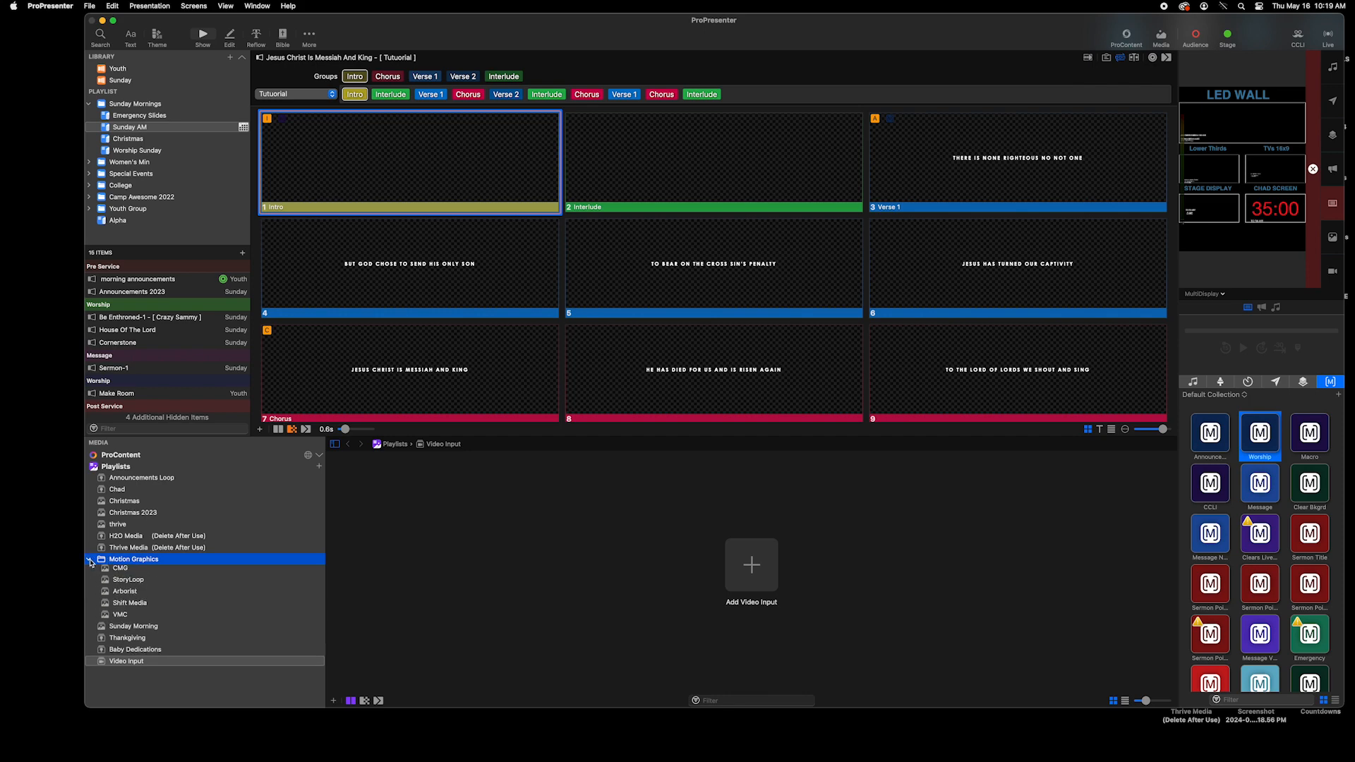
left_click(121, 572)
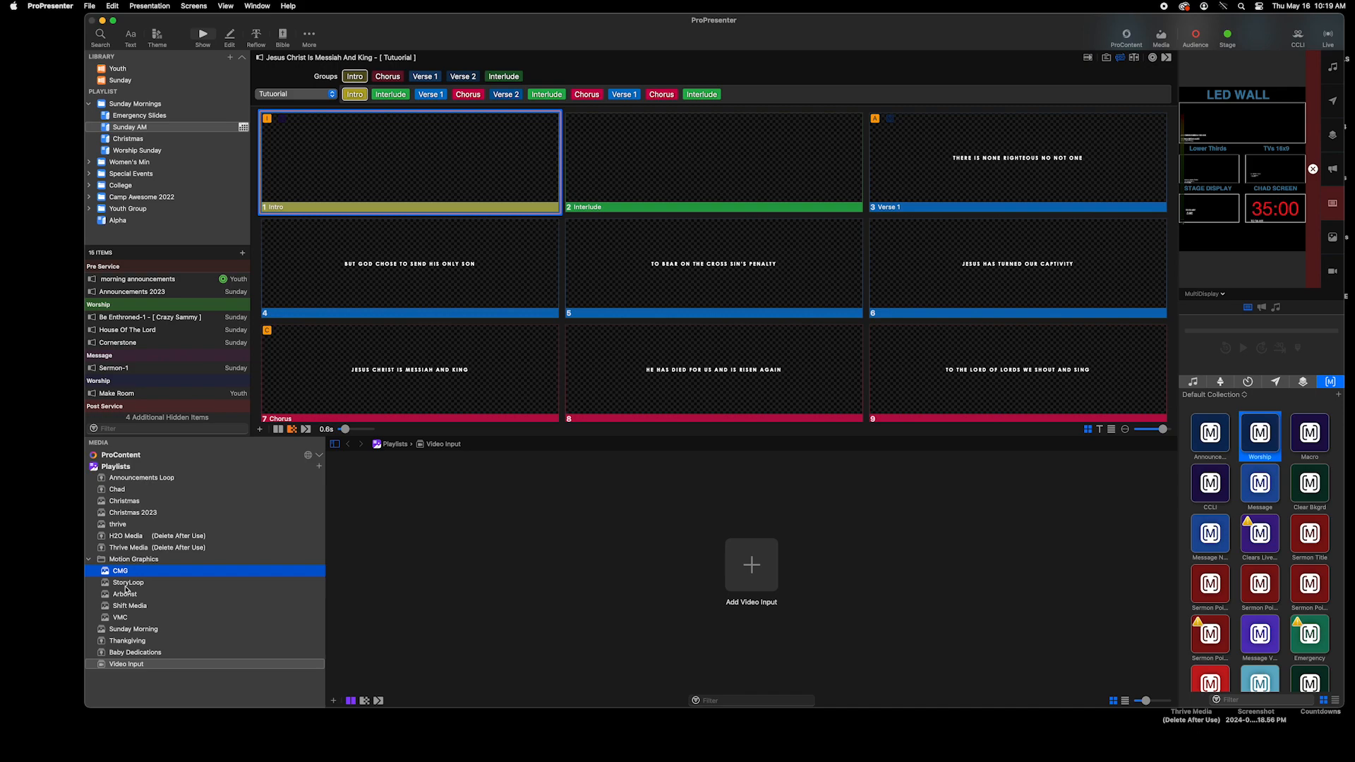
left_click(127, 584)
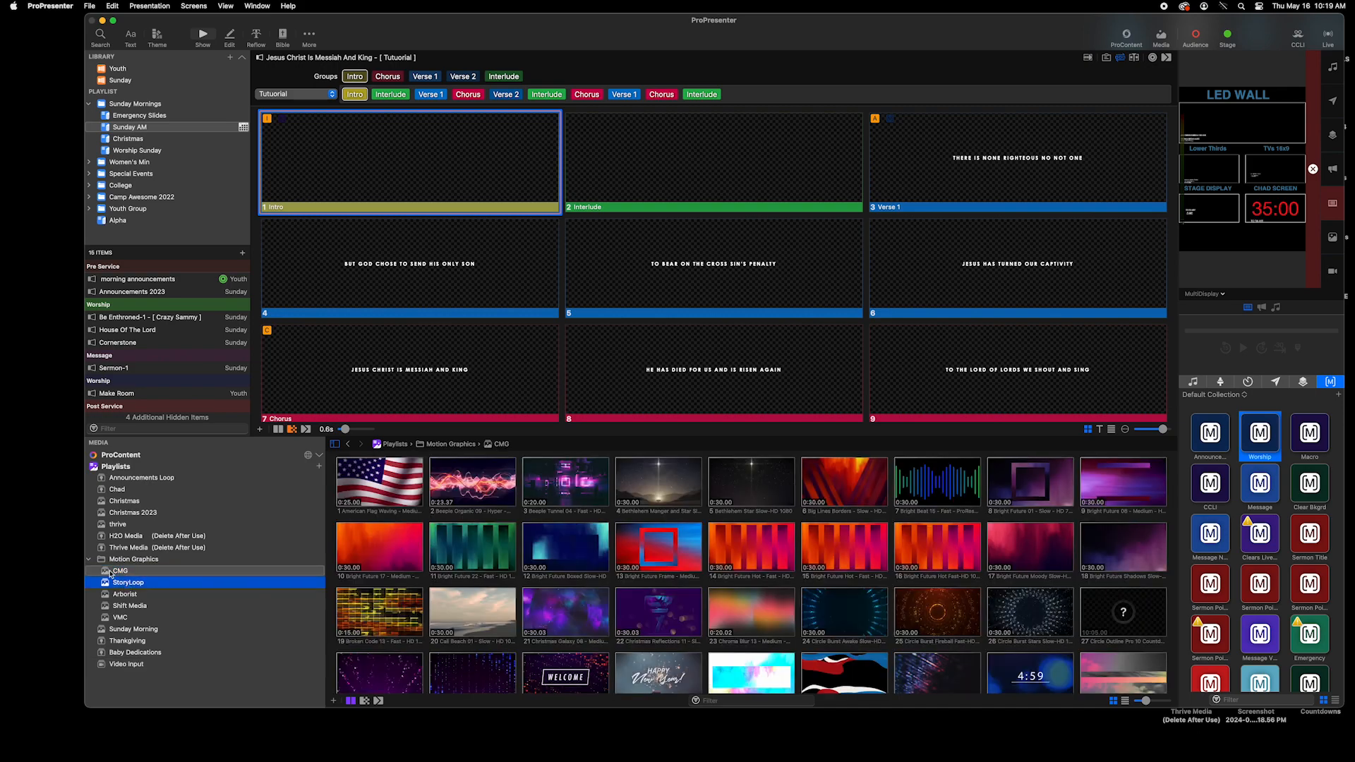
left_click(134, 594)
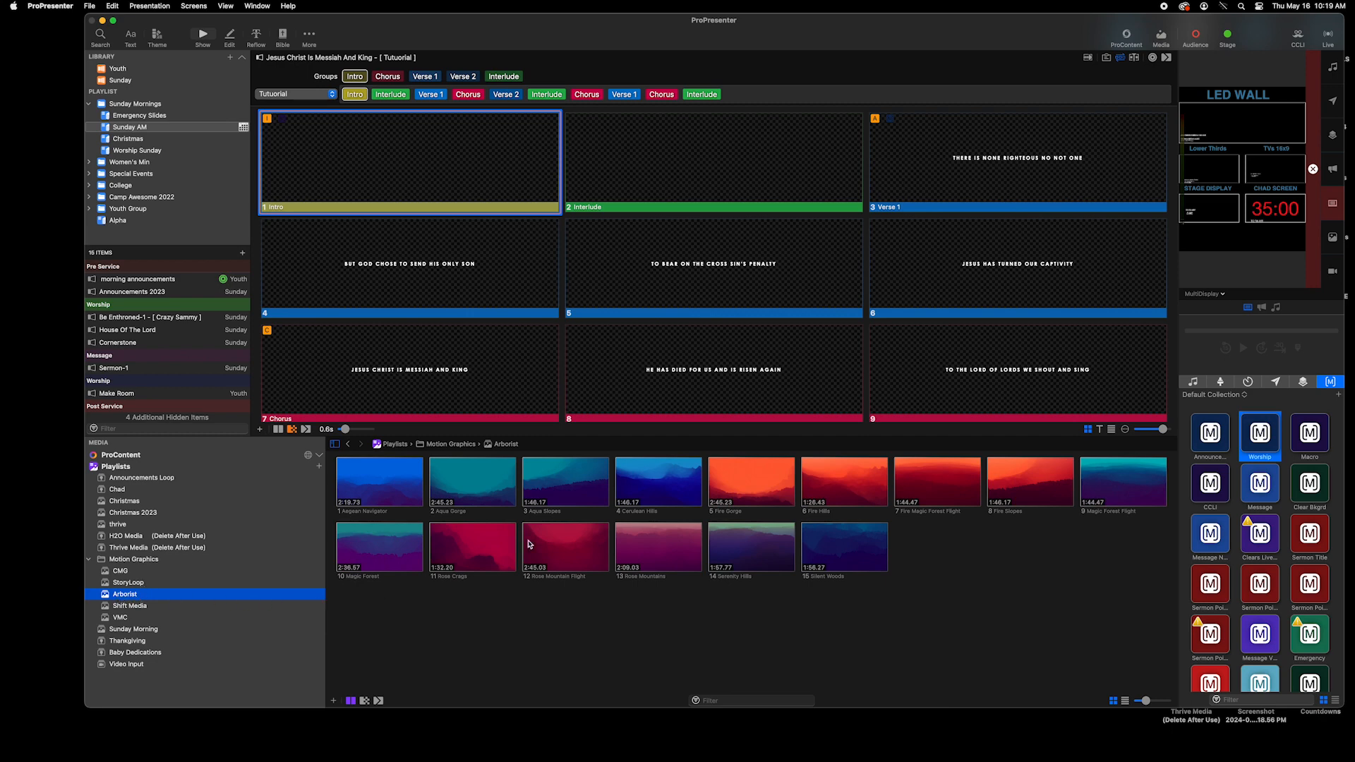
Play the Aqua Gorge, Aqua Slopes, Serenity Hills and Fire Gorge backgrounds live in turn to compare them on the LED wall.
left_click(496, 497)
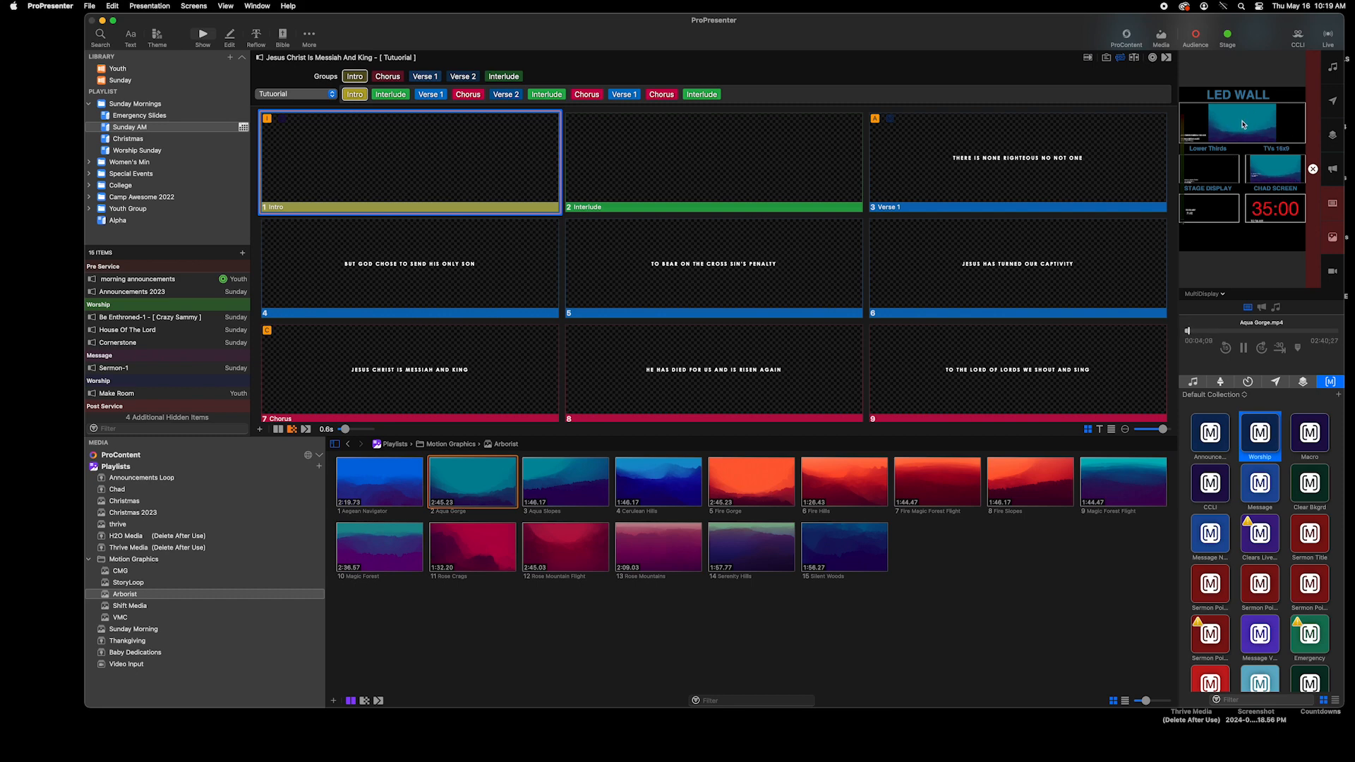
left_click(580, 487)
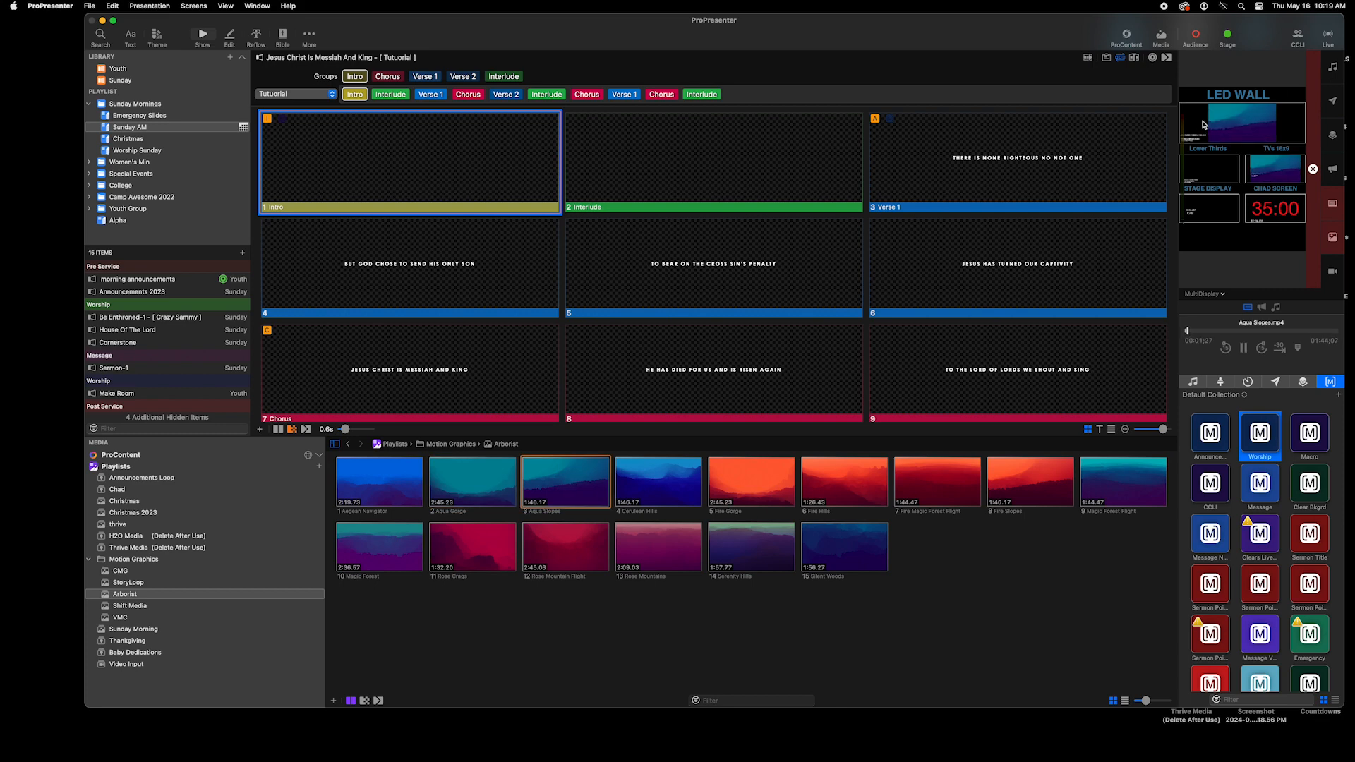
left_click(712, 541)
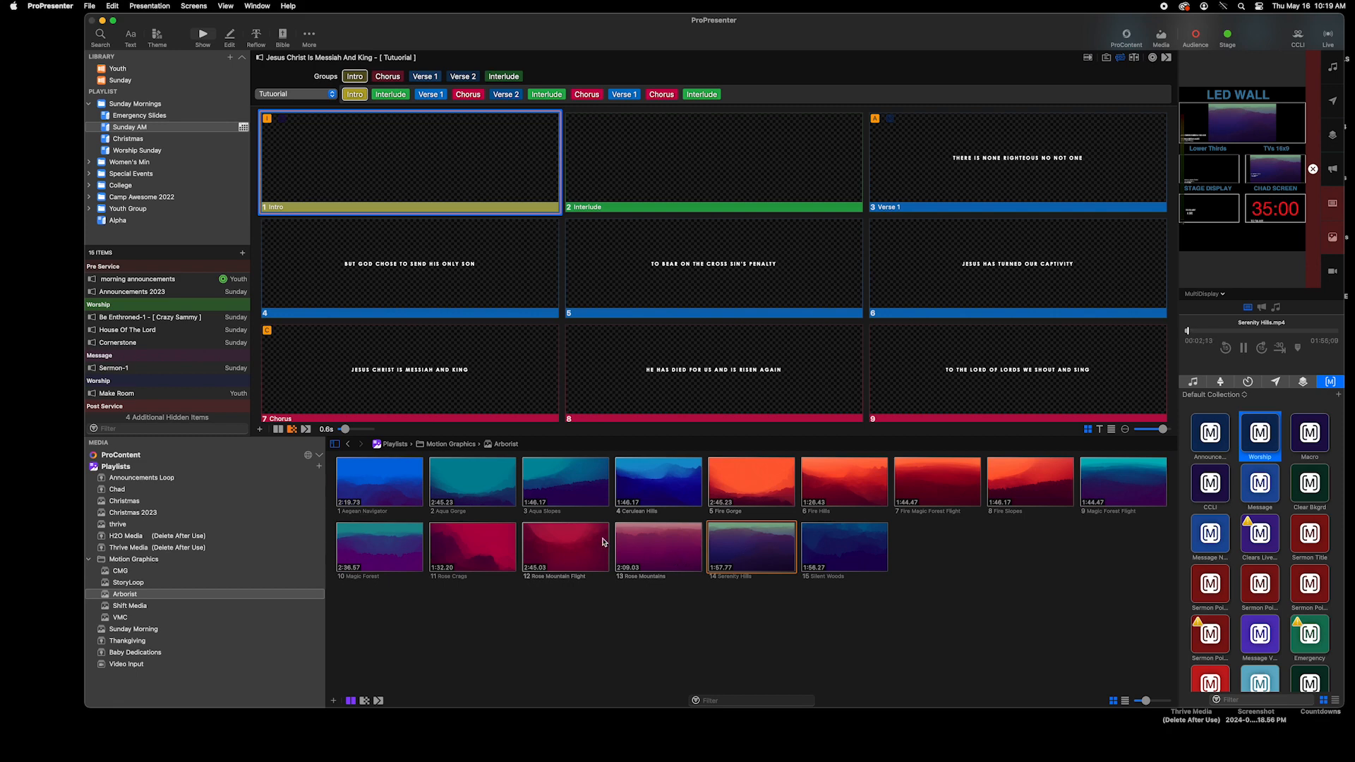
left_click(766, 498)
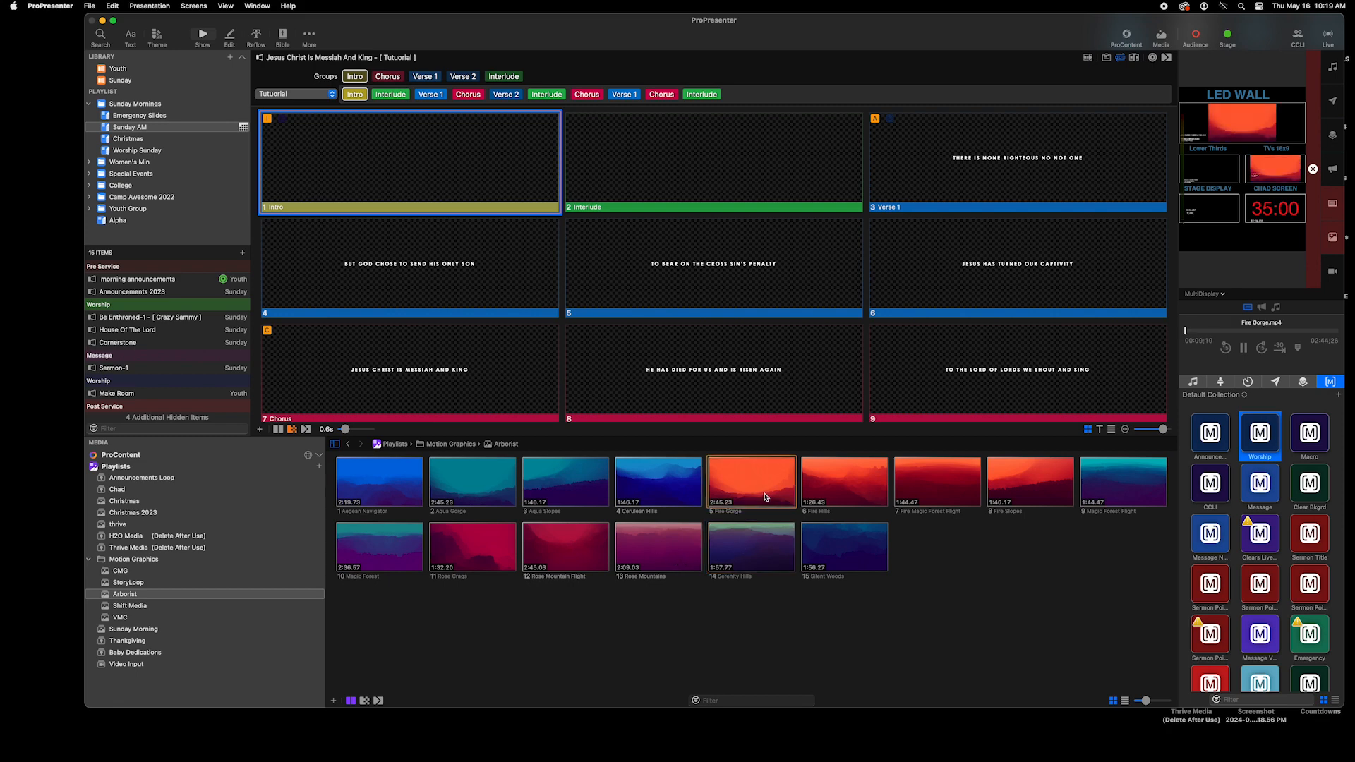
Set the Fire Gorge video's scaling to Scale to Fill and play it again on the LED wall.
right_click(752, 487)
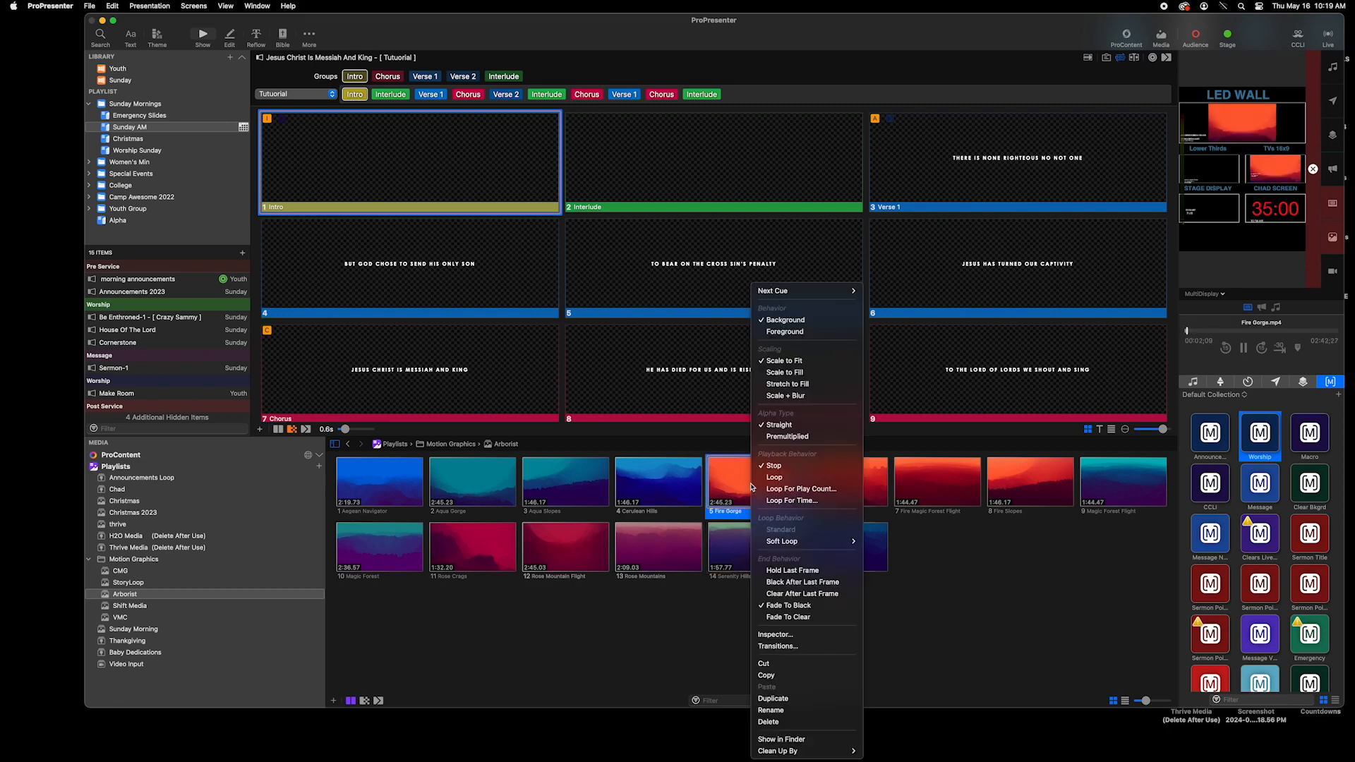
left_click(801, 374)
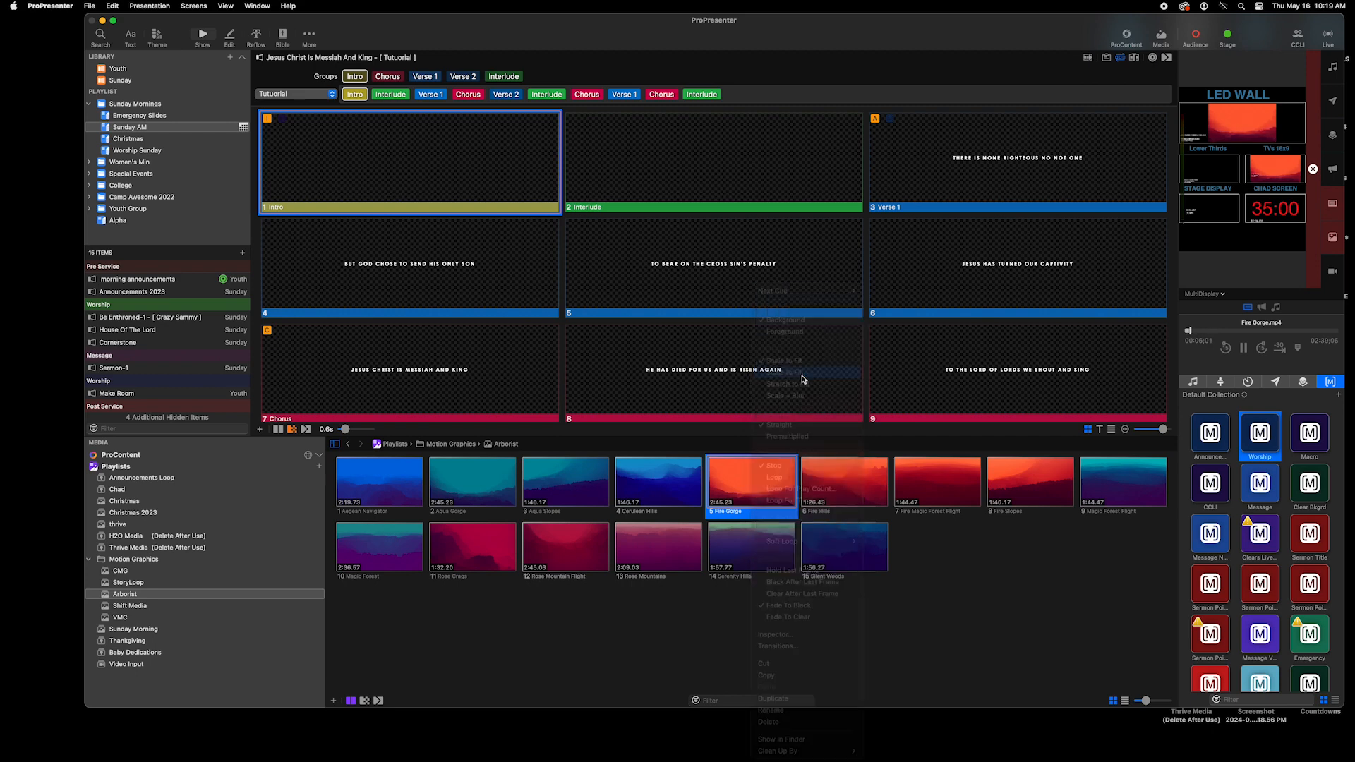
left_click(749, 483)
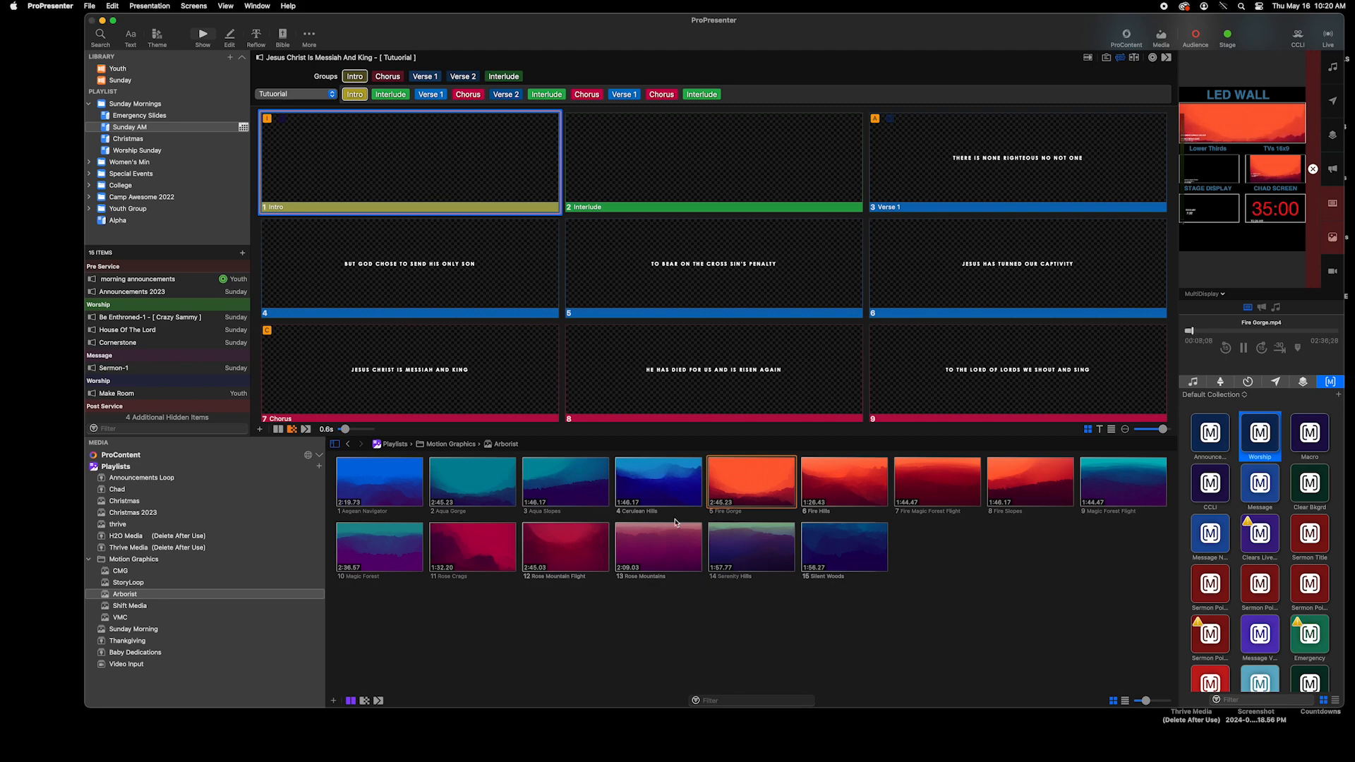
Set the Fire Gorge video to Loop, replay it, and add it as the background of the Intro slide.
right_click(745, 482)
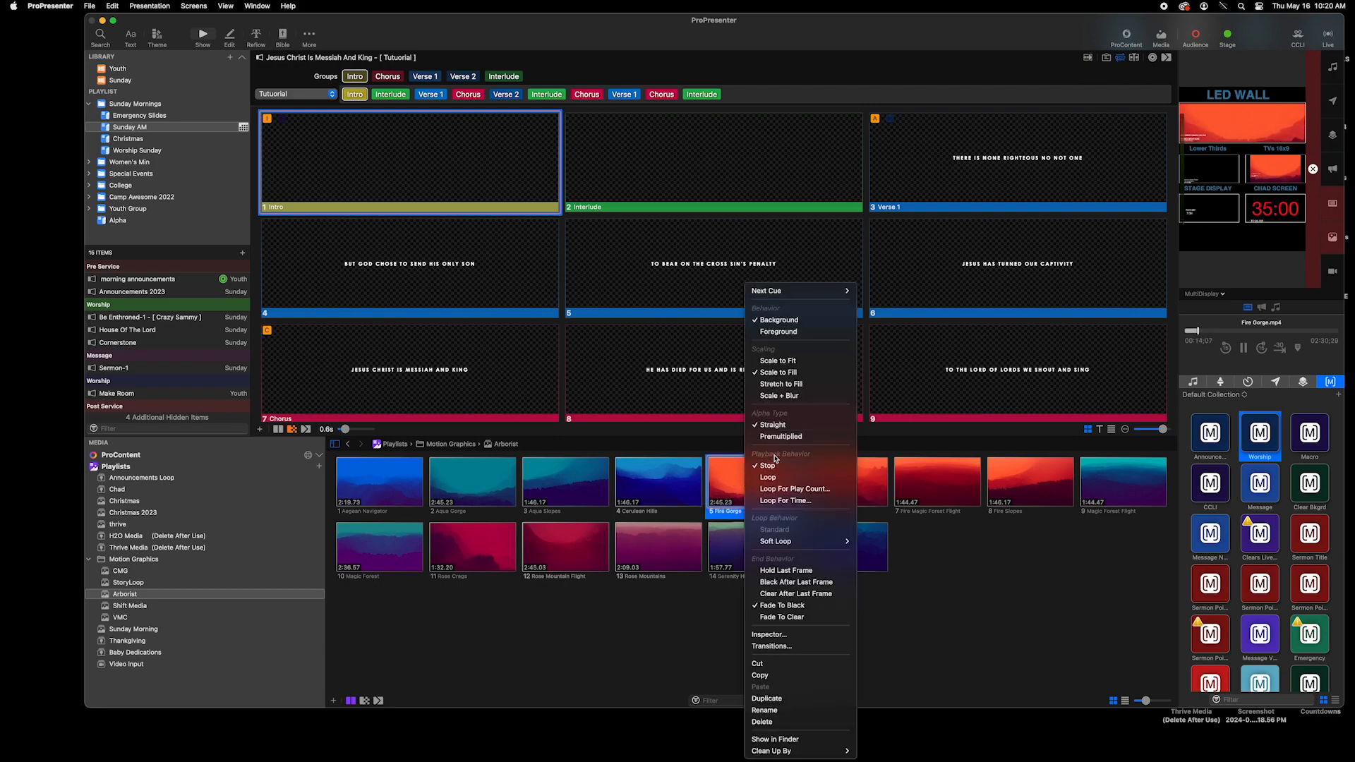
left_click(768, 477)
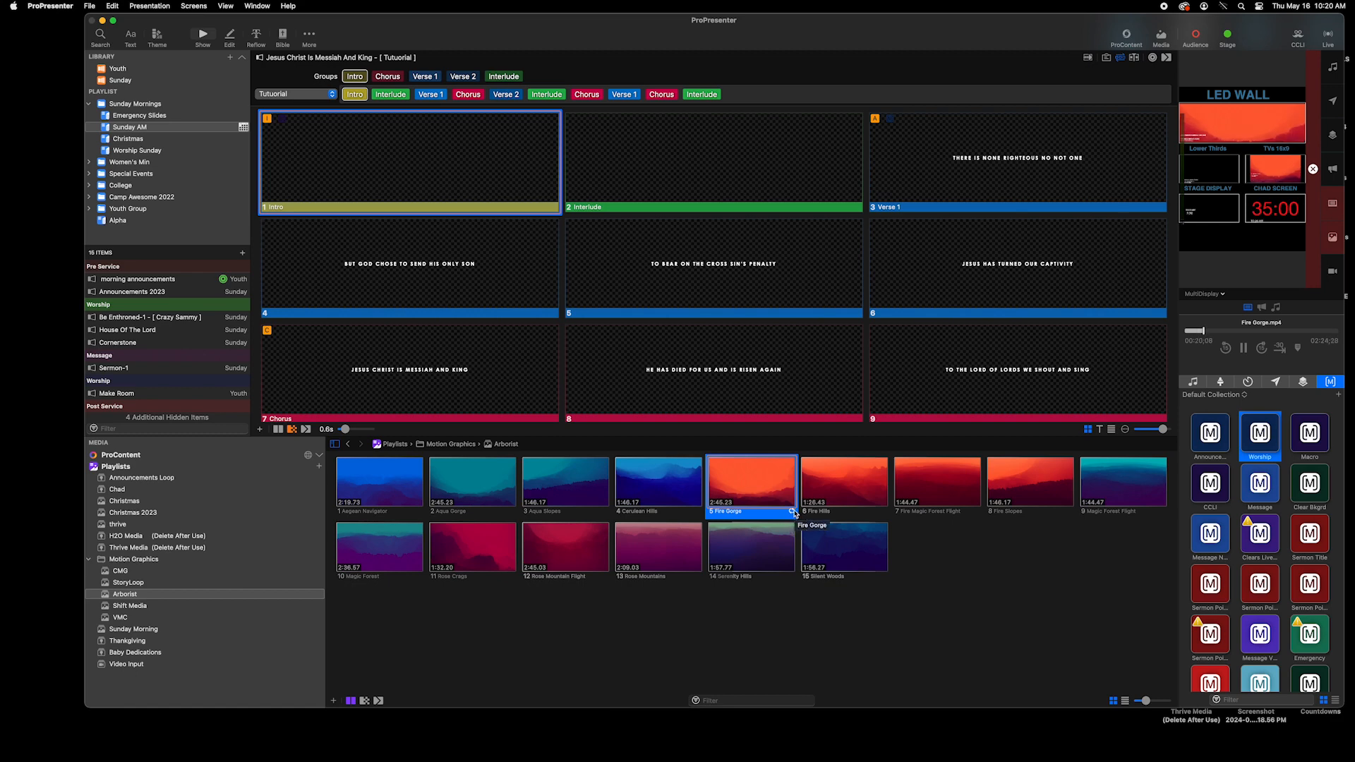
left_click(777, 493)
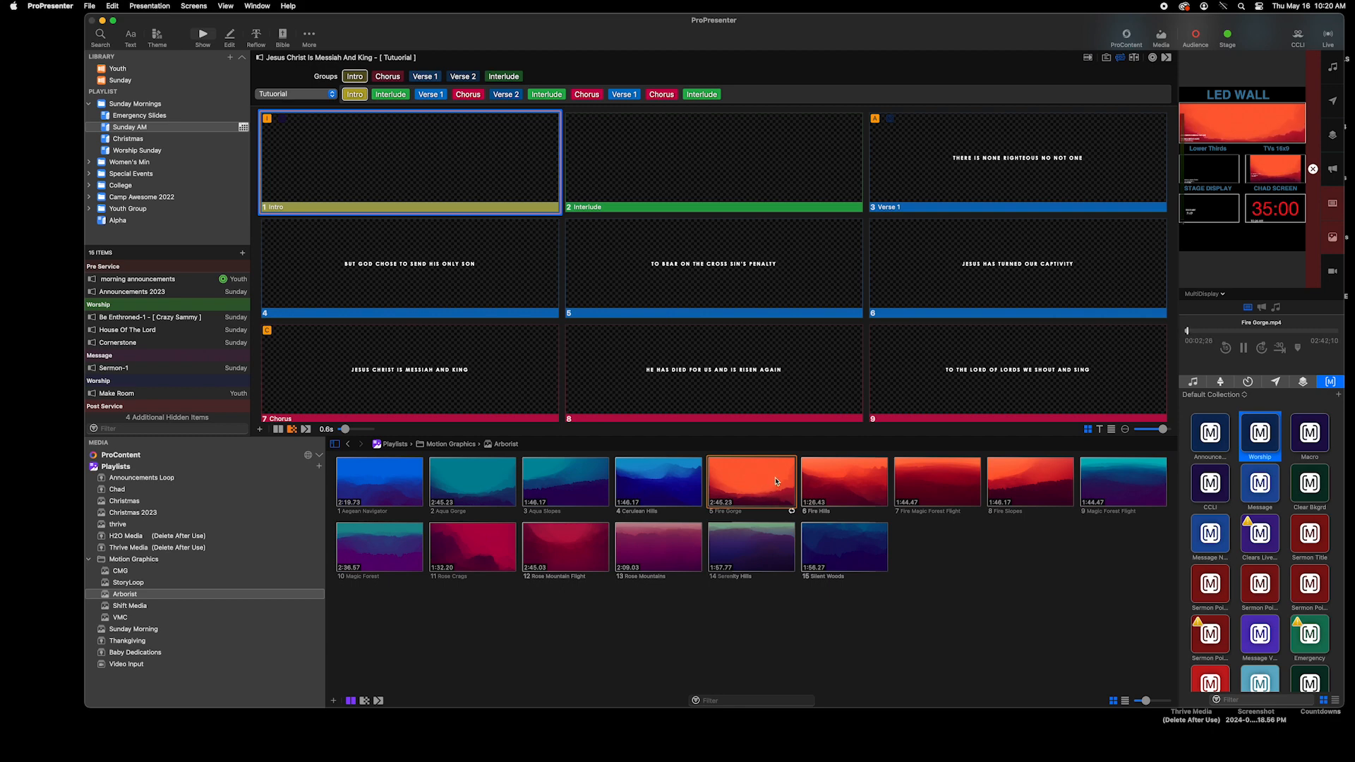
left_click_drag(752, 490, 382, 163)
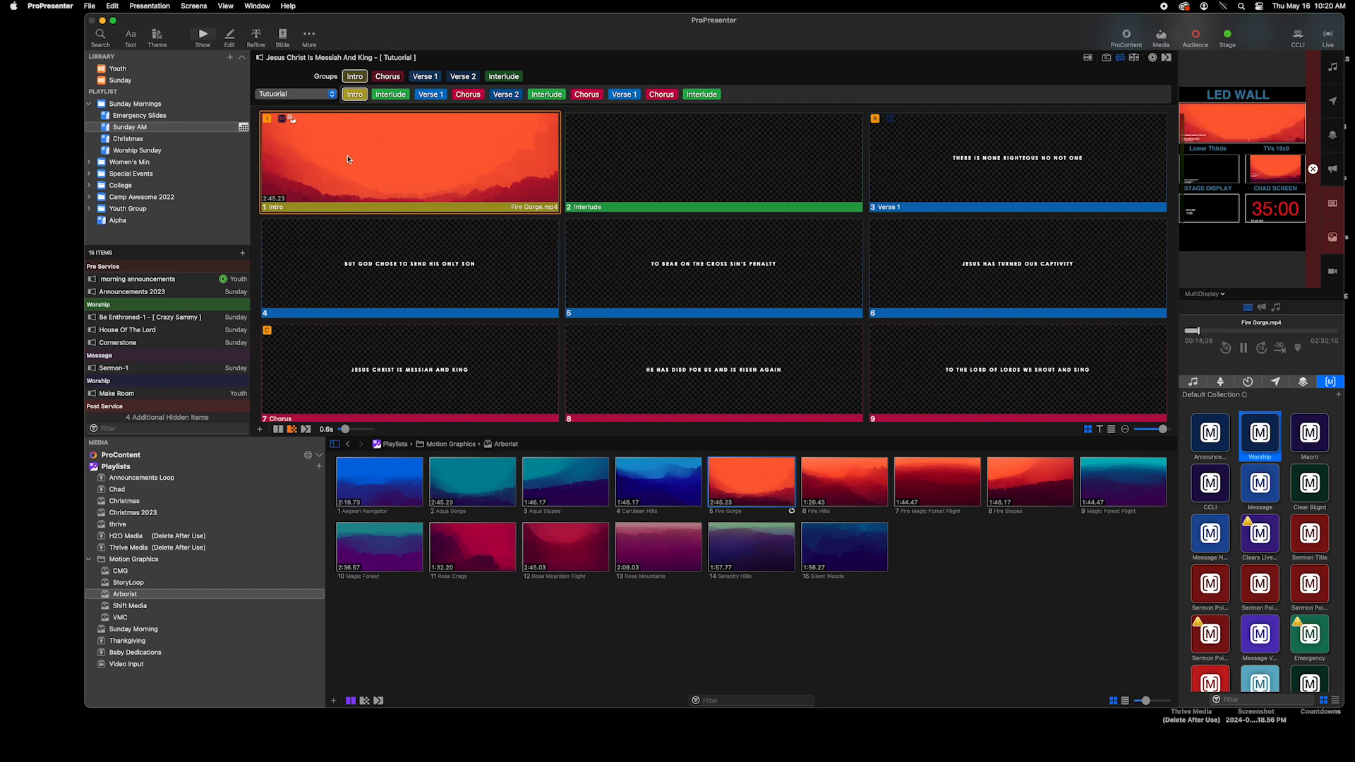
left_click(1161, 37)
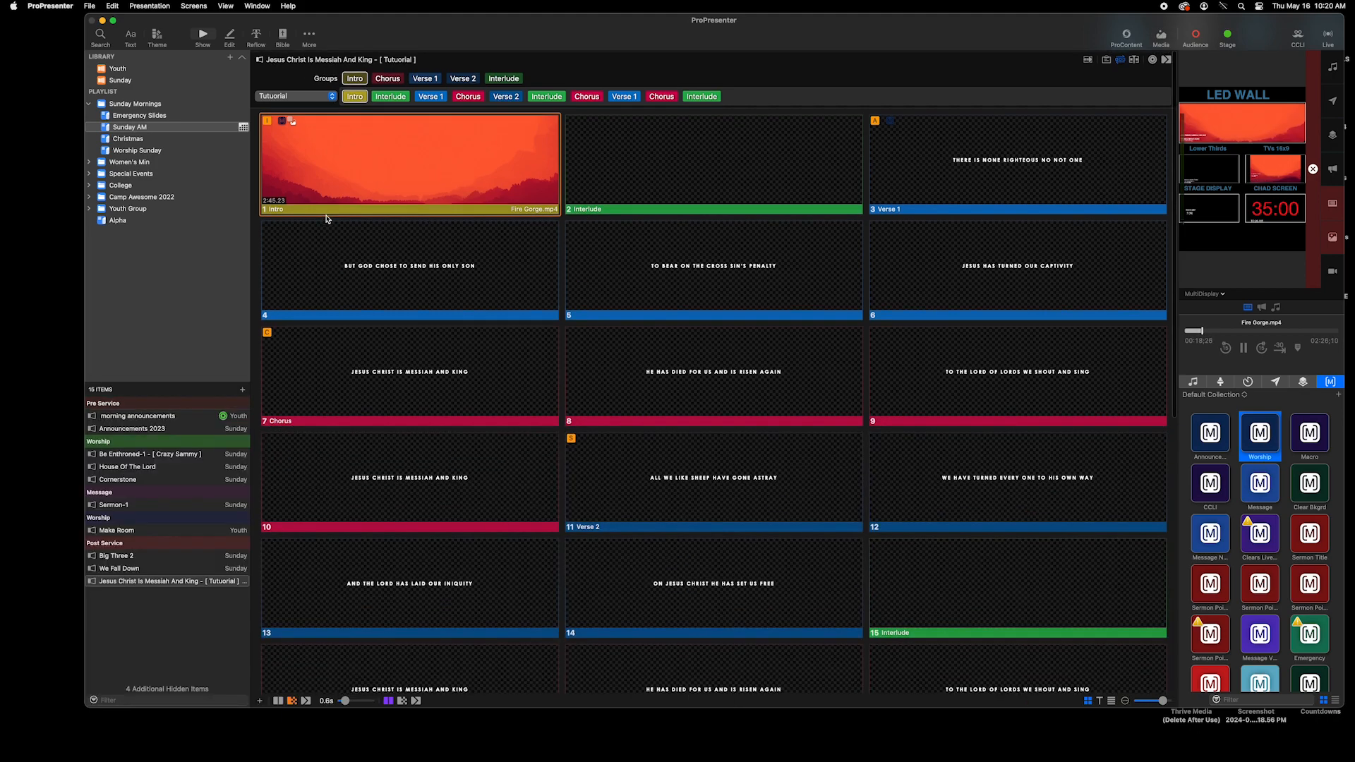
Inspect the Intro slide's background video and check its playback and scaling options, keeping Scale to Fill.
right_click(393, 167)
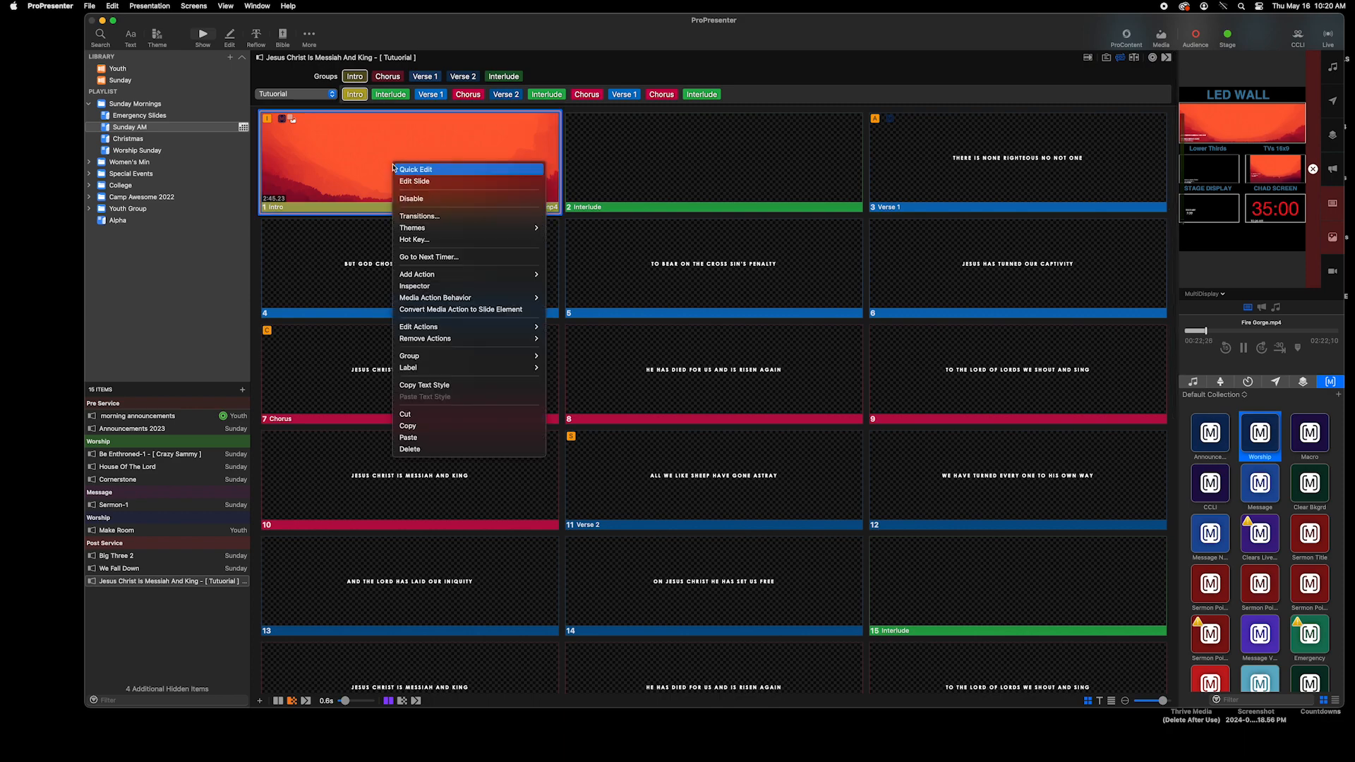
left_click(426, 287)
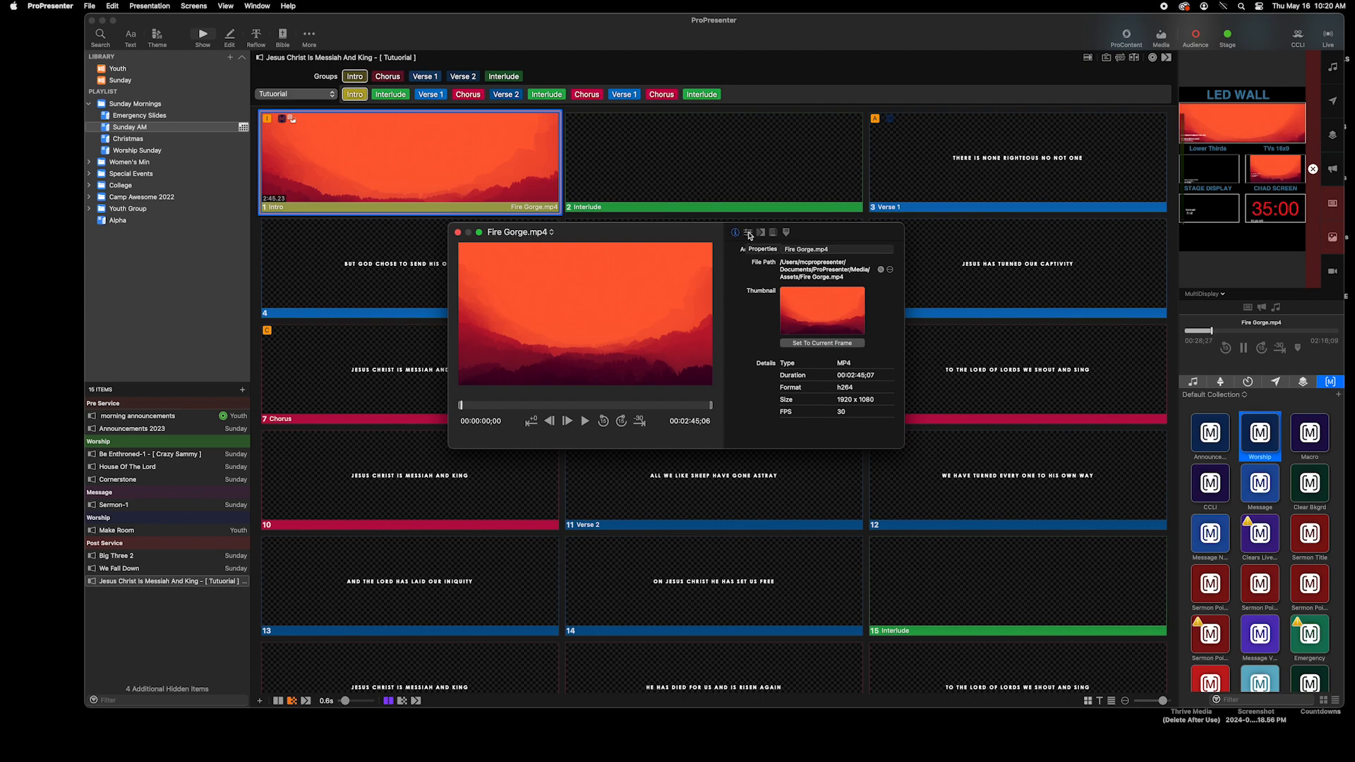
left_click(748, 233)
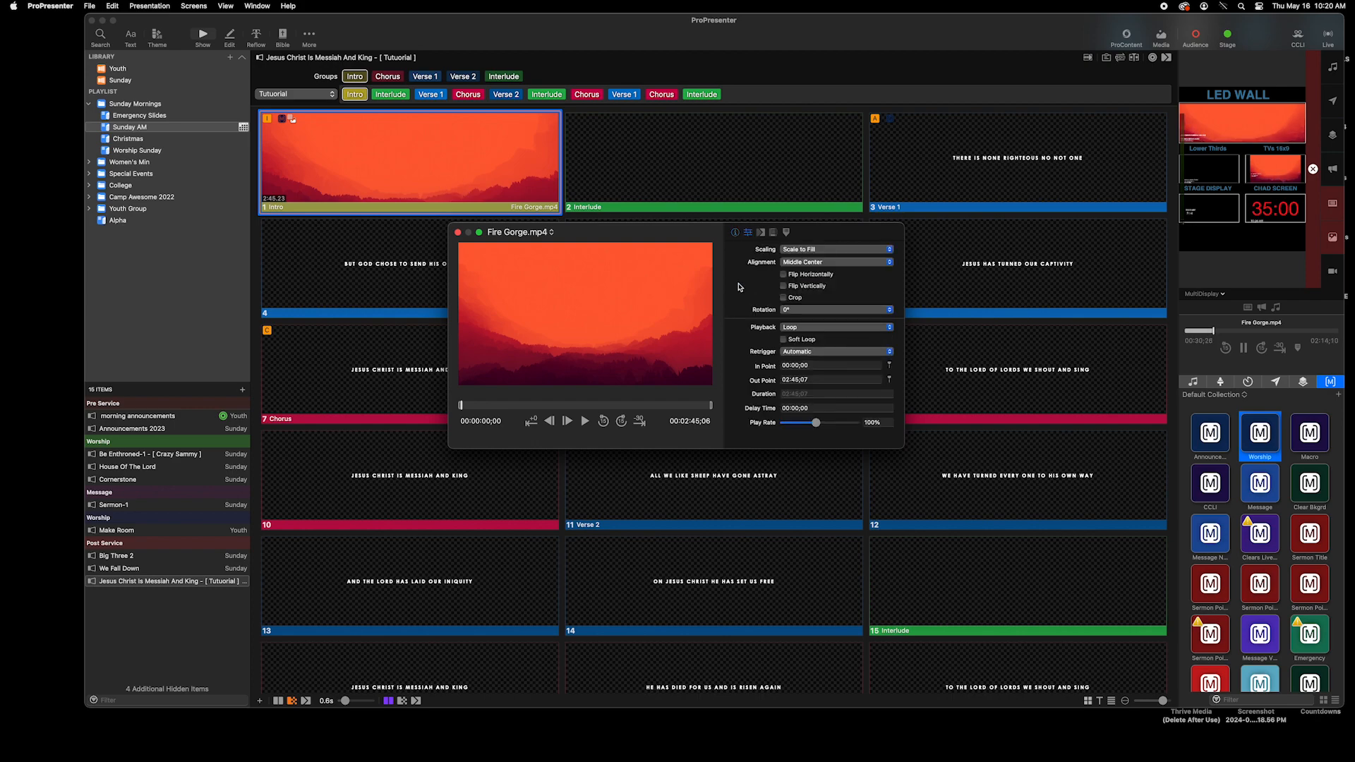
left_click(799, 327)
left_click(818, 249)
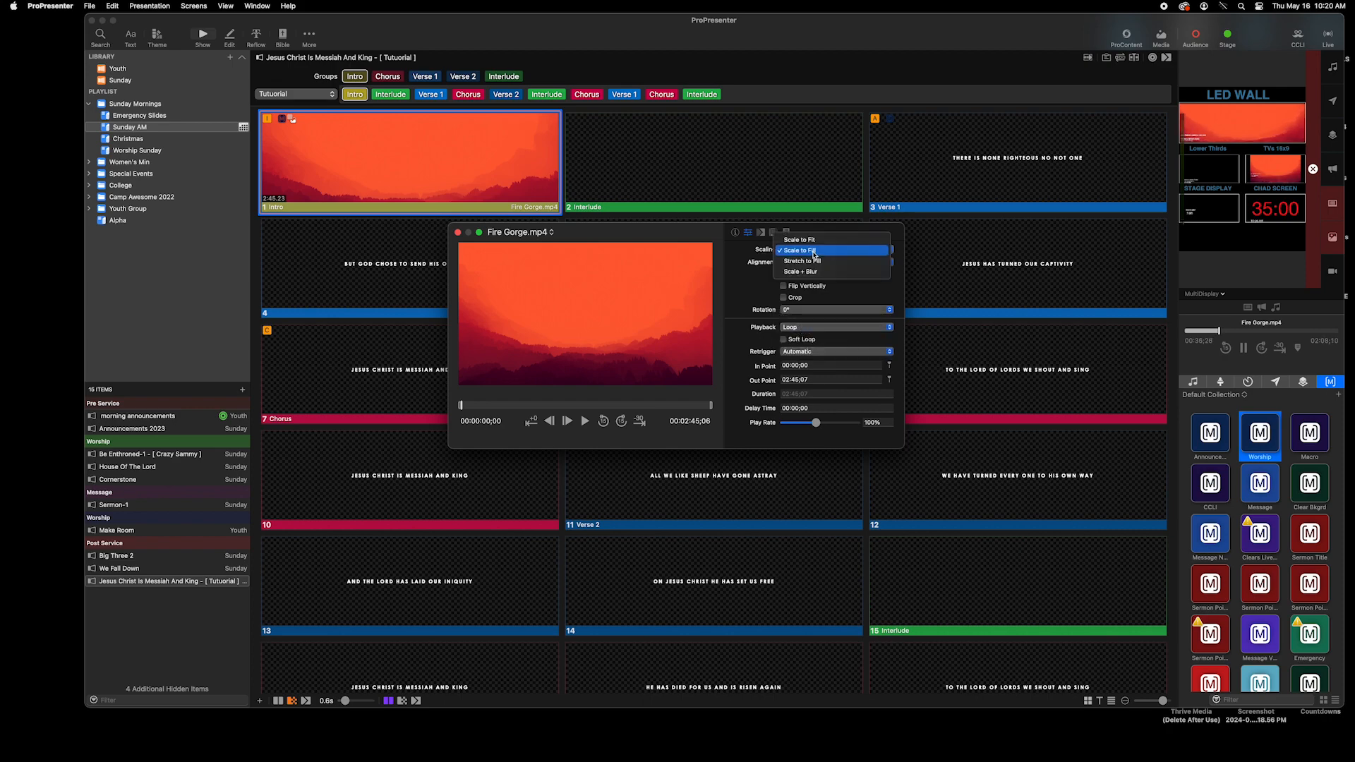
left_click(814, 251)
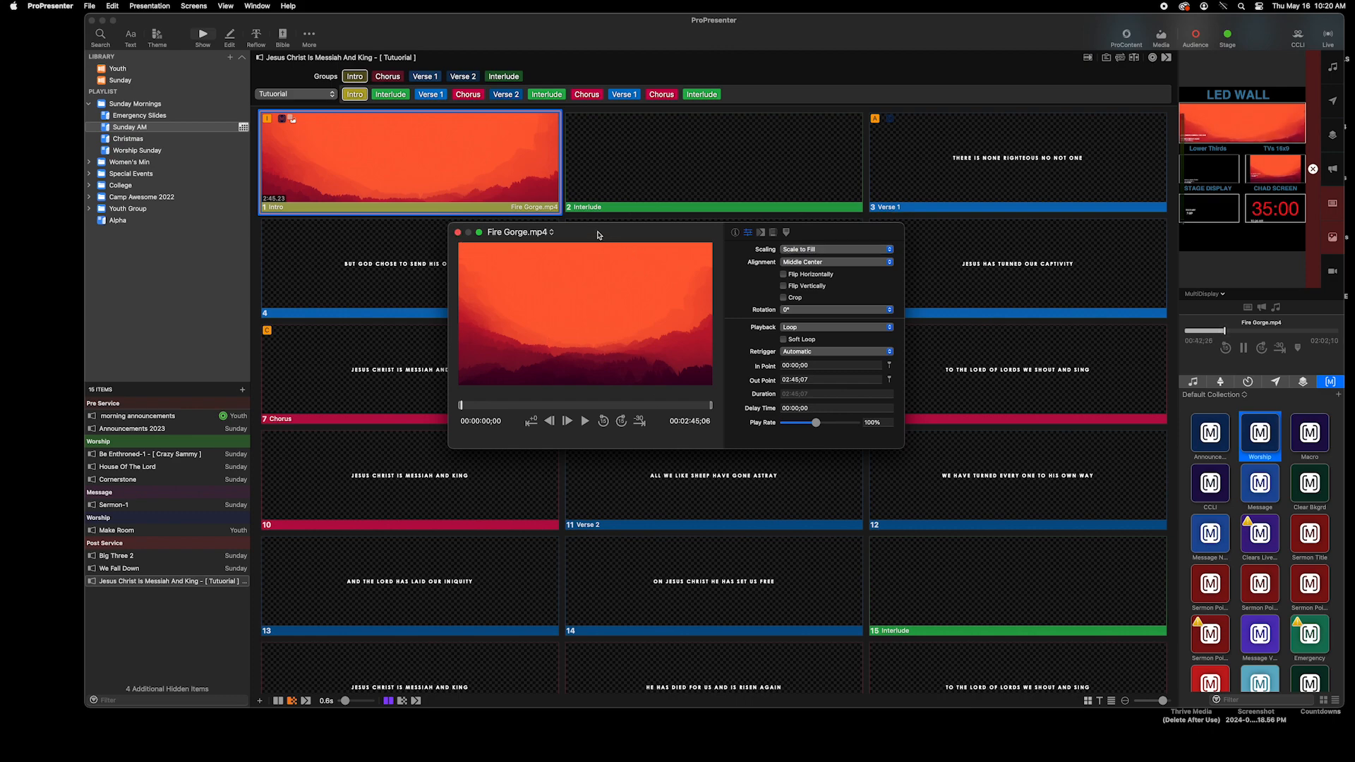
Set the Intro background video's alignment to Bottom Center and retrigger the slide.
left_click_drag(598, 234, 787, 116)
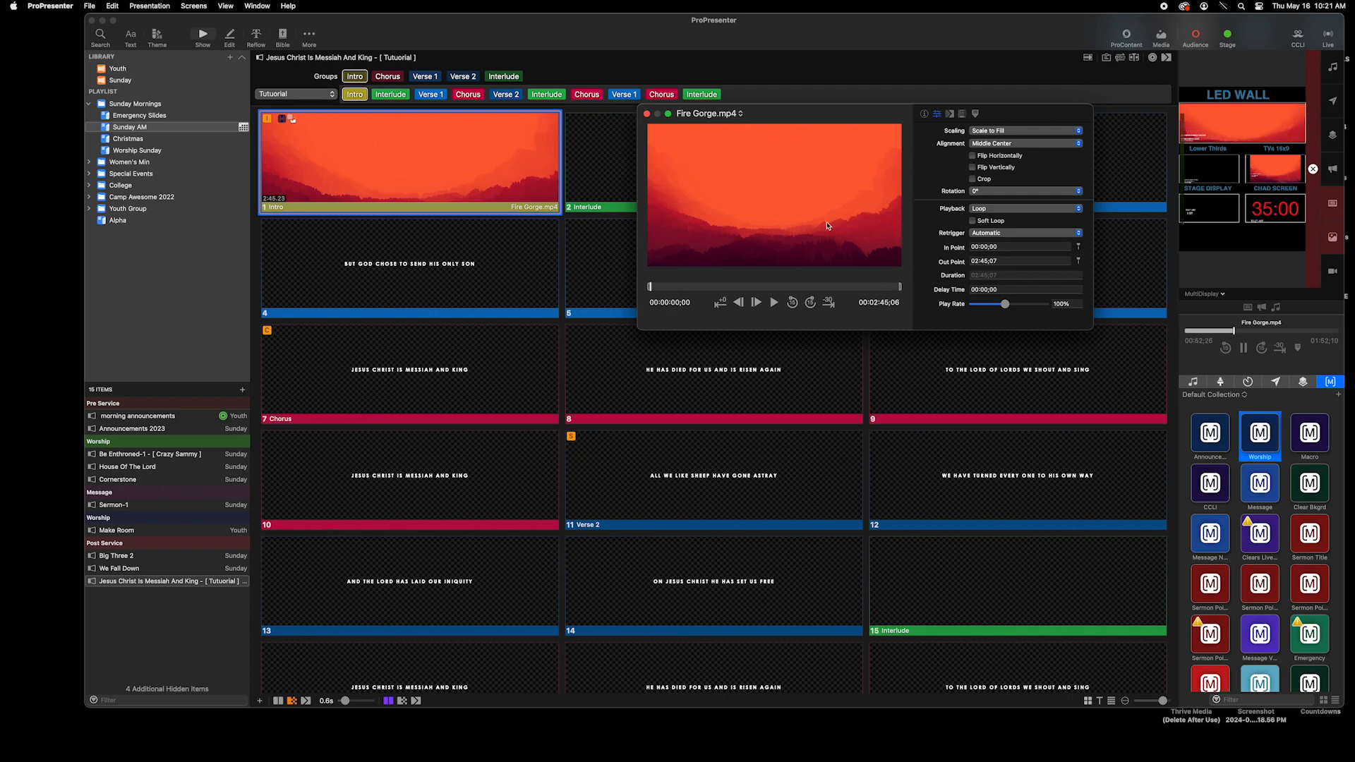
left_click(994, 145)
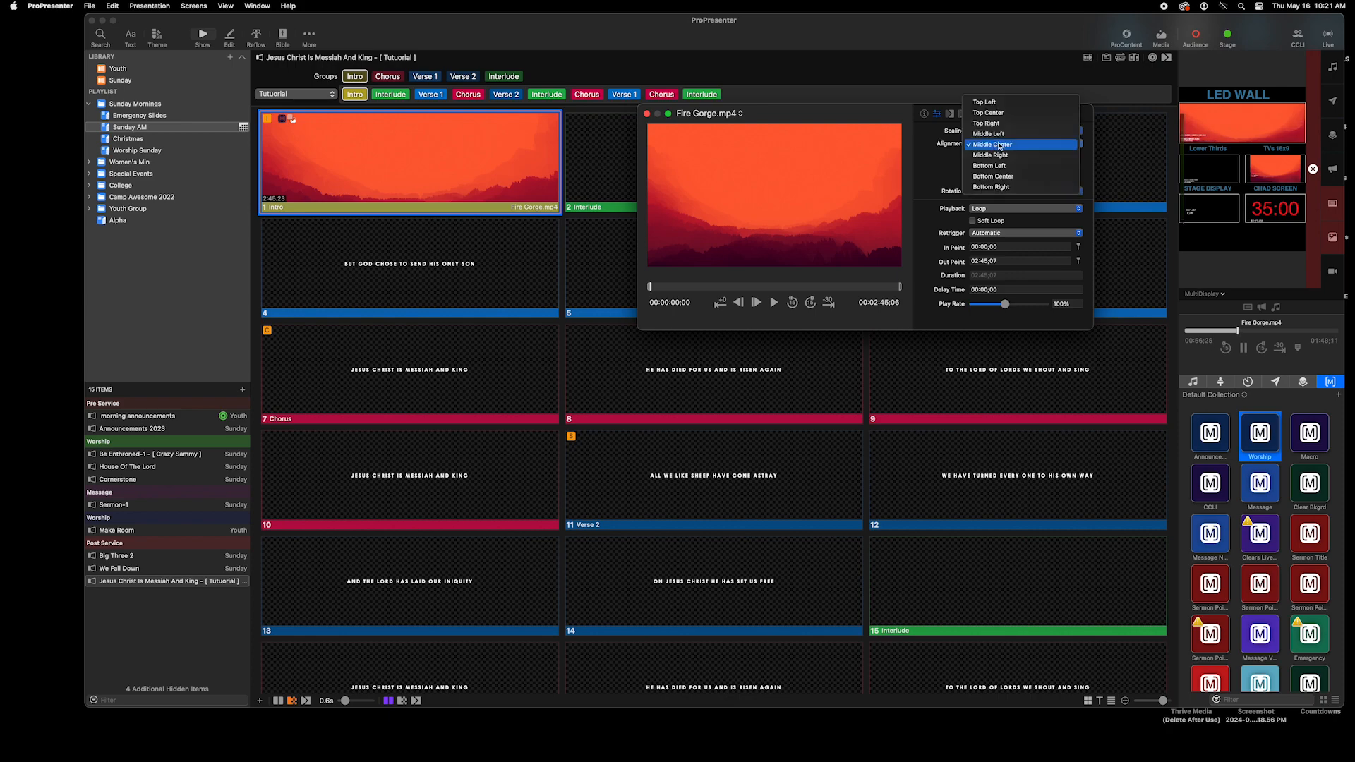
left_click(990, 176)
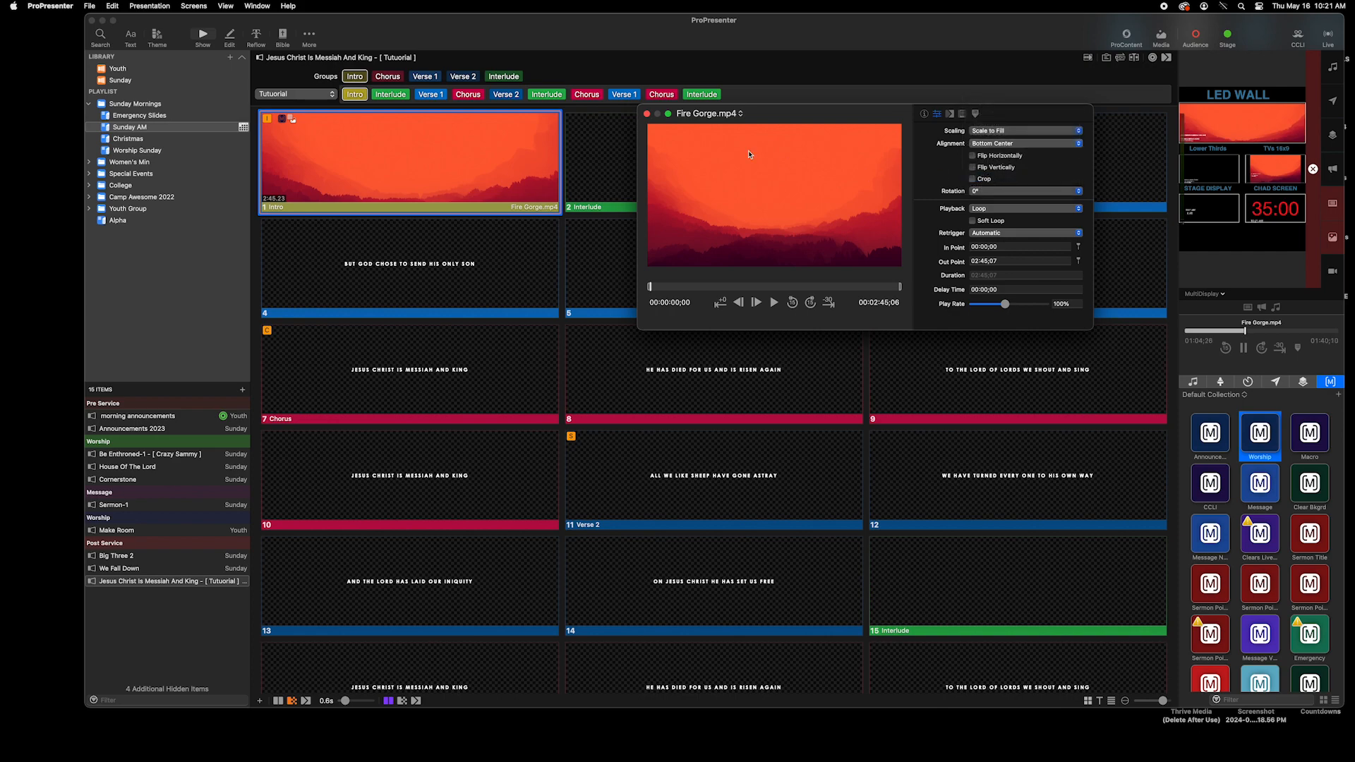
left_click(403, 159)
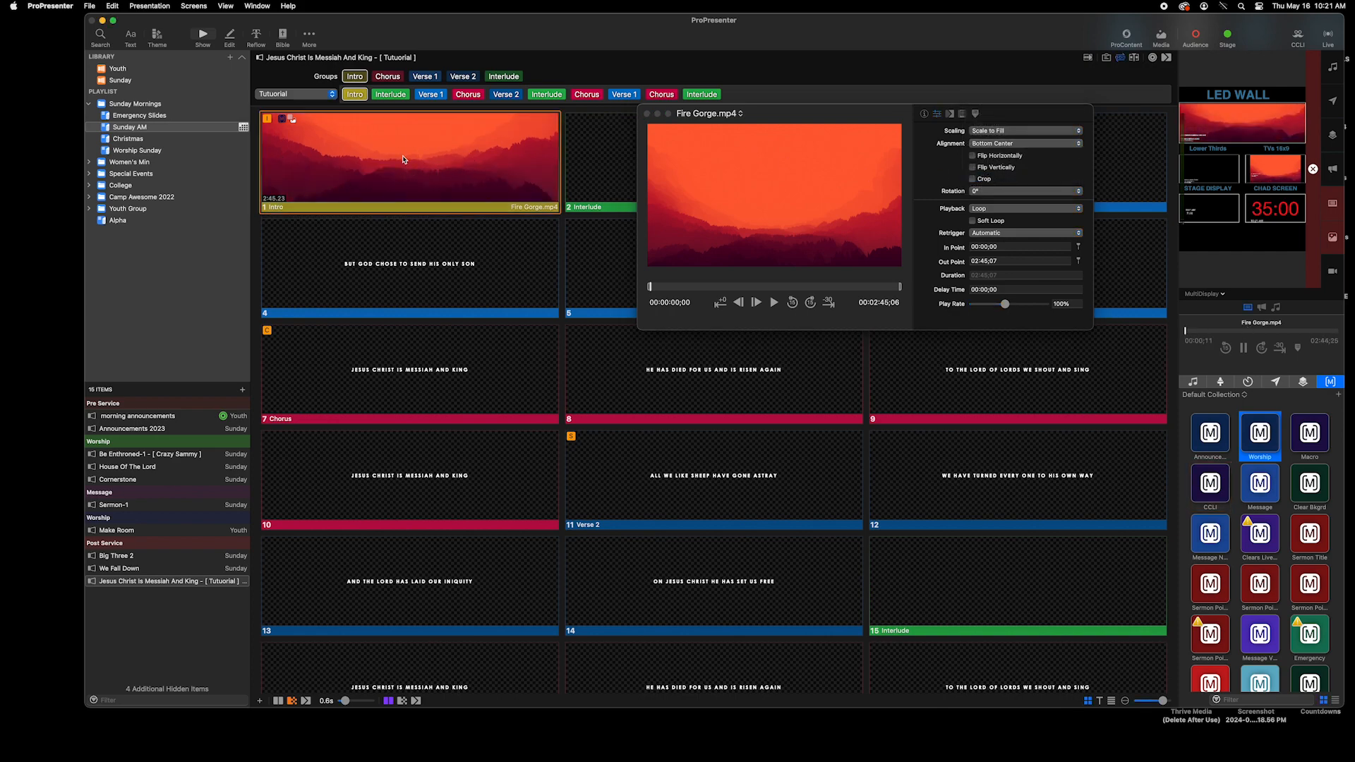
Try Top Center alignment for the Intro background video and retrigger the slide.
left_click(1012, 144)
left_click(1009, 79)
left_click(405, 173)
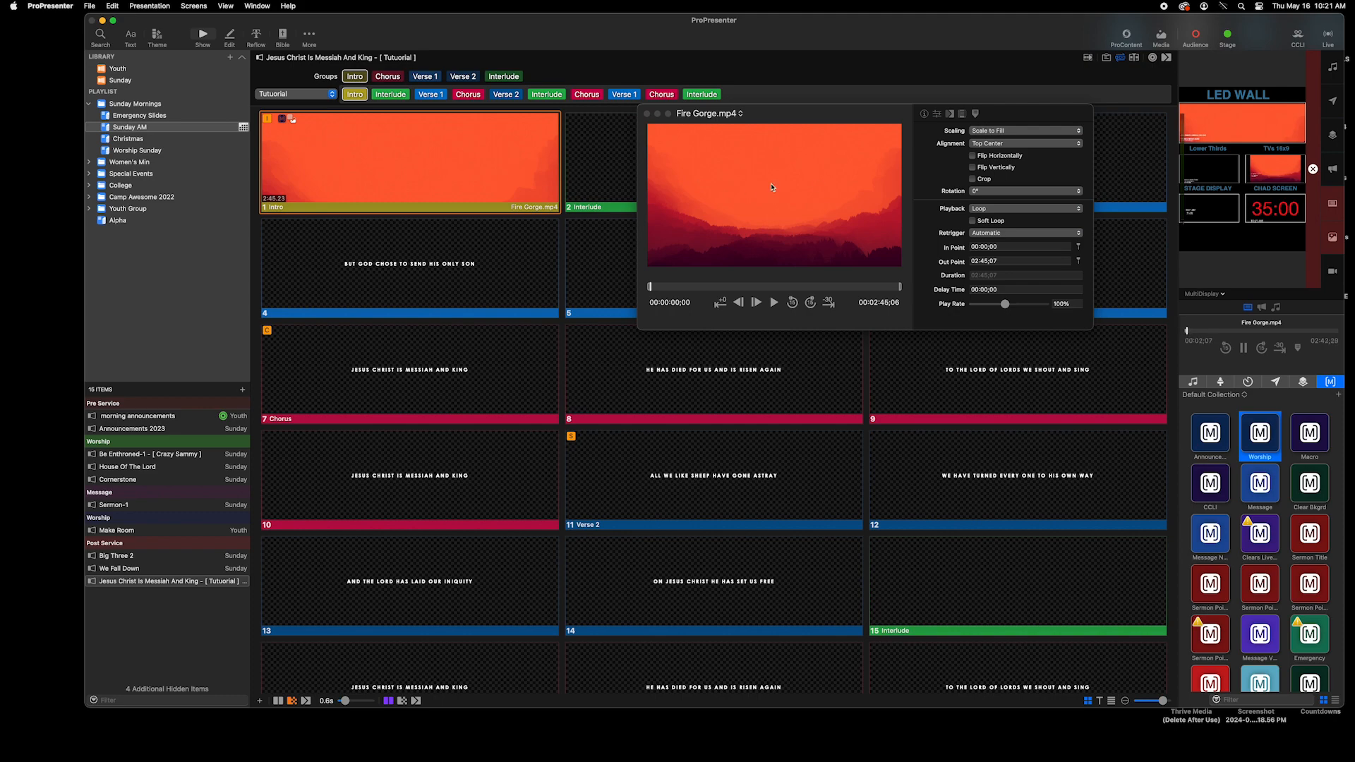
Return the Intro background video's alignment to Bottom Center, retrigger the slide and close the media inspector.
left_click(997, 144)
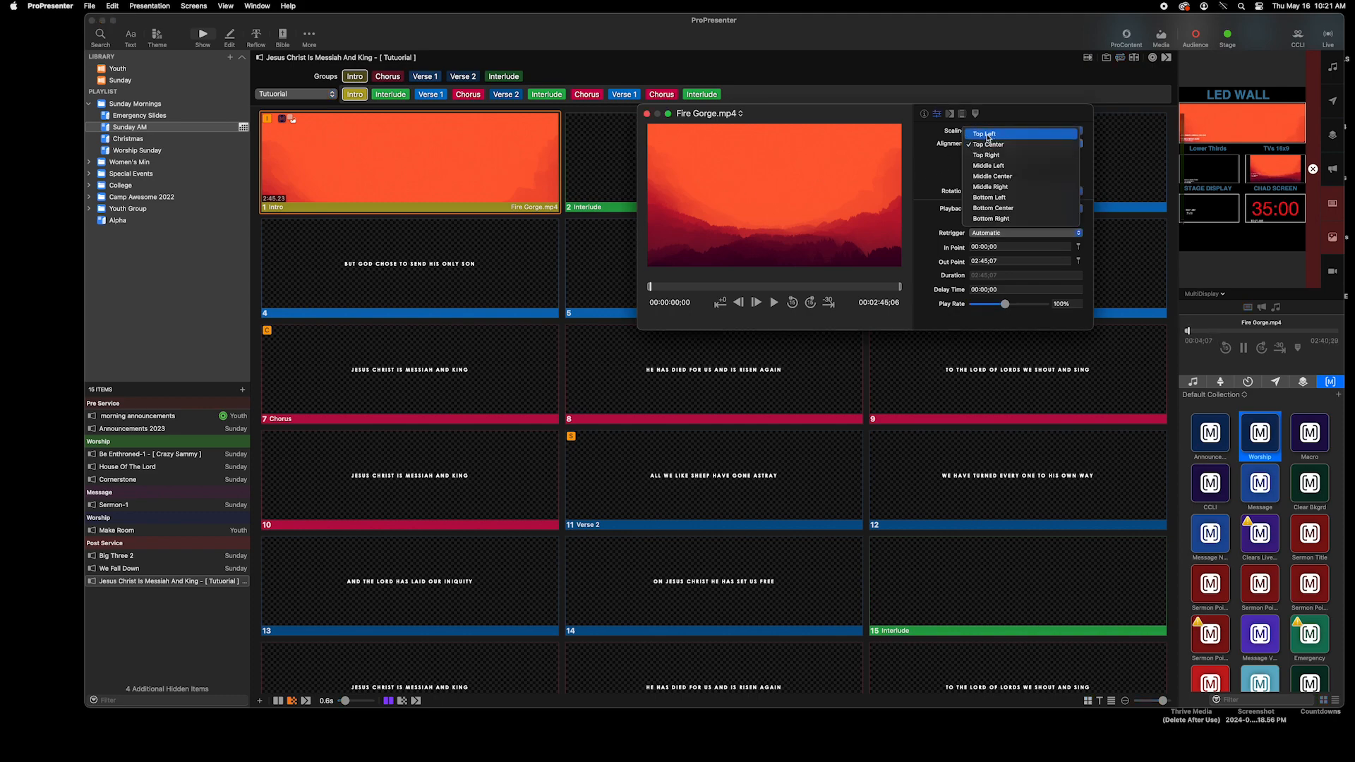
left_click(995, 208)
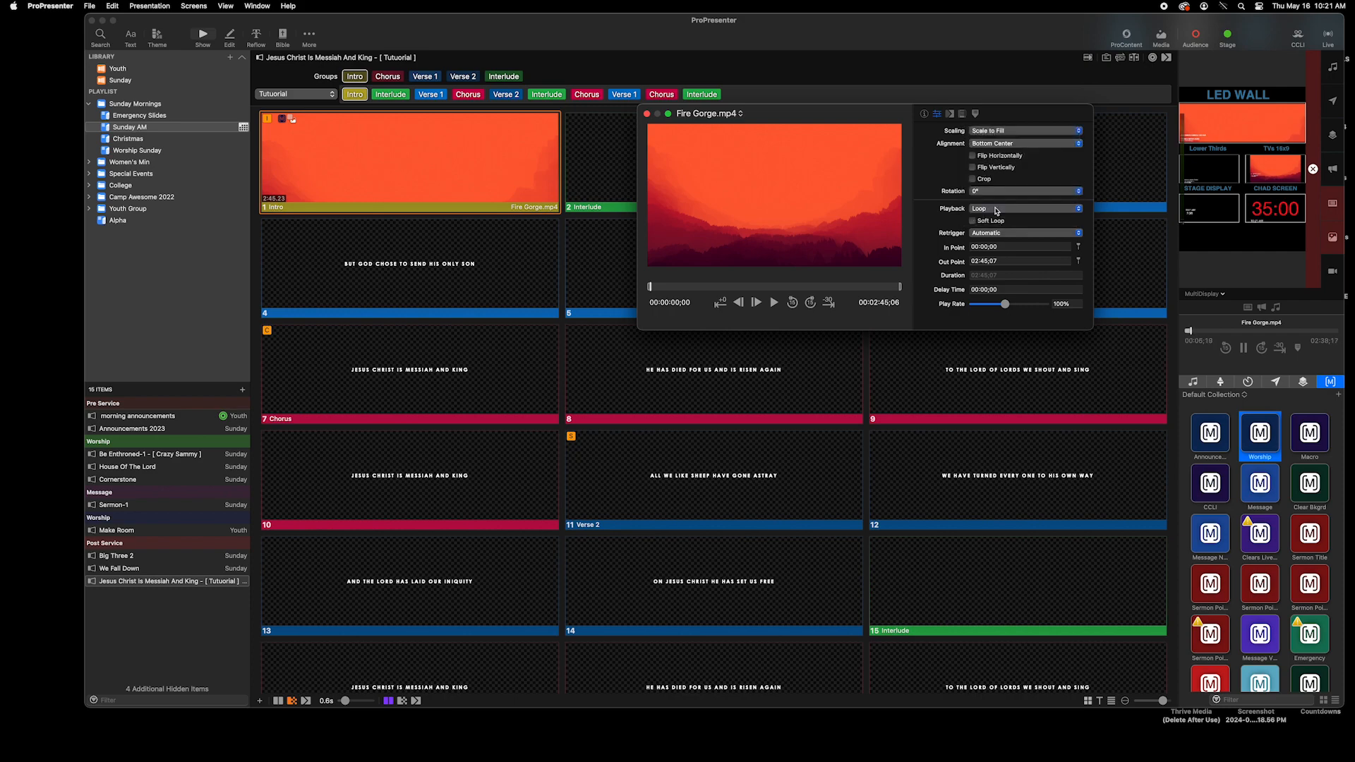
left_click(387, 163)
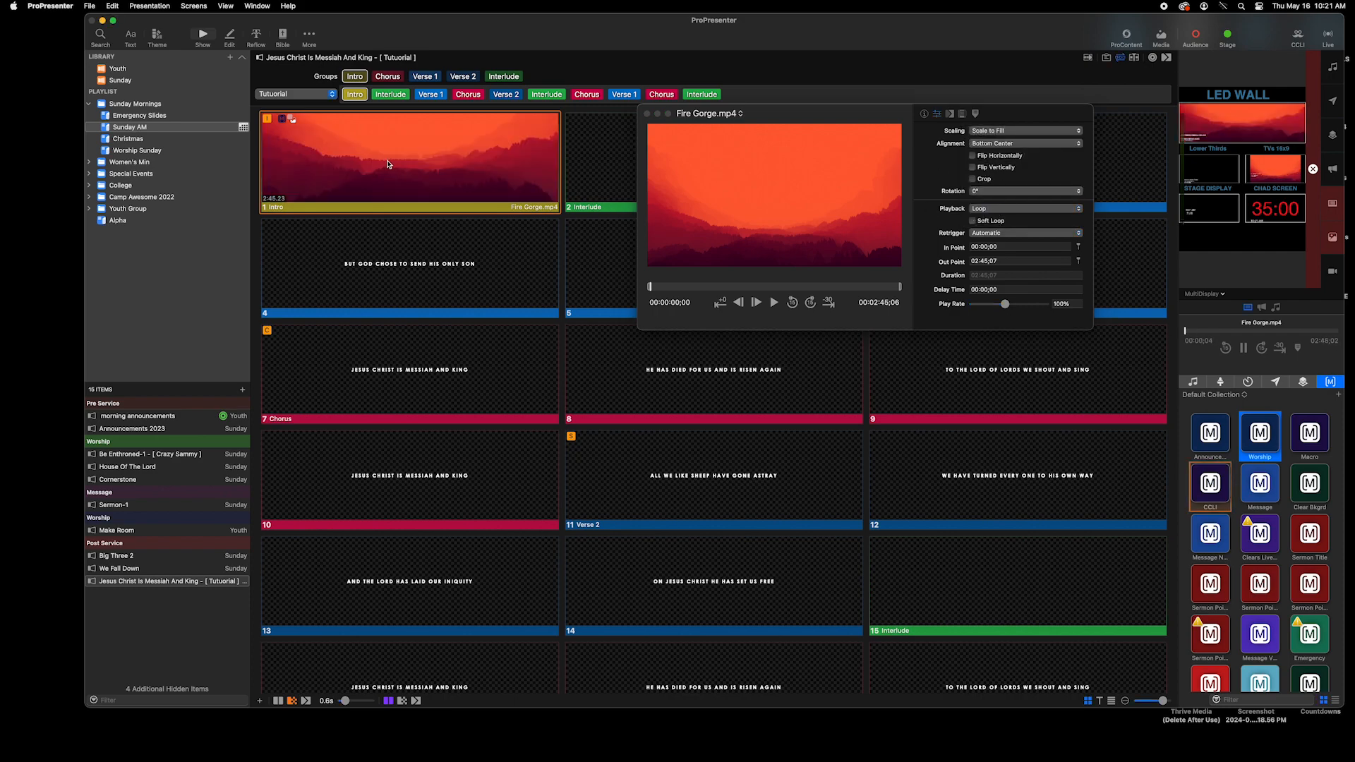
left_click(647, 114)
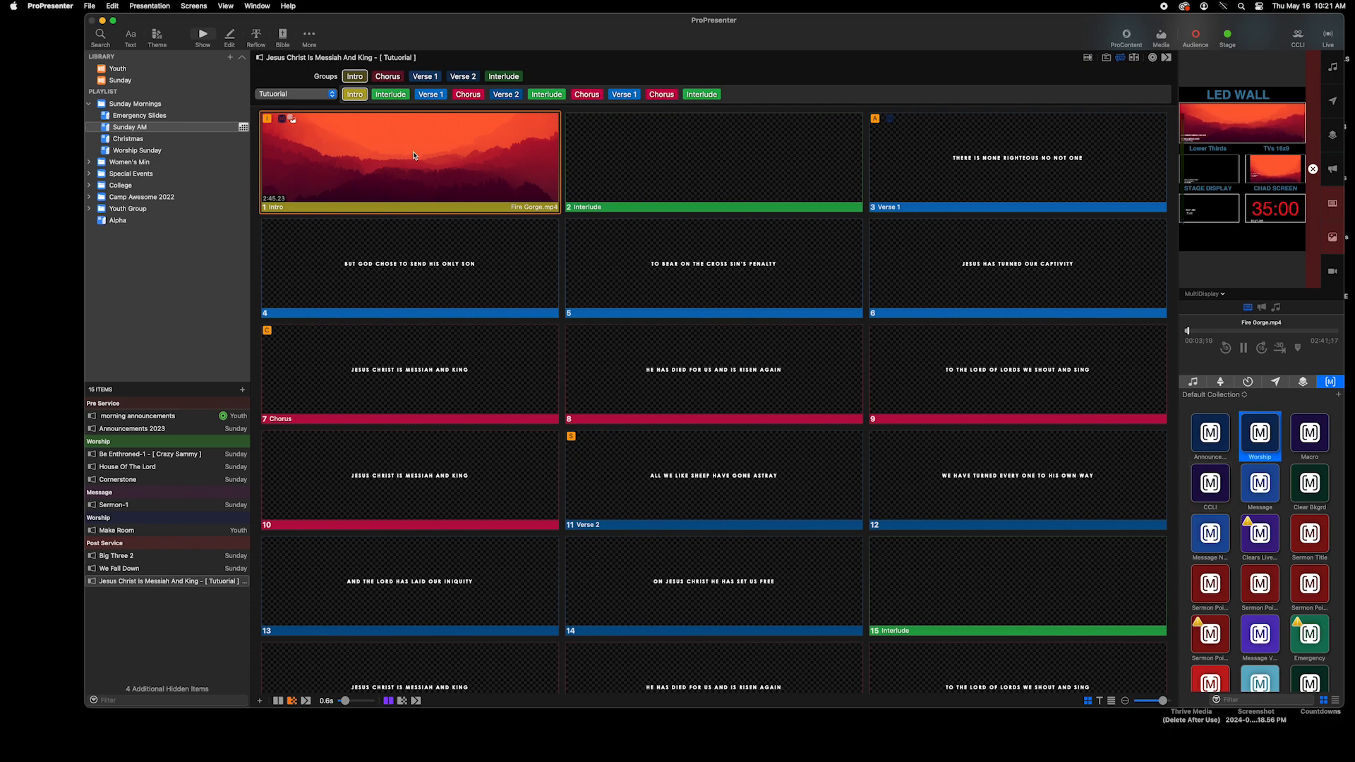